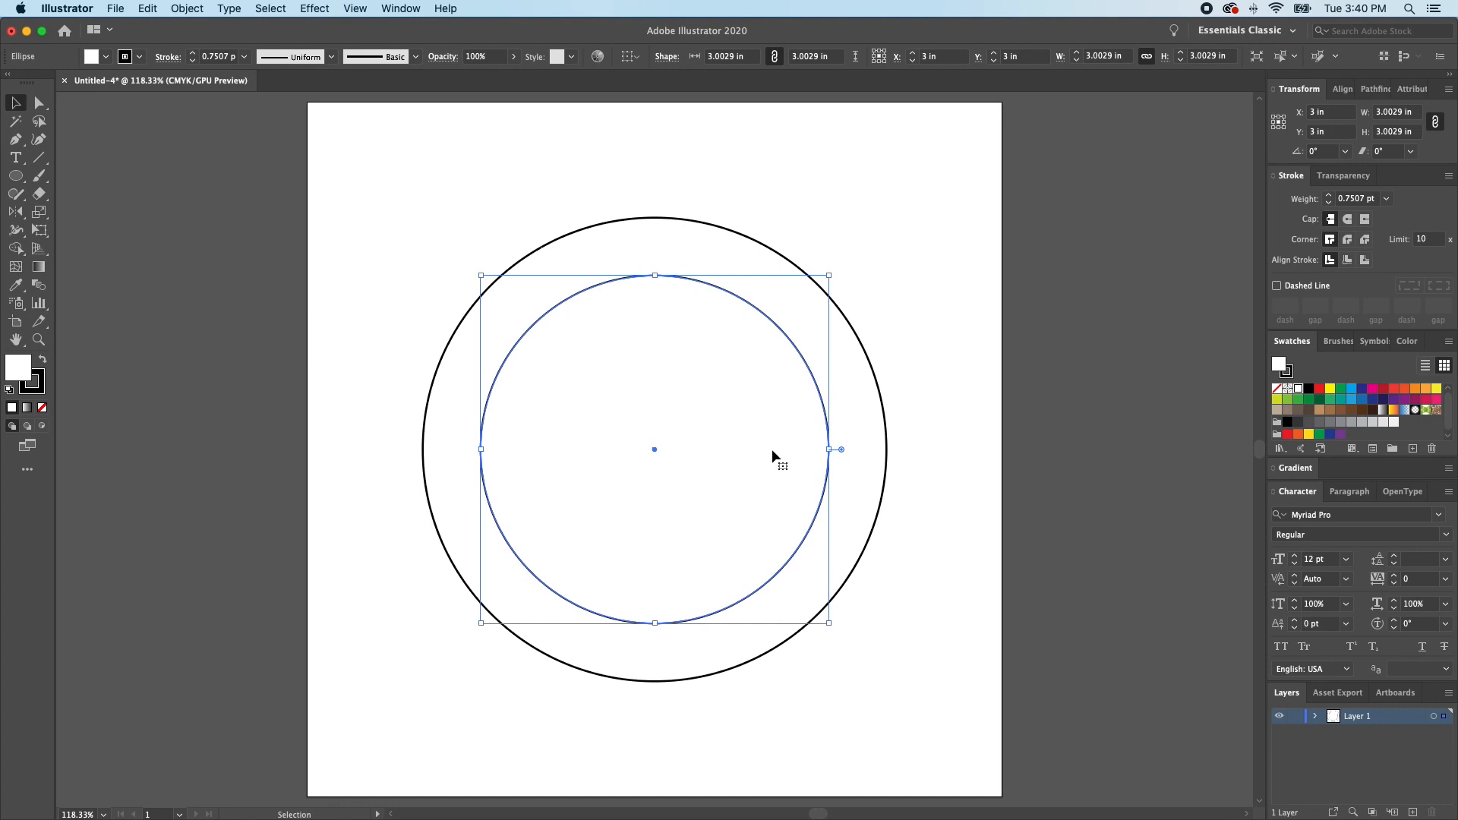
# - Enlarge the inner circle's copy to about 3.22 in and place centred text "RESOURCES & TUTORIALS" along it, starting from its bottom anchor
pyautogui.moveTo(828, 449); pyautogui.dragTo(842, 450)
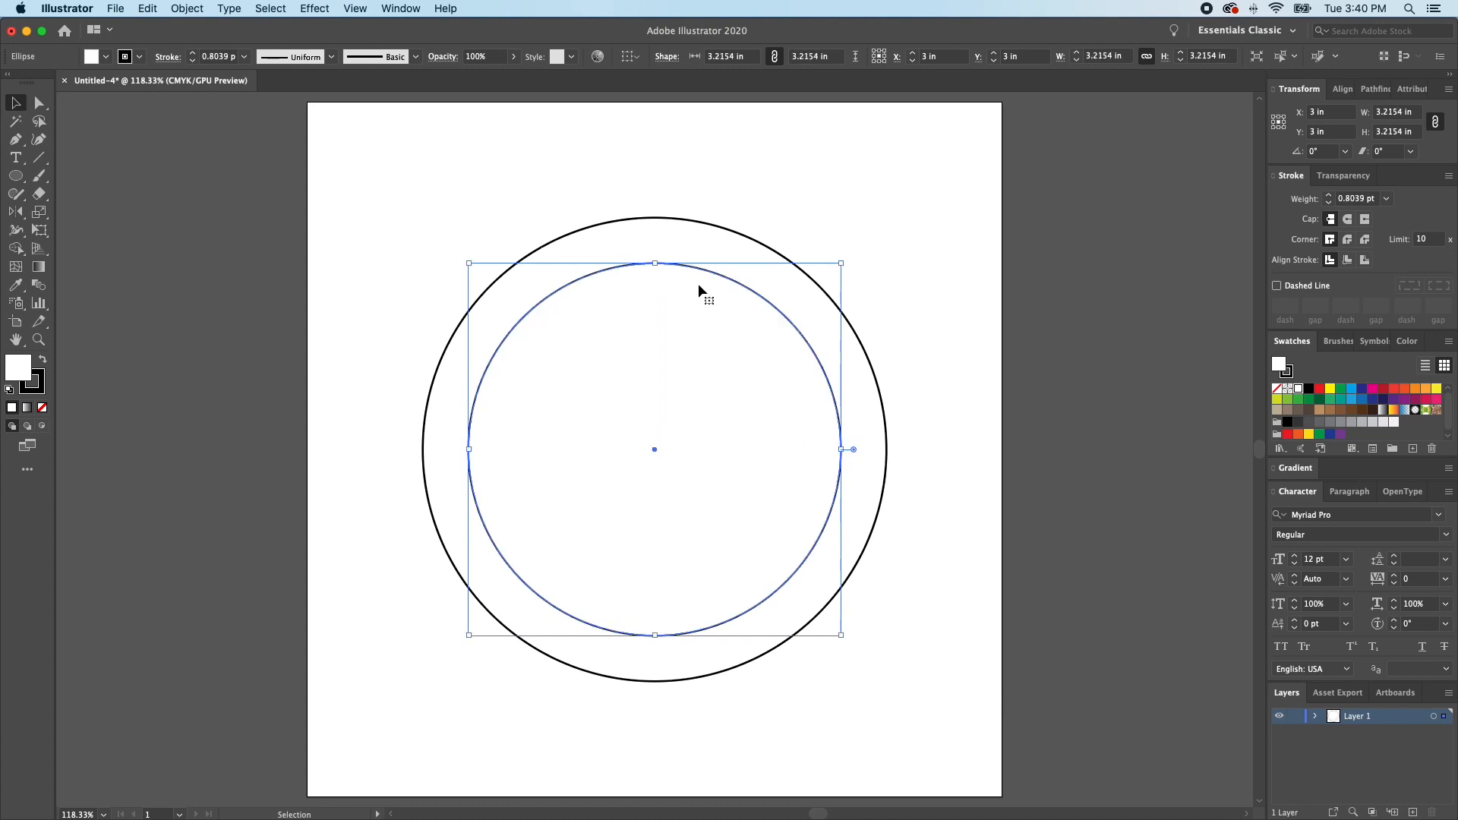
pyautogui.press('t')
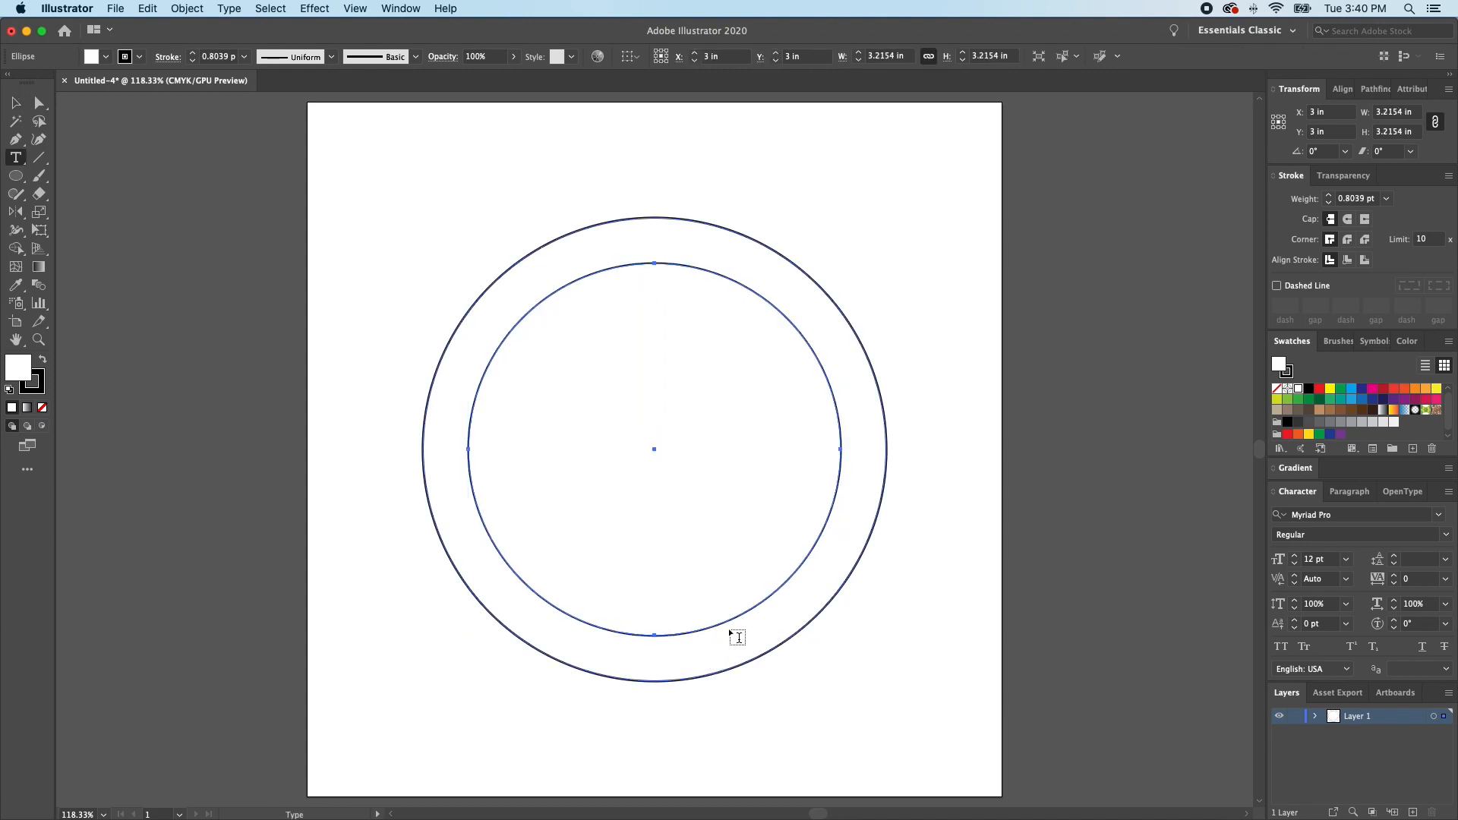
pyautogui.keyDown('alt'); pyautogui.click(654, 633); pyautogui.keyUp('alt')
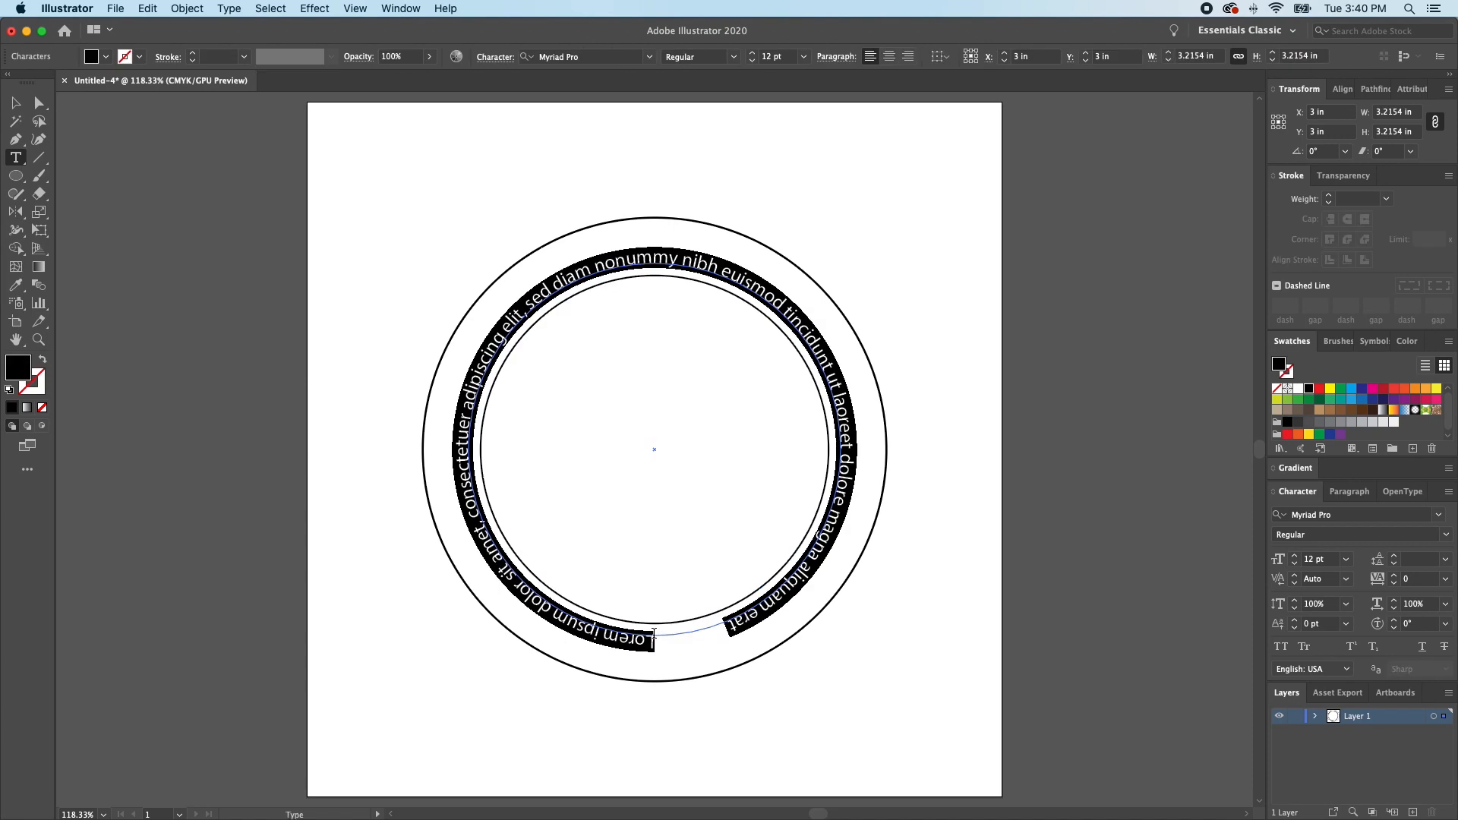
pyautogui.write('RES')
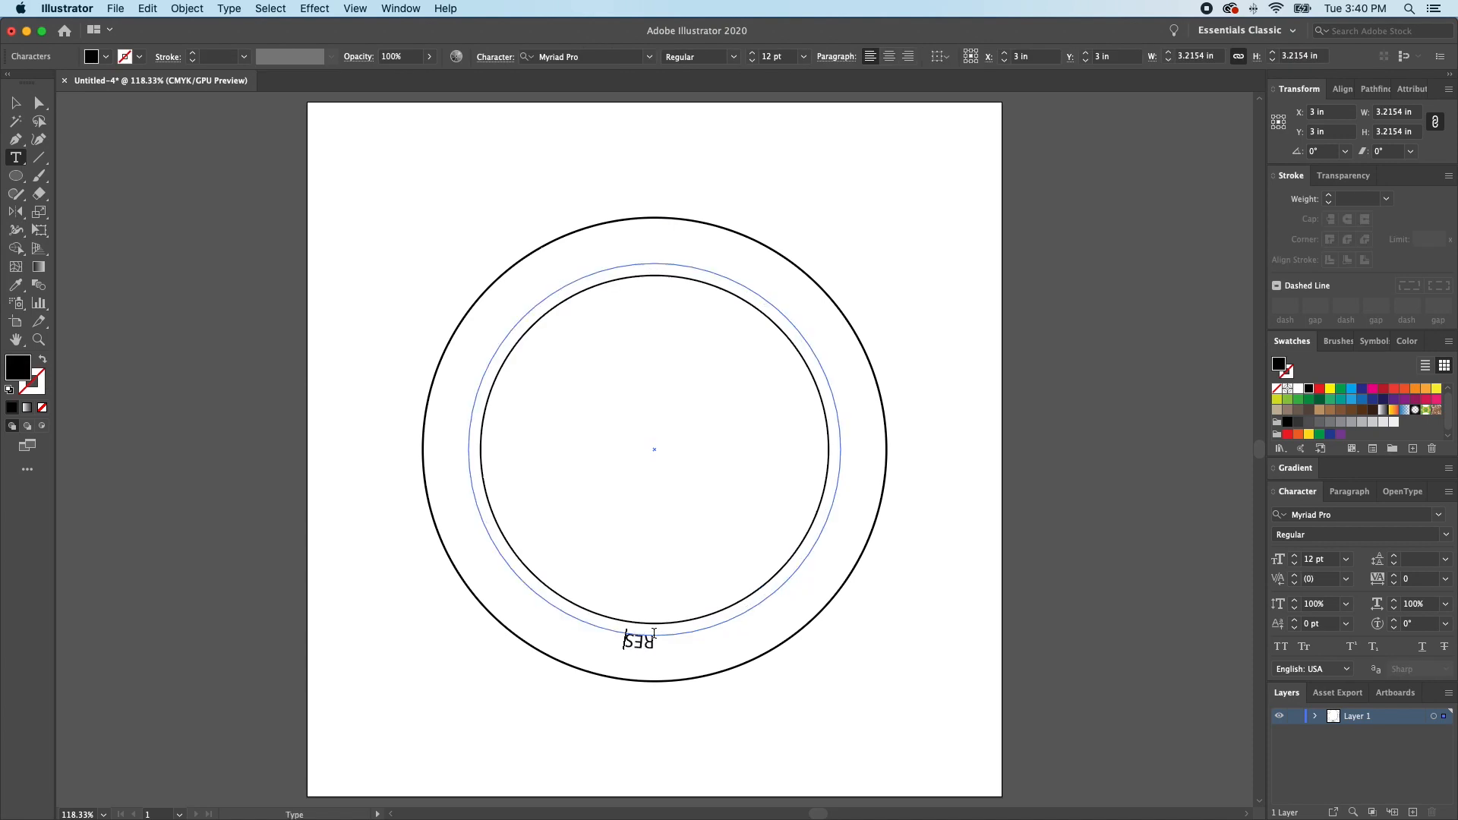
pyautogui.write('OURCES & TUTORIALS')
pyautogui.press('Escape')
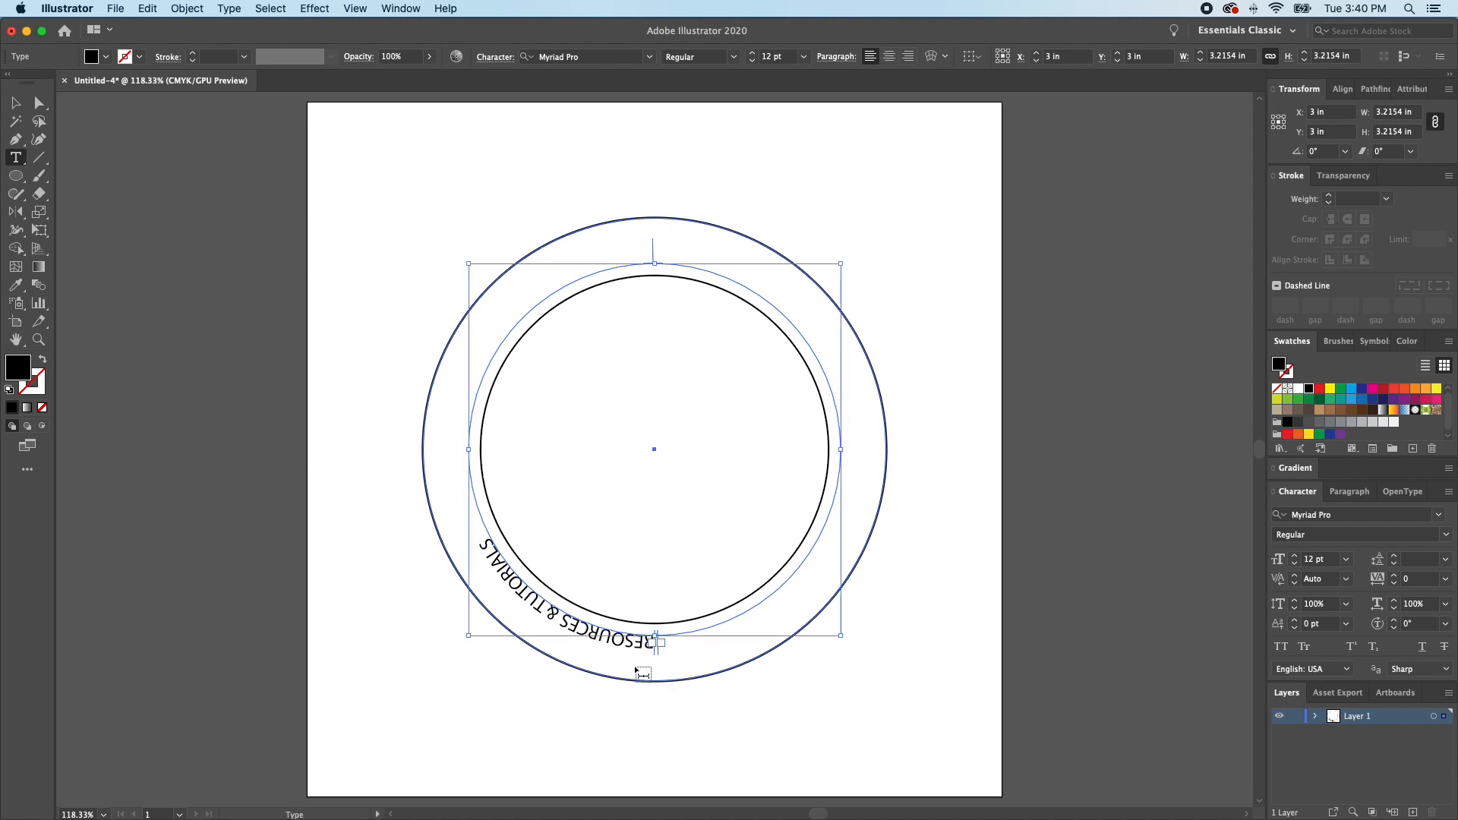
pyautogui.press('super+shift+c')
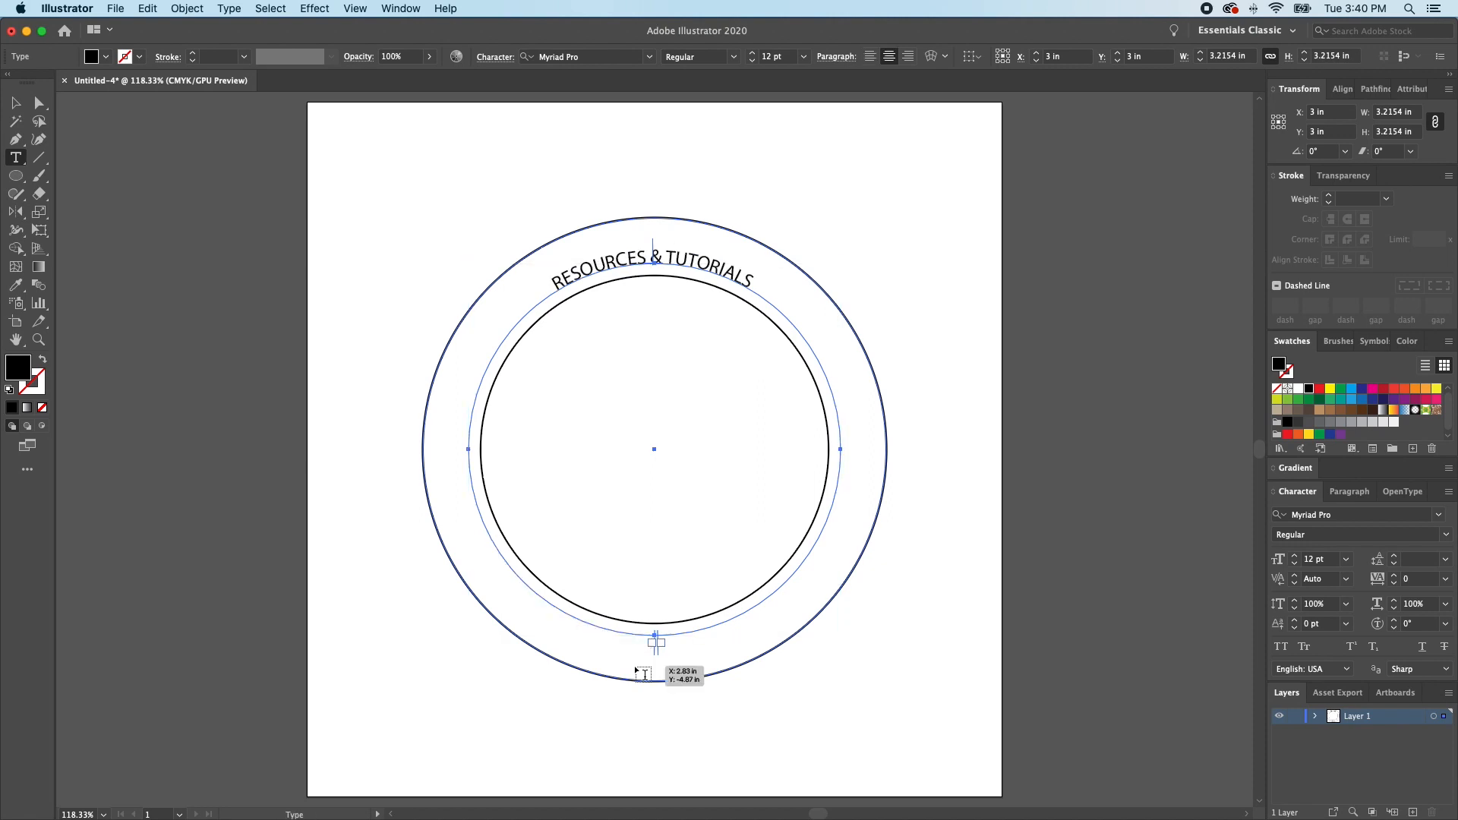
# - Set the circular text to URW DIN Regular at 28 pt
pyautogui.click(1440, 516)
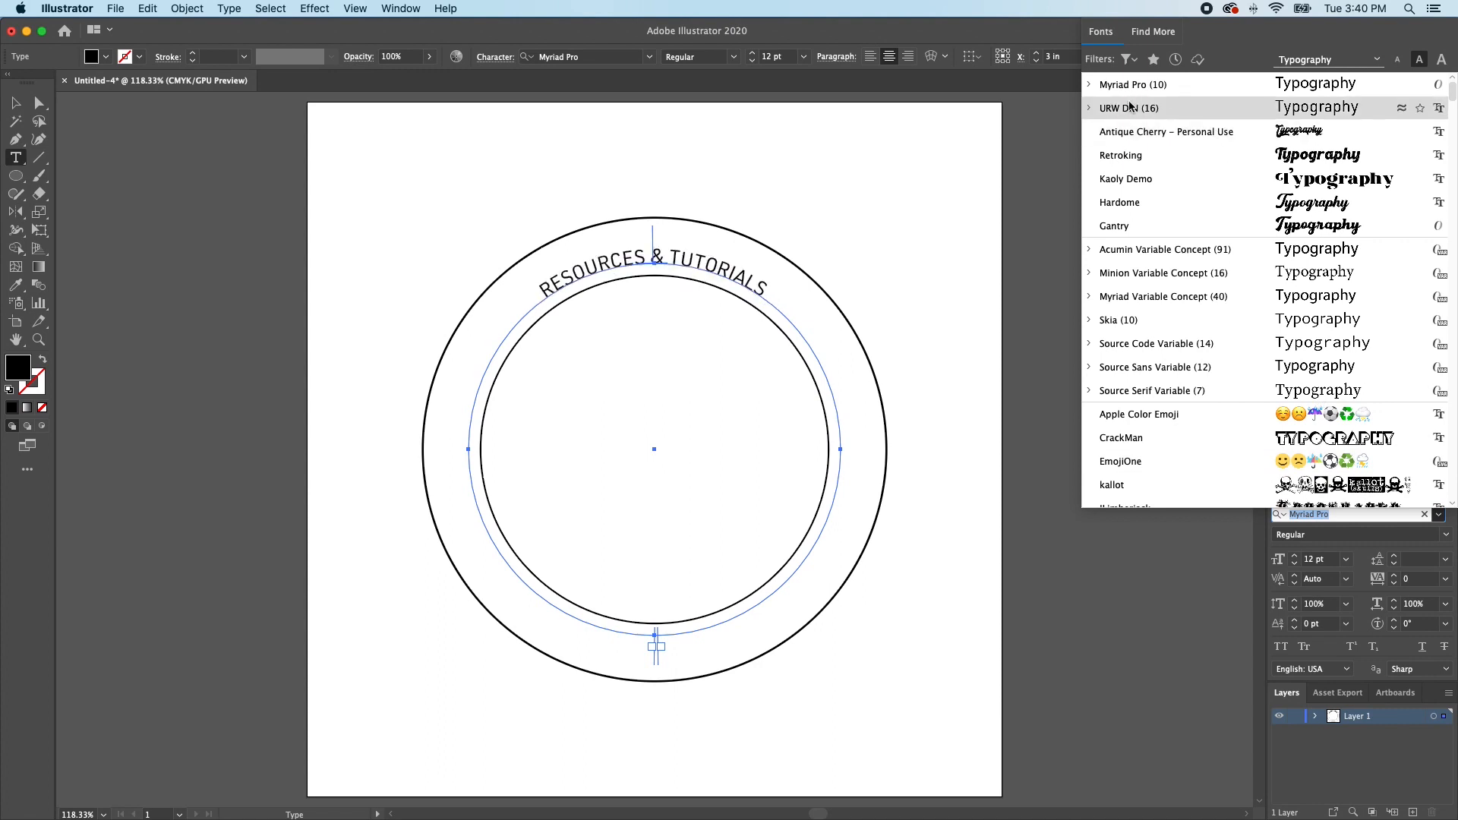
pyautogui.click(1092, 109)
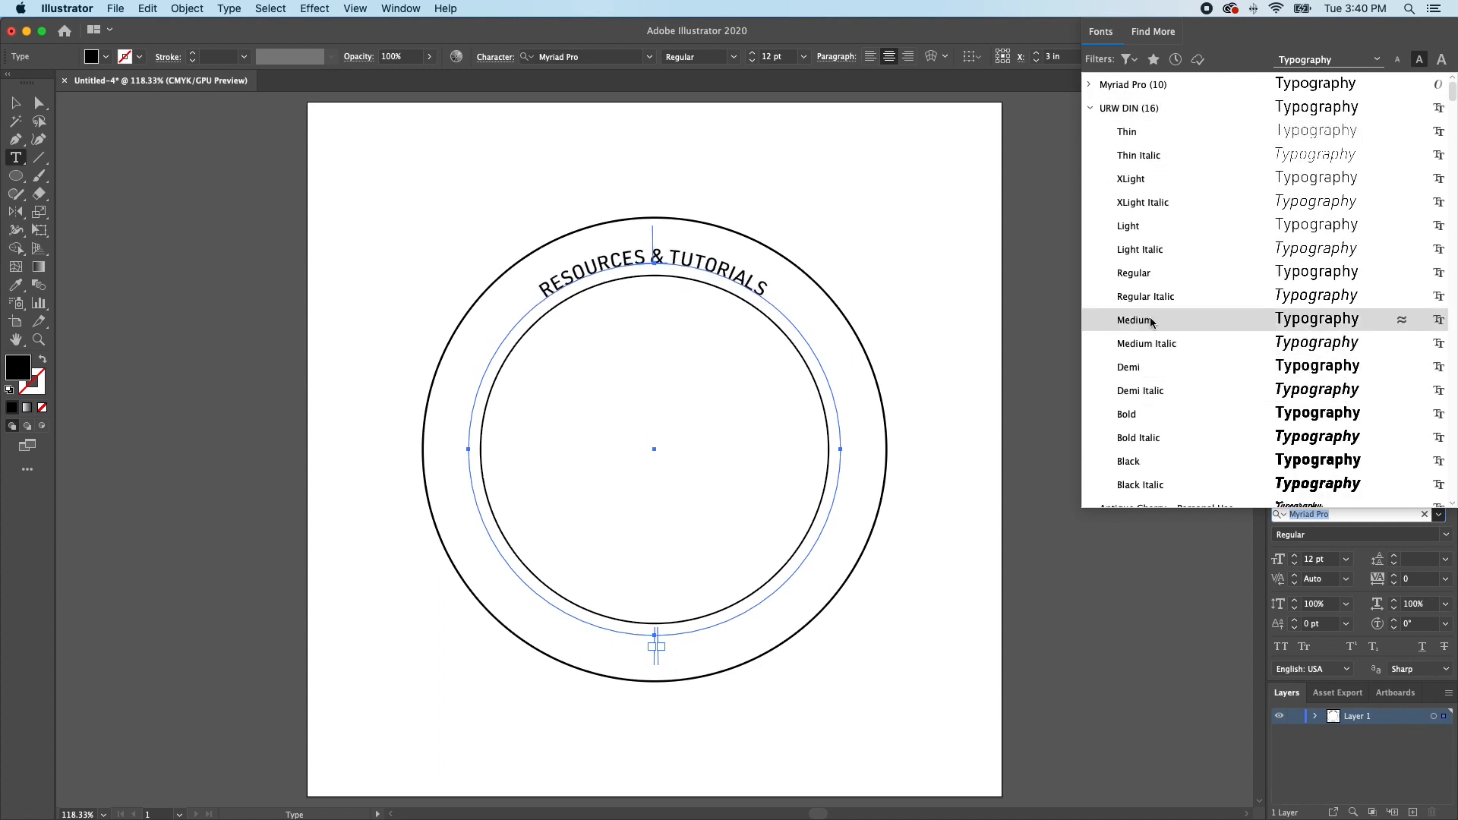
pyautogui.click(1149, 275)
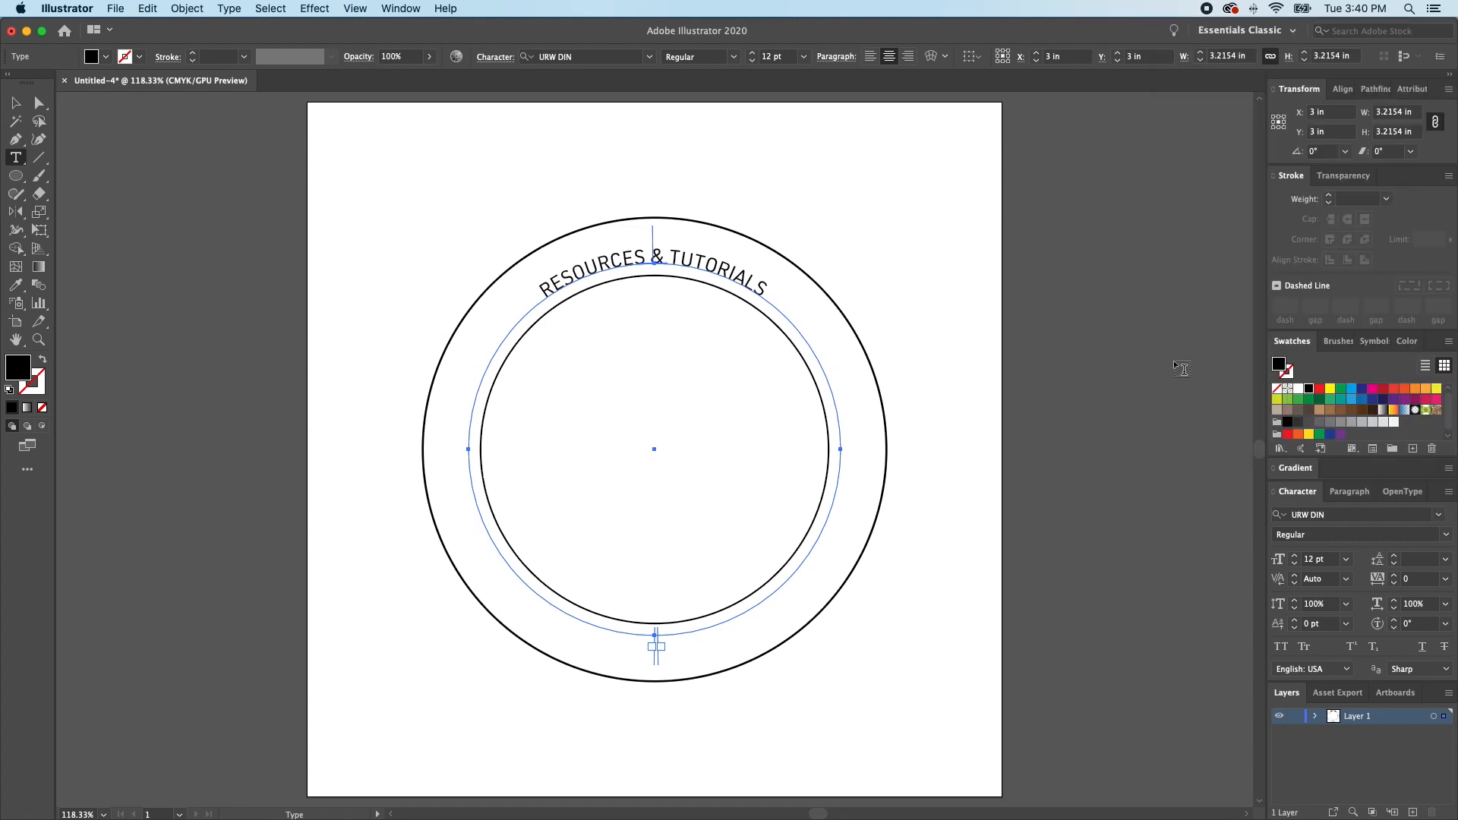
pyautogui.click(1295, 557)
pyautogui.click(1294, 556)
pyautogui.click(1294, 556)
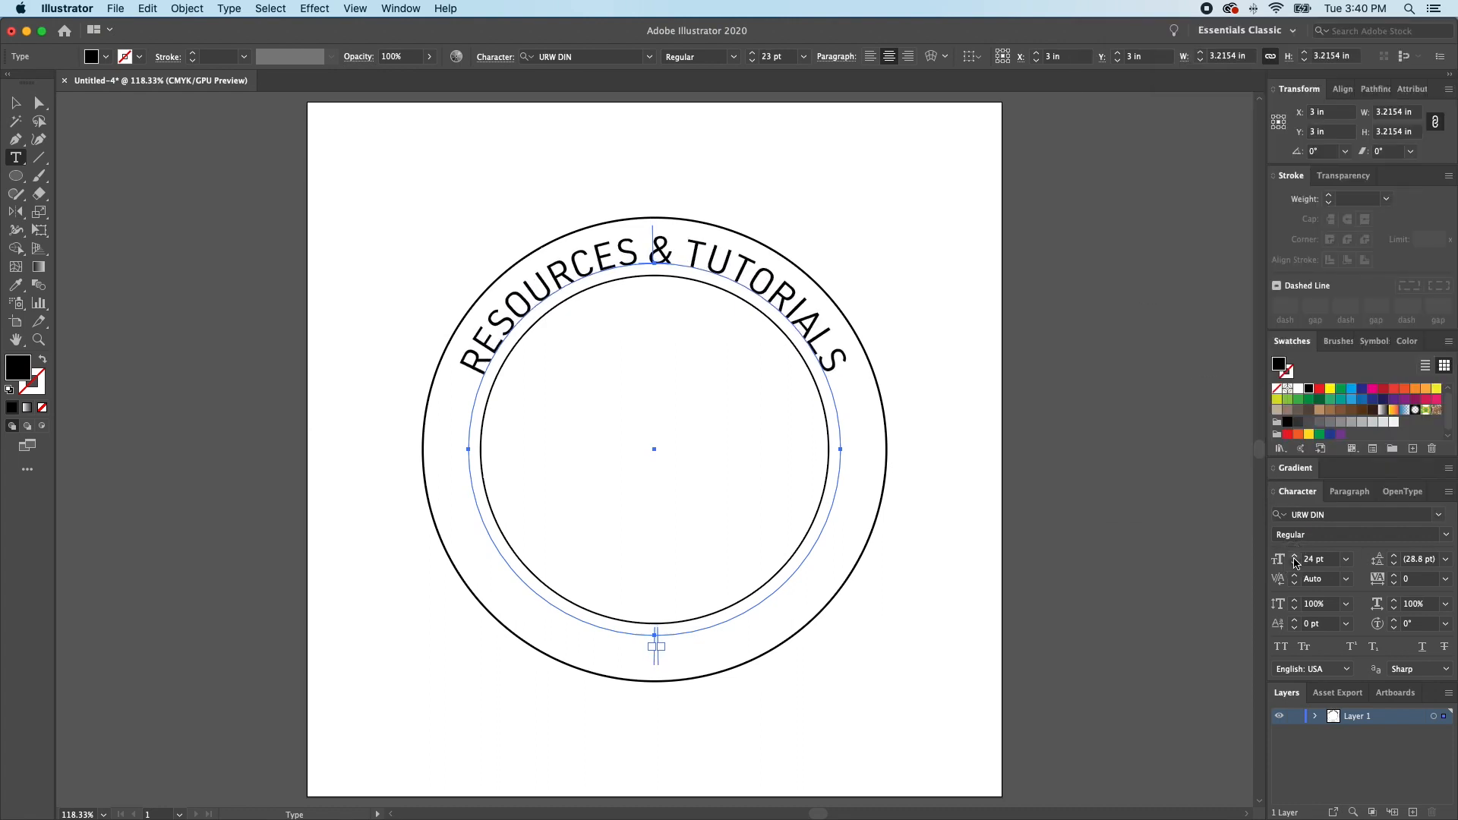
pyautogui.click(1294, 558)
pyautogui.click(1295, 558)
pyautogui.click(1295, 558)
pyautogui.click(1294, 558)
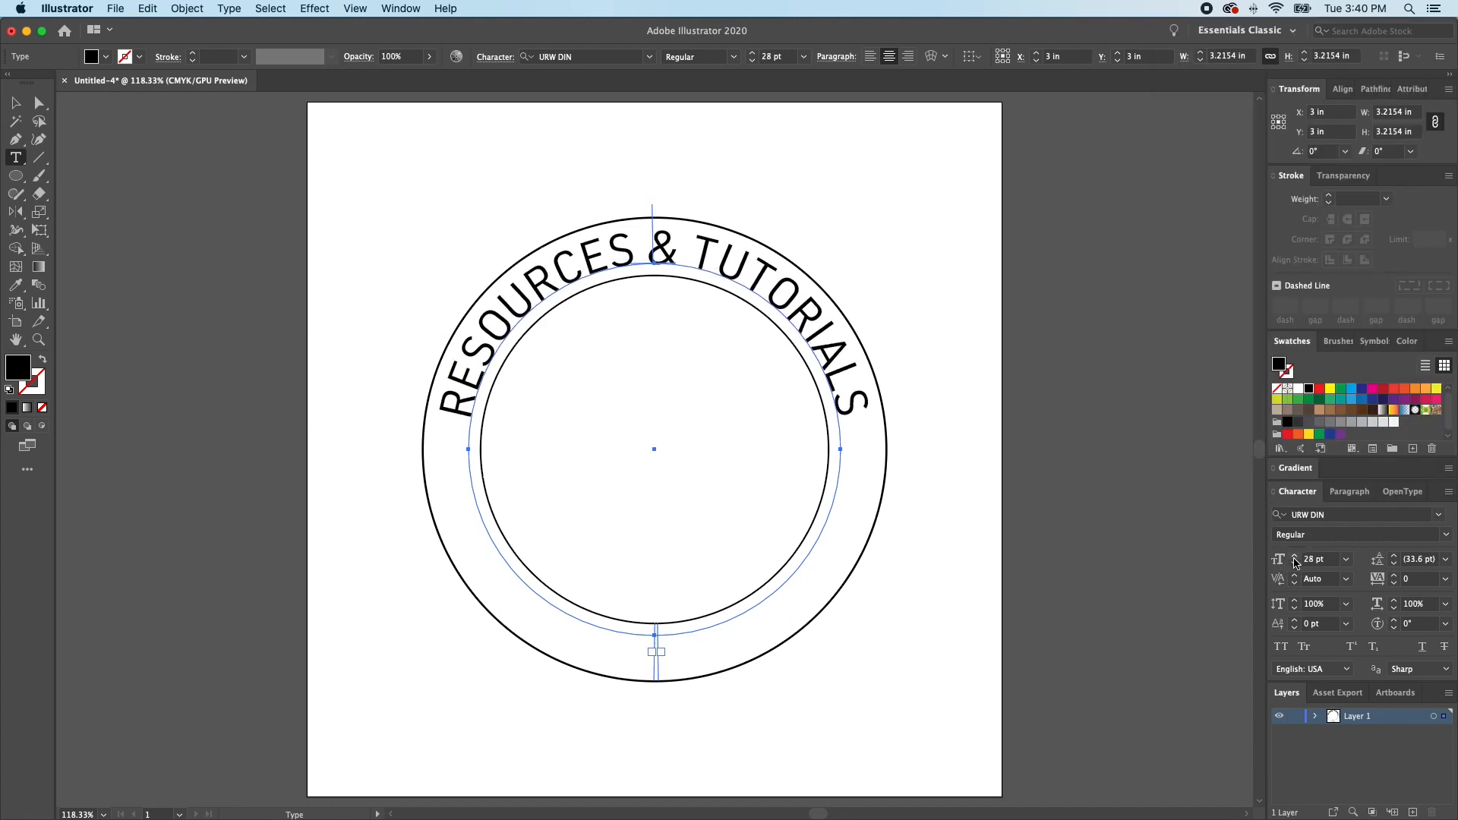
# - Rotate a copy of the circular text 180° about the circle's centre and flip it on its path
pyautogui.press('r')
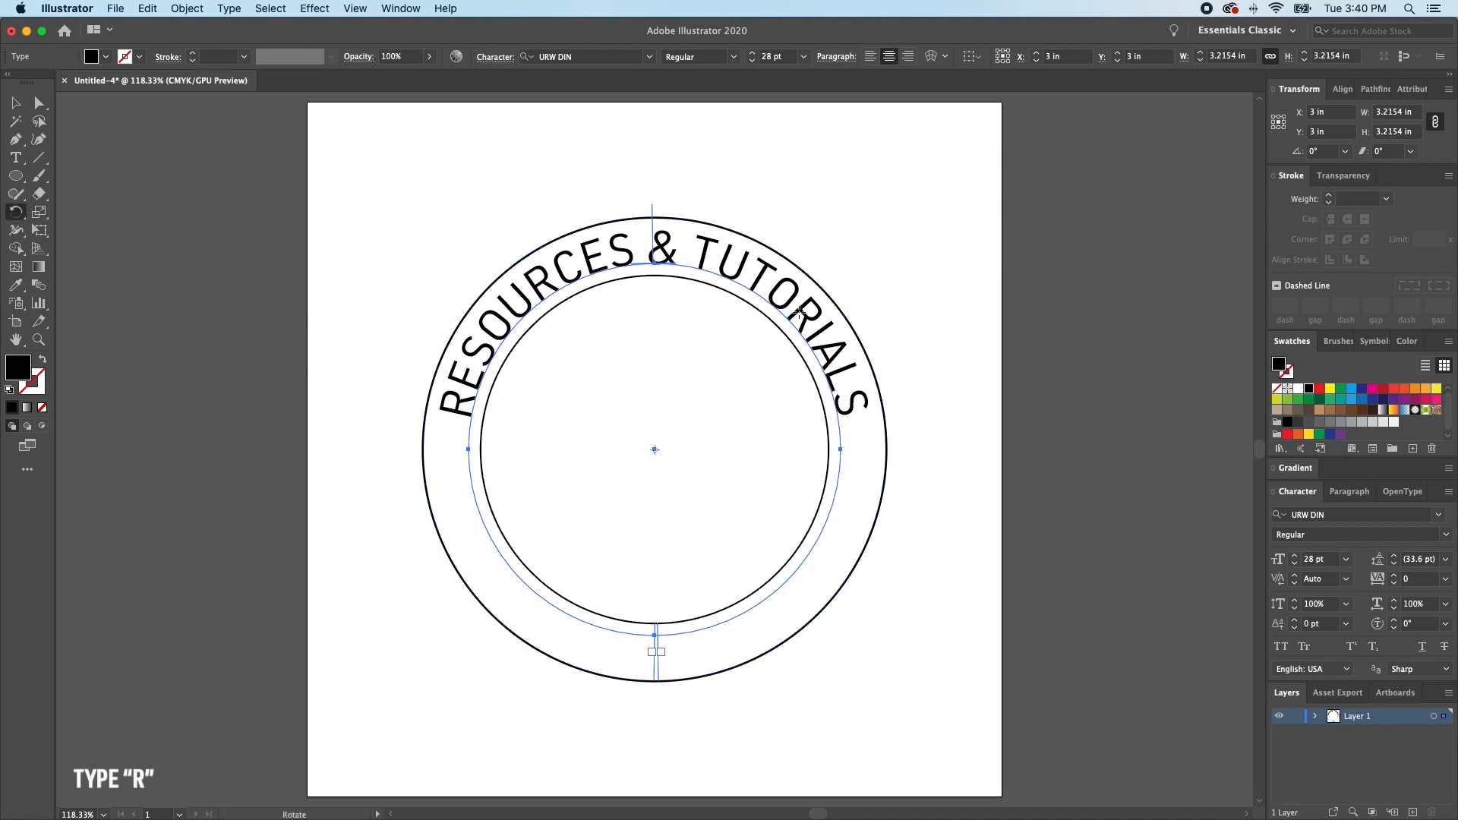
pyautogui.click(693, 243)
pyautogui.moveTo(693, 243); pyautogui.dragTo(649, 634)
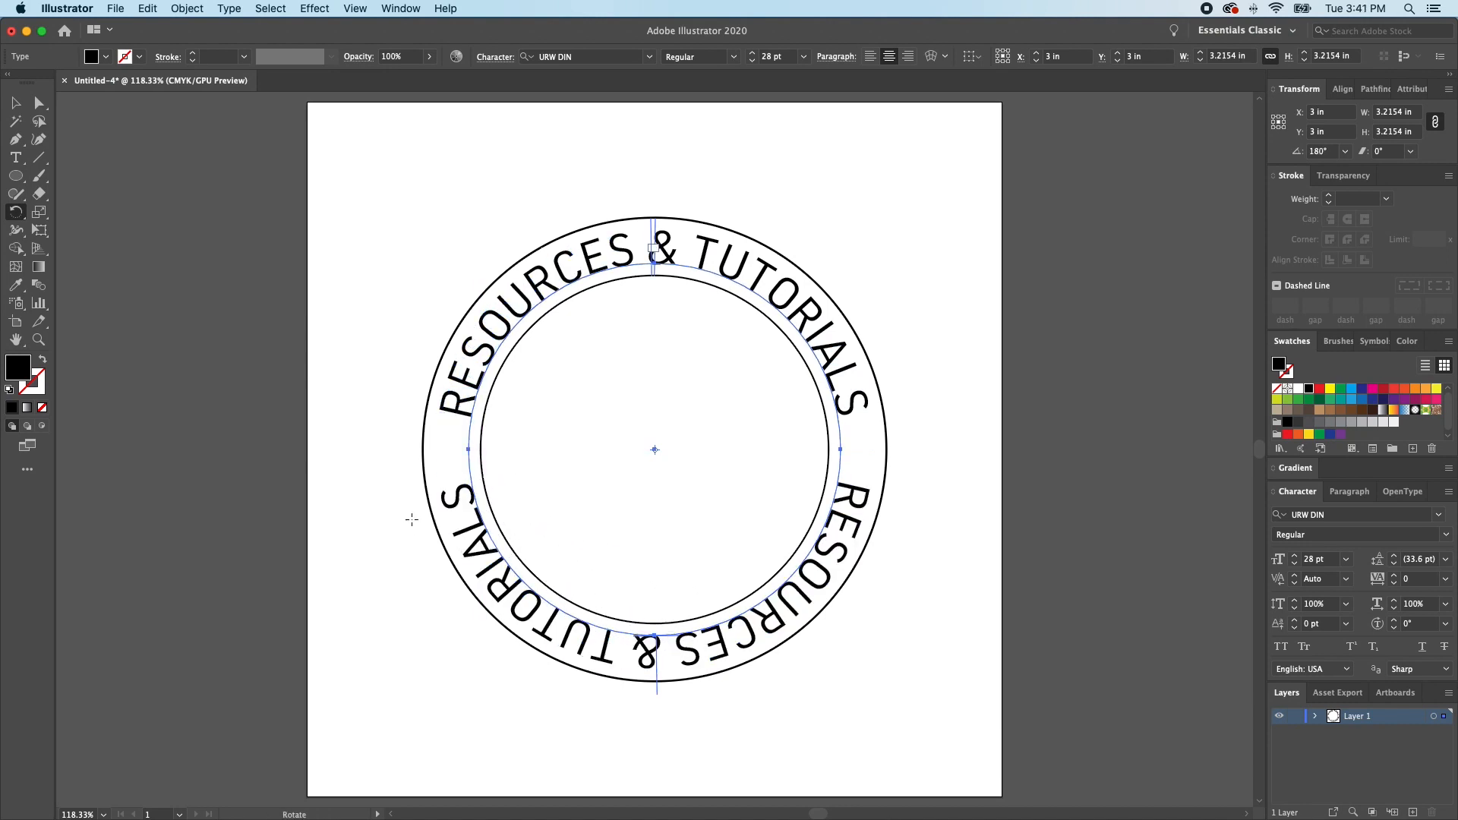
pyautogui.doubleClick(18, 160)
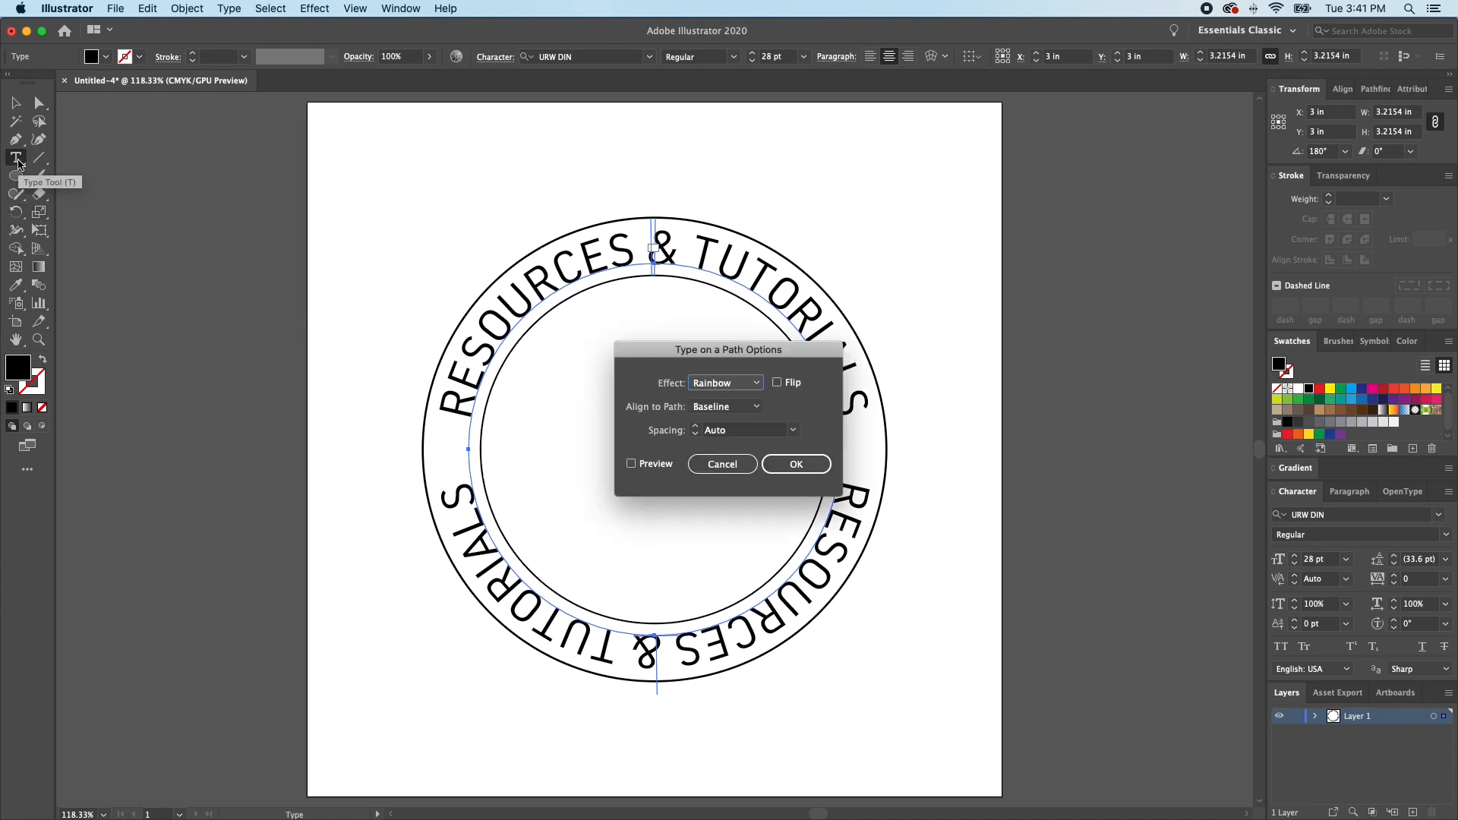
pyautogui.click(778, 382)
pyautogui.click(795, 464)
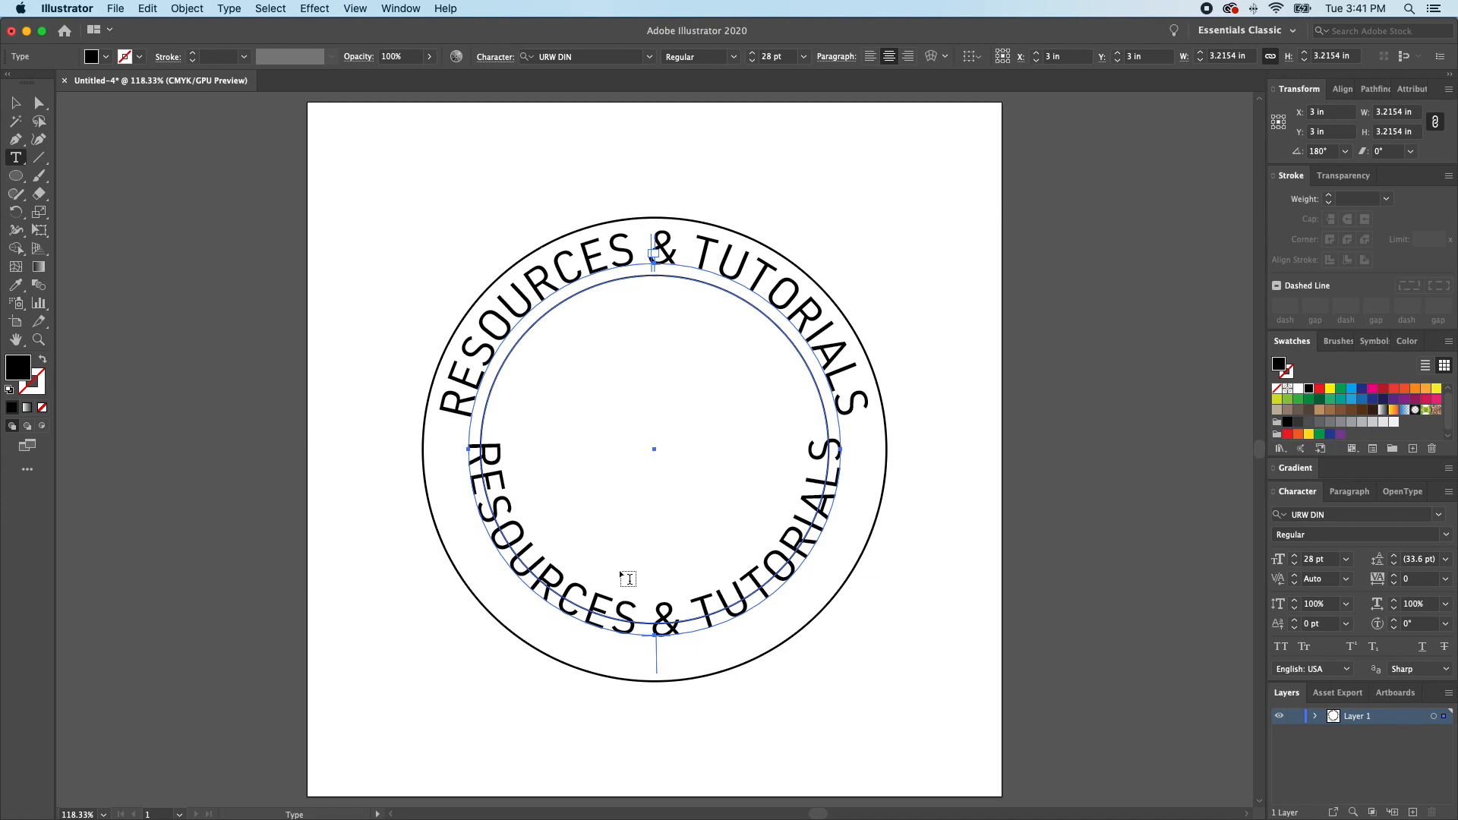
# - Enlarge the flipped text's circle from its centre to about 3.77 in and match its formatting to the upper text with the Eyedropper
pyautogui.press('v')
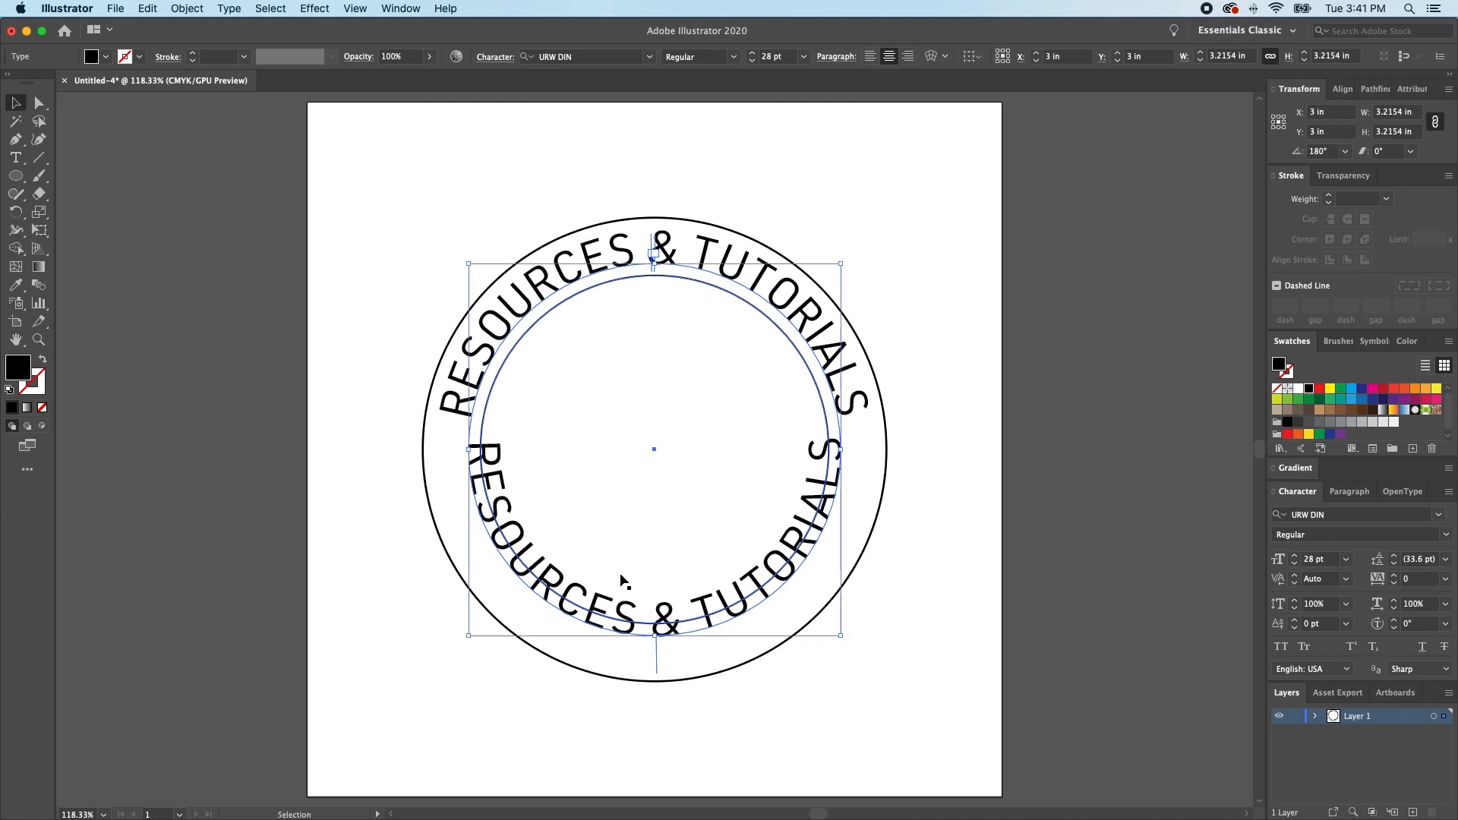
pyautogui.click(654, 635)
pyautogui.moveTo(654, 635); pyautogui.dragTo(654, 669)
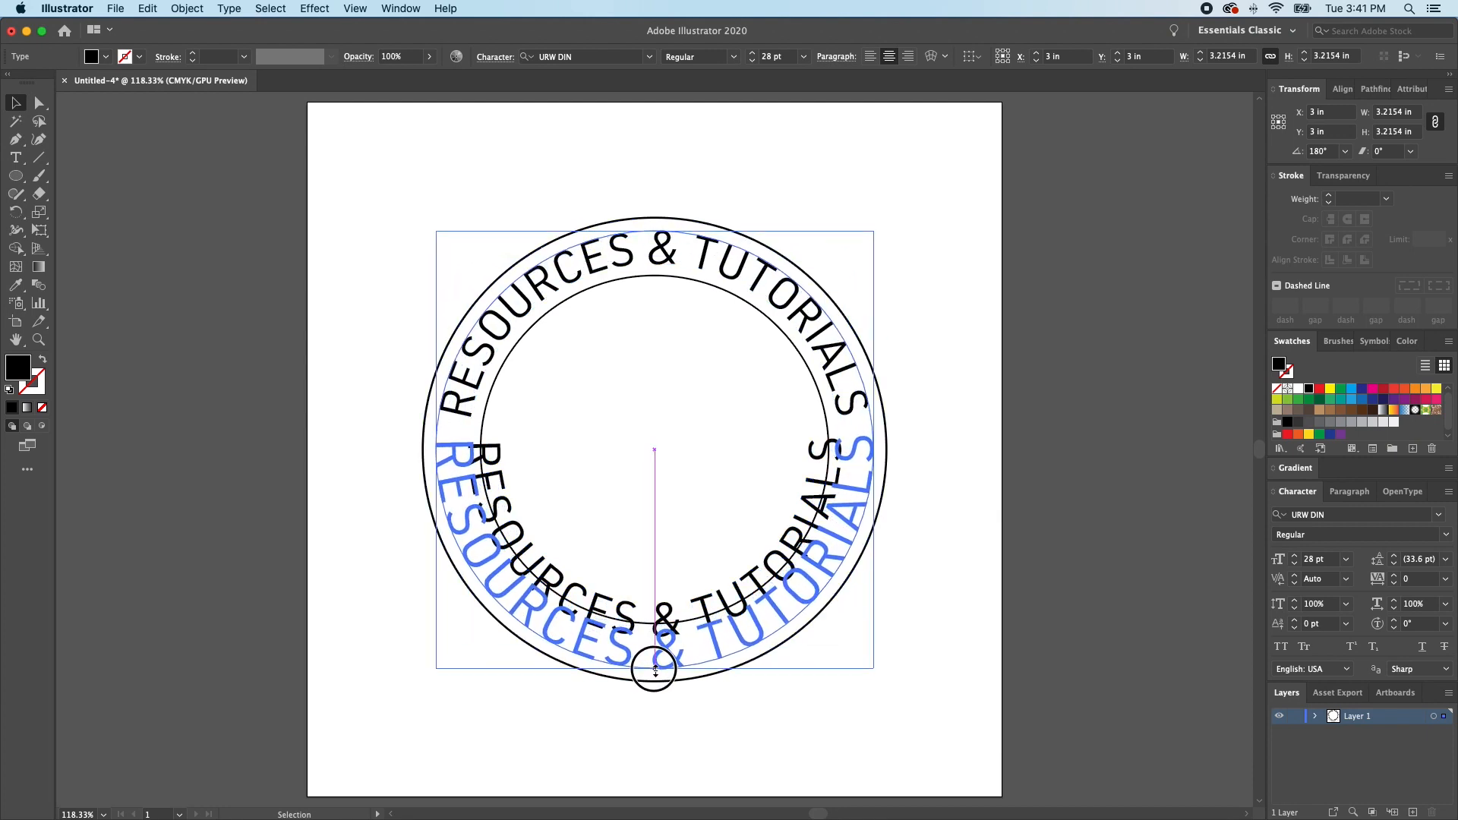
pyautogui.moveTo(655, 669); pyautogui.dragTo(656, 671)
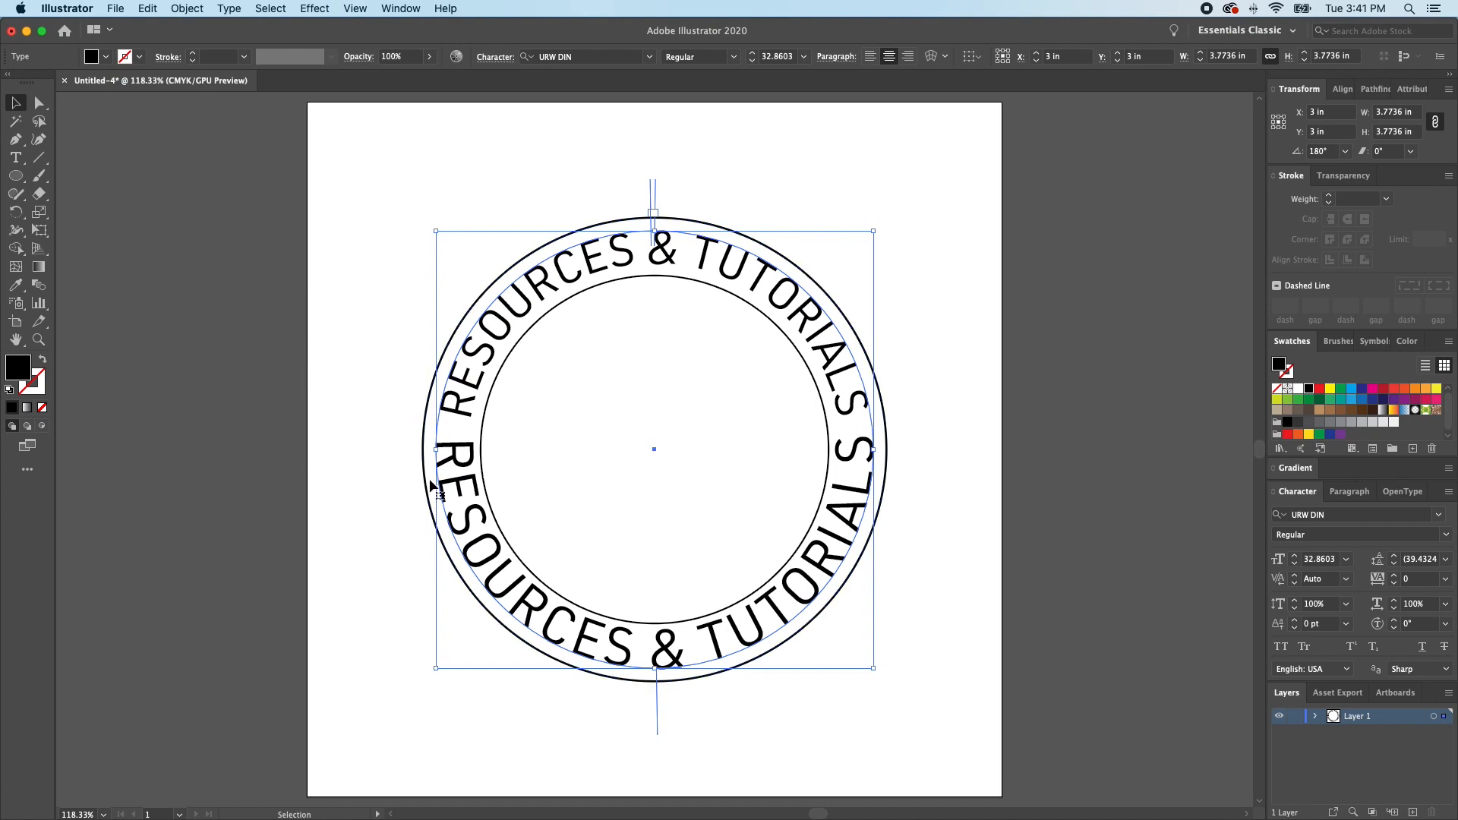
pyautogui.press('i')
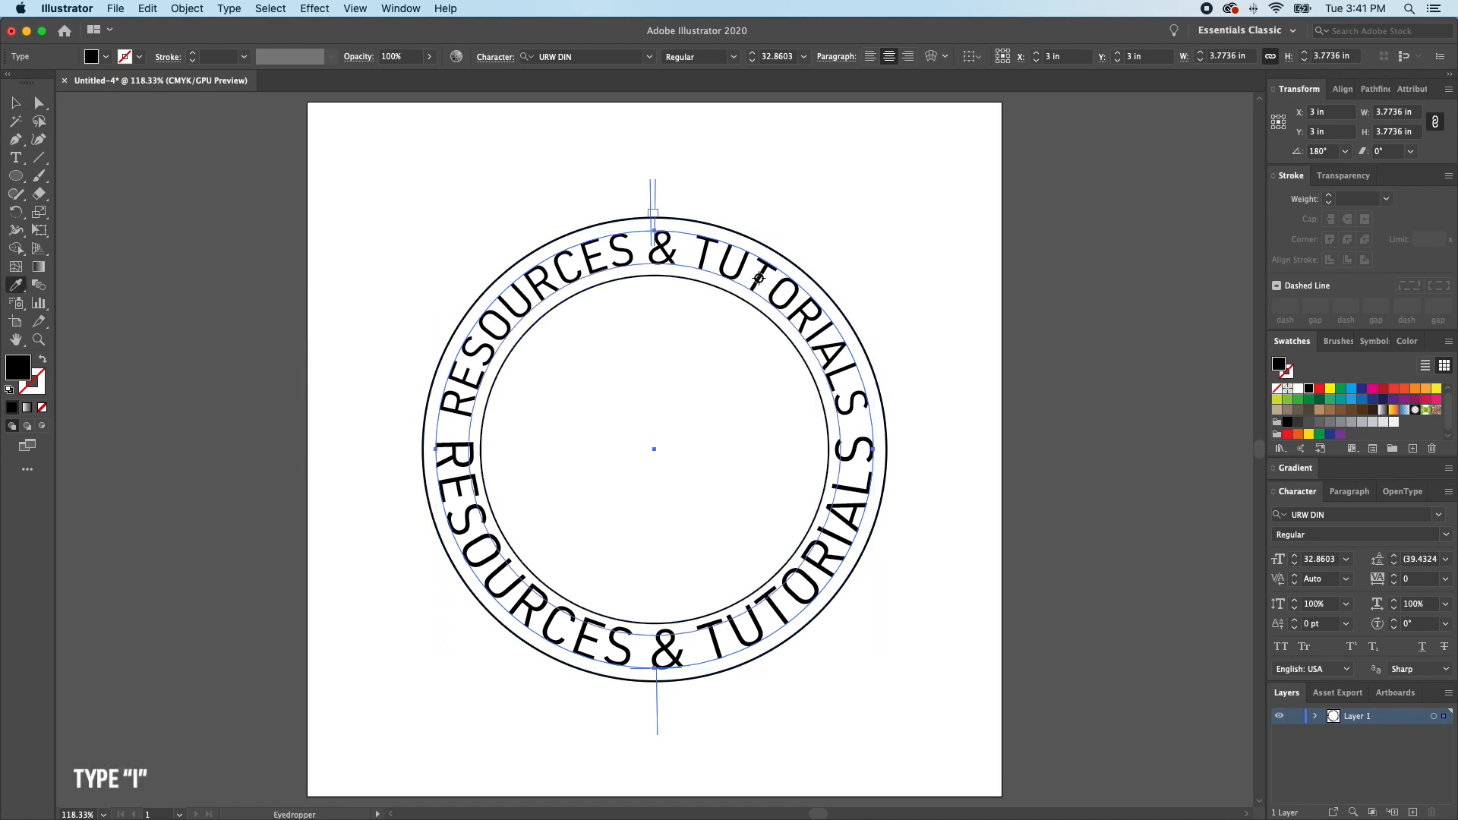
pyautogui.click(761, 276)
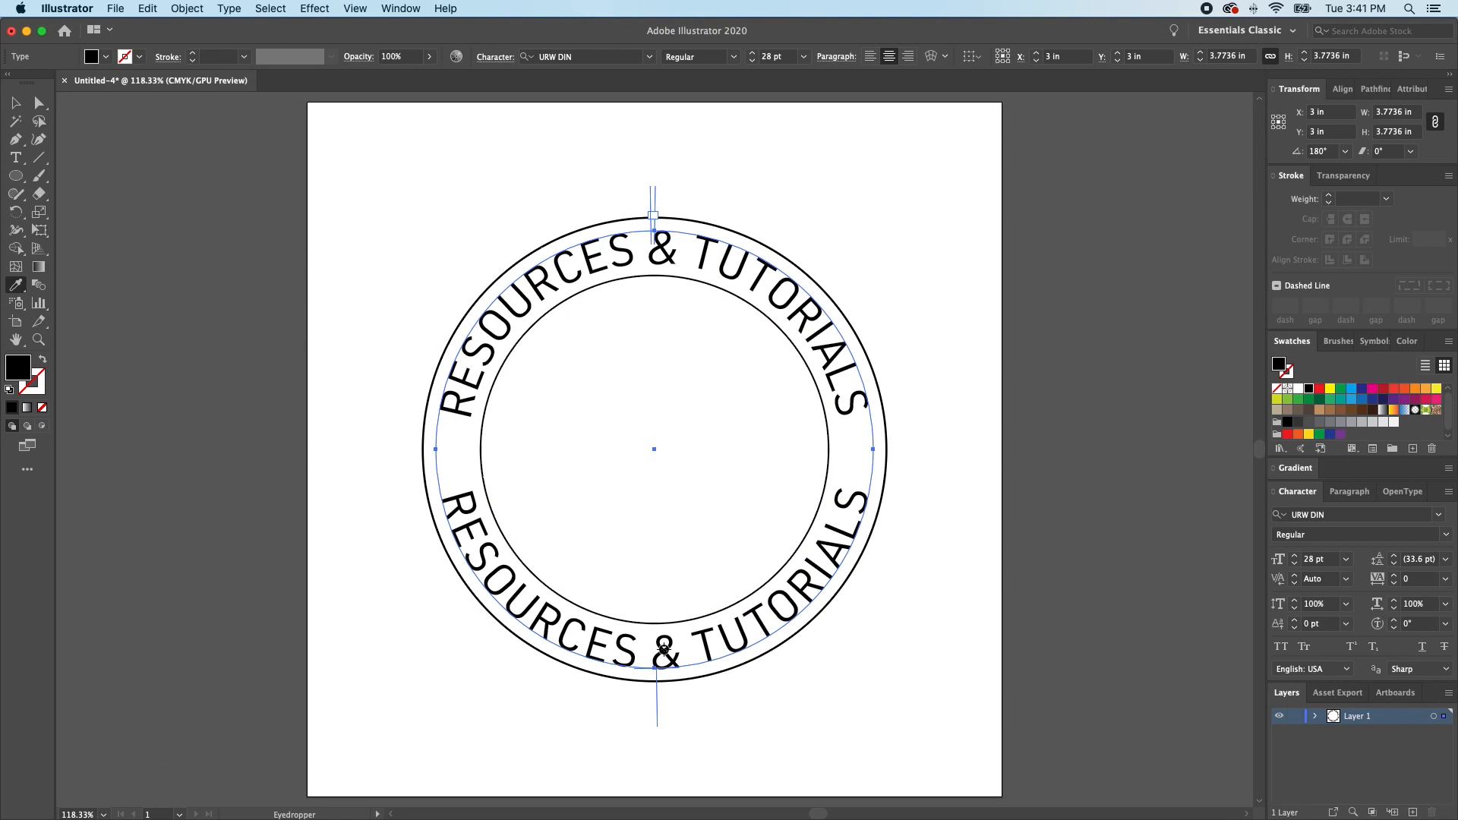
# - Replace the lower circular text with "FOR CREATIVES" and deselect it
pyautogui.press('t')
pyautogui.click(709, 646)
pyautogui.press('super+a')
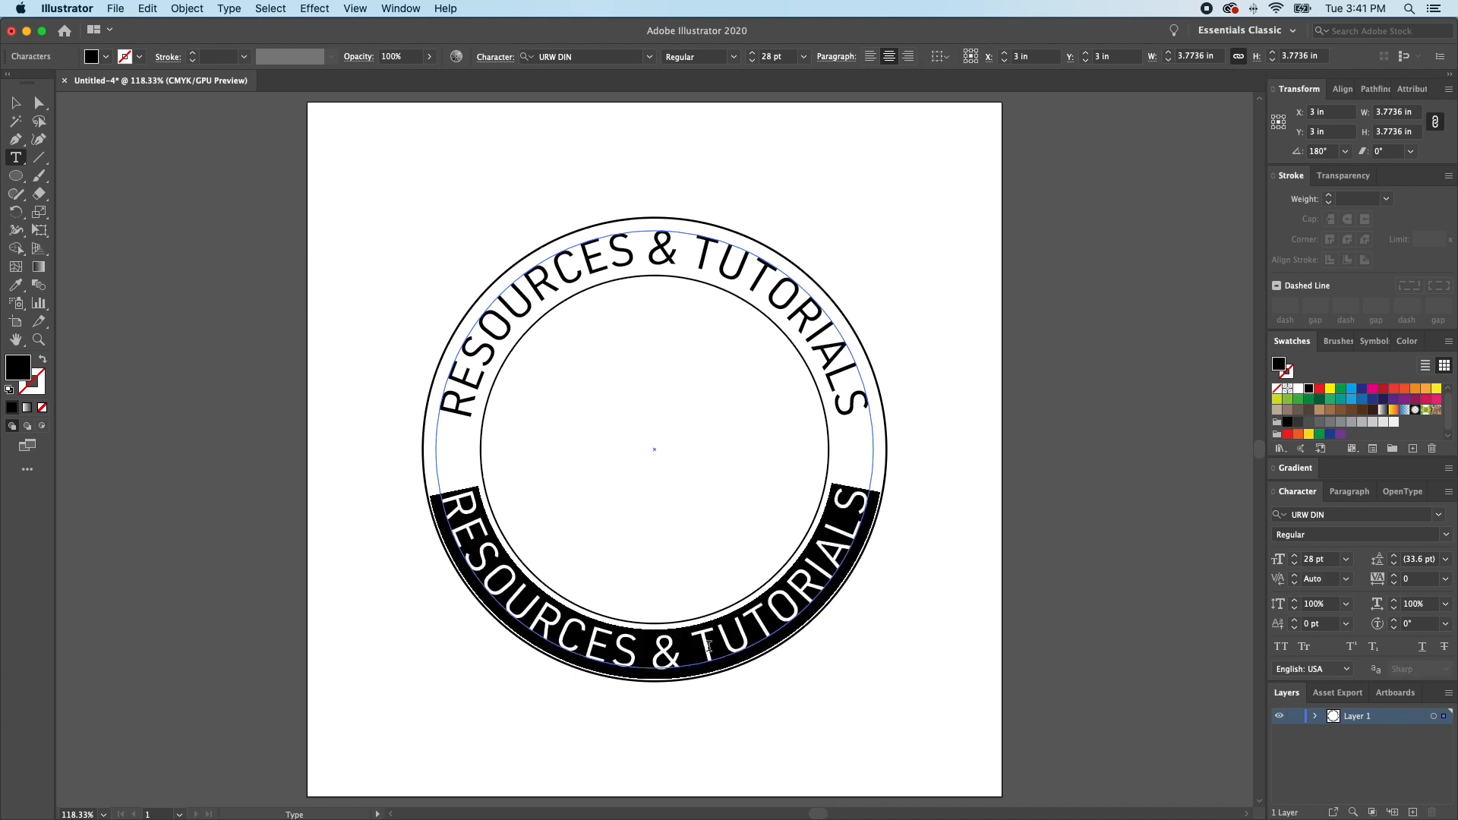
pyautogui.write('F')
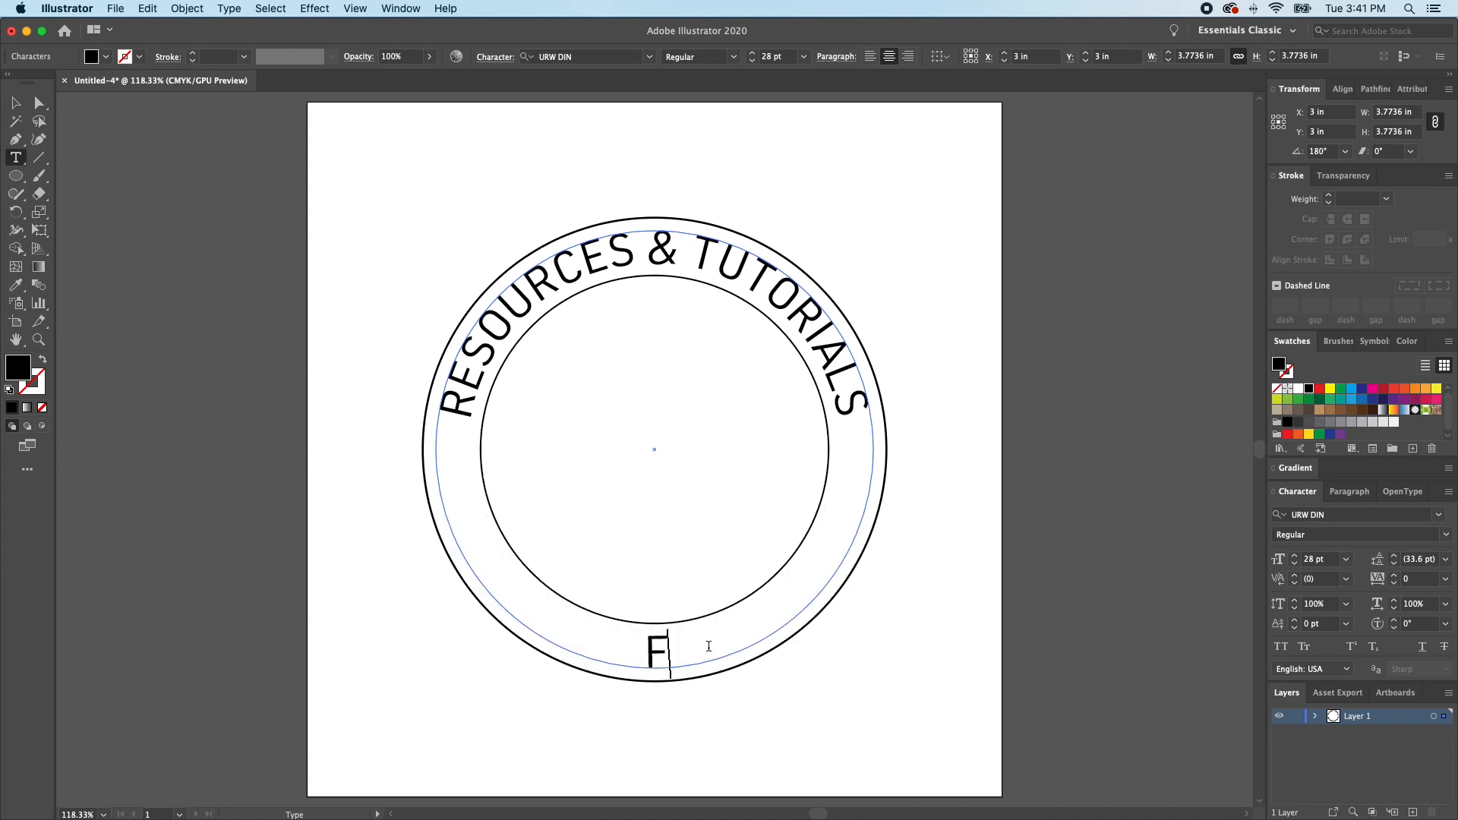
pyautogui.write('OR CREATIVES')
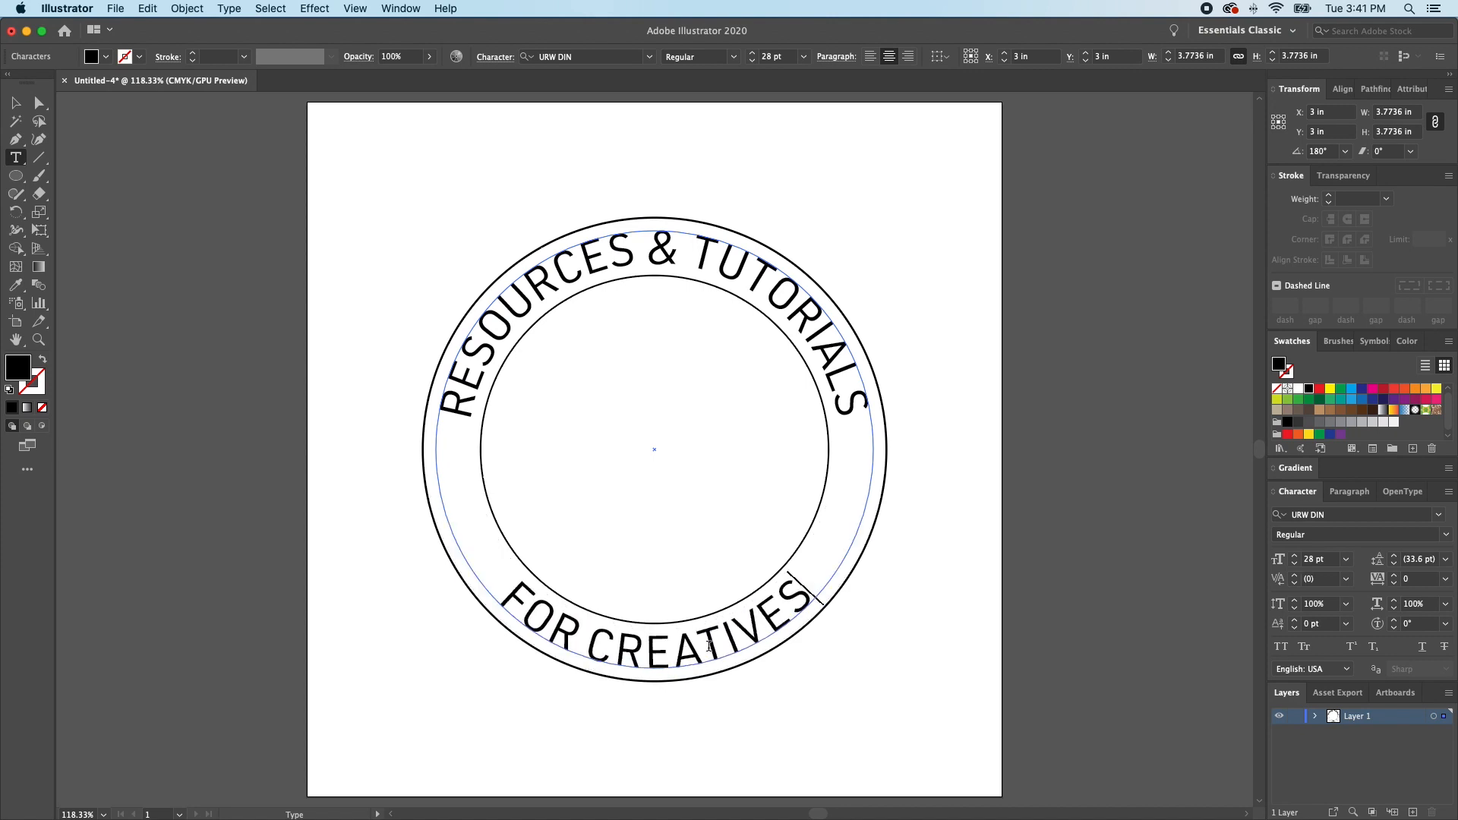
pyautogui.press('Escape')
pyautogui.click(803, 718)
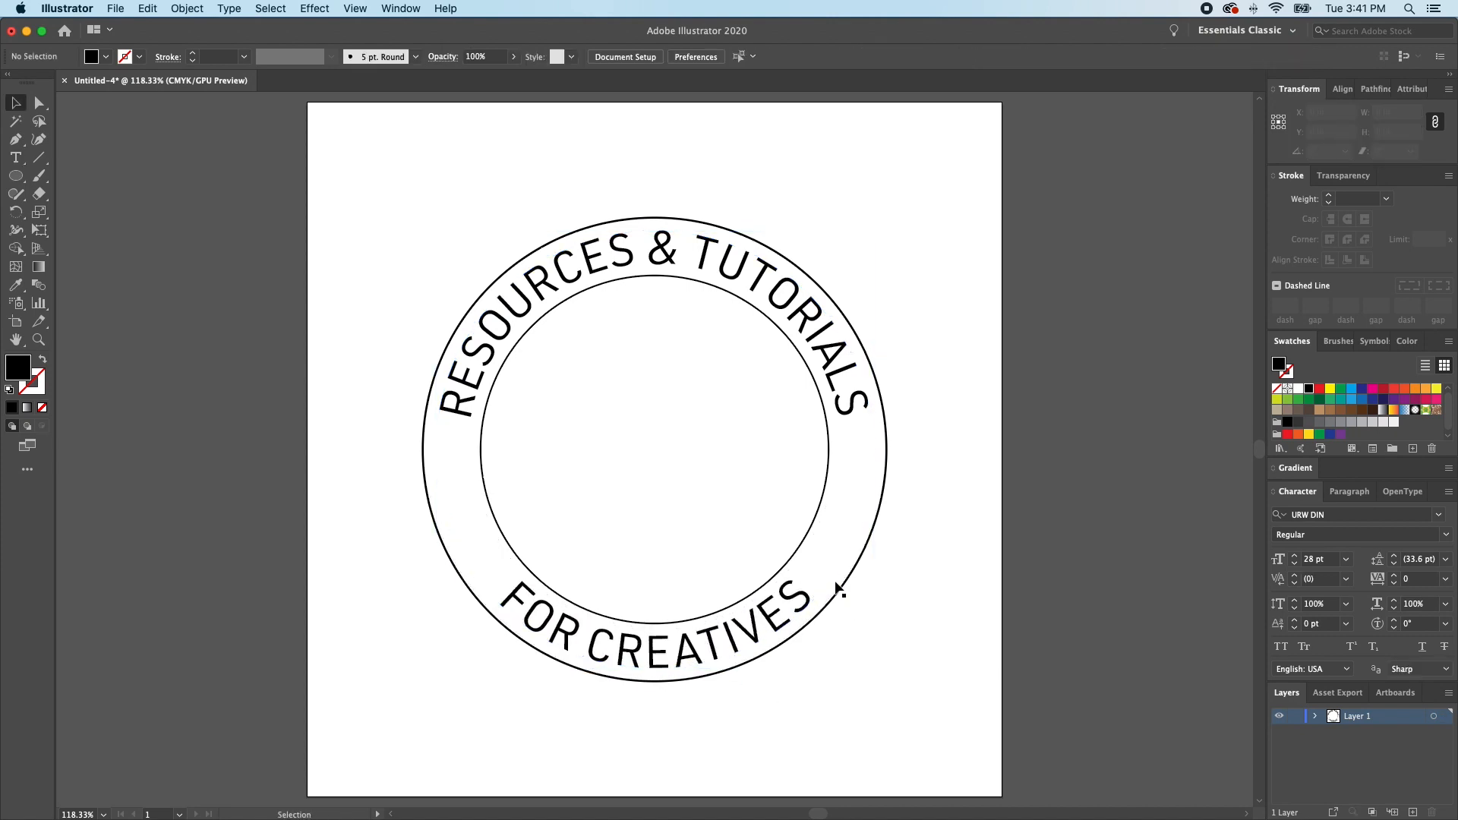
# - Set the outer circle's stroke weight to 6 pt
pyautogui.click(843, 582)
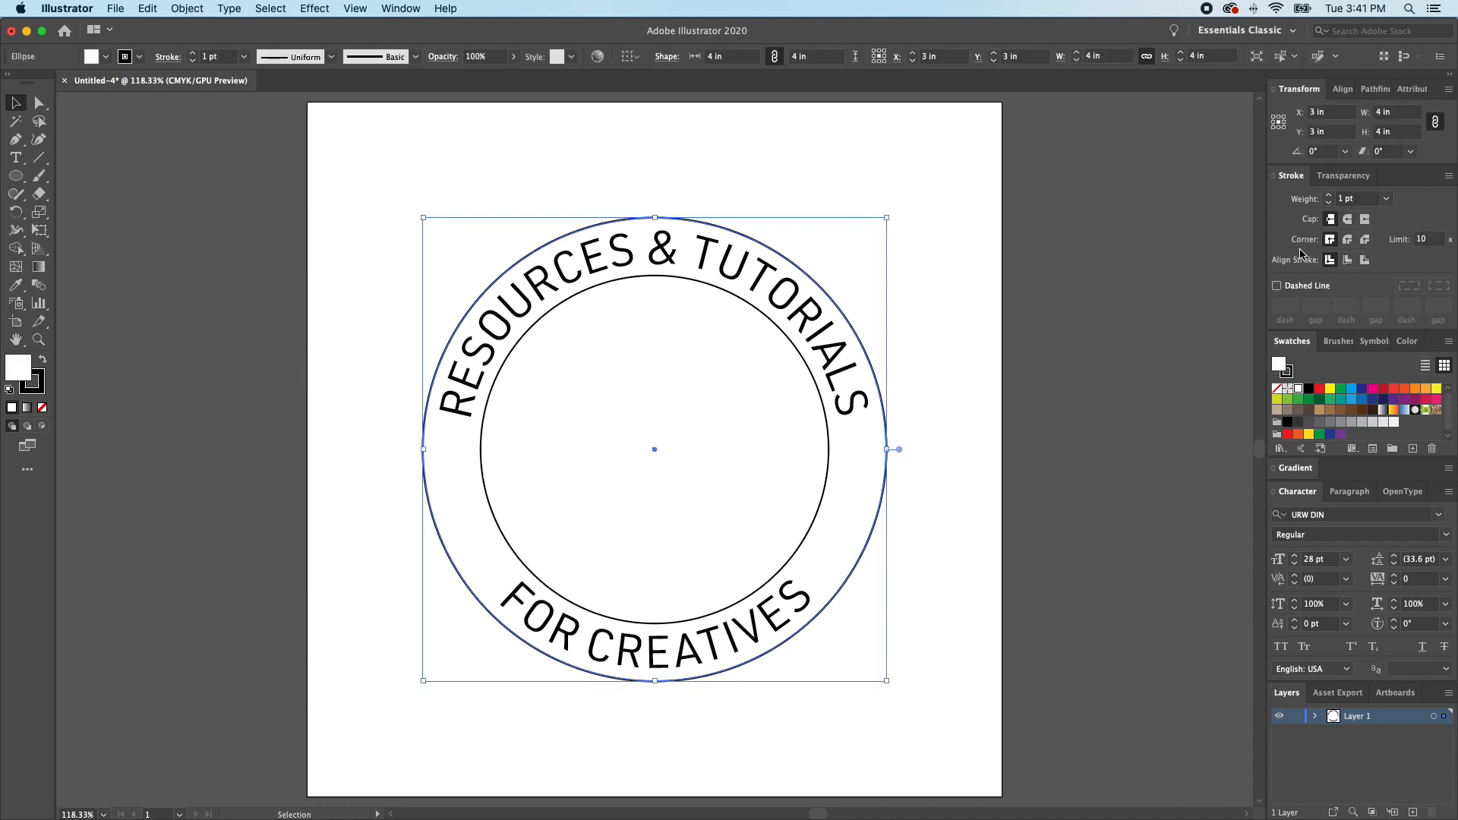
pyautogui.click(1328, 196)
pyautogui.click(1329, 196)
pyautogui.click(1329, 196)
pyautogui.click(1329, 196)
pyautogui.click(1329, 196)
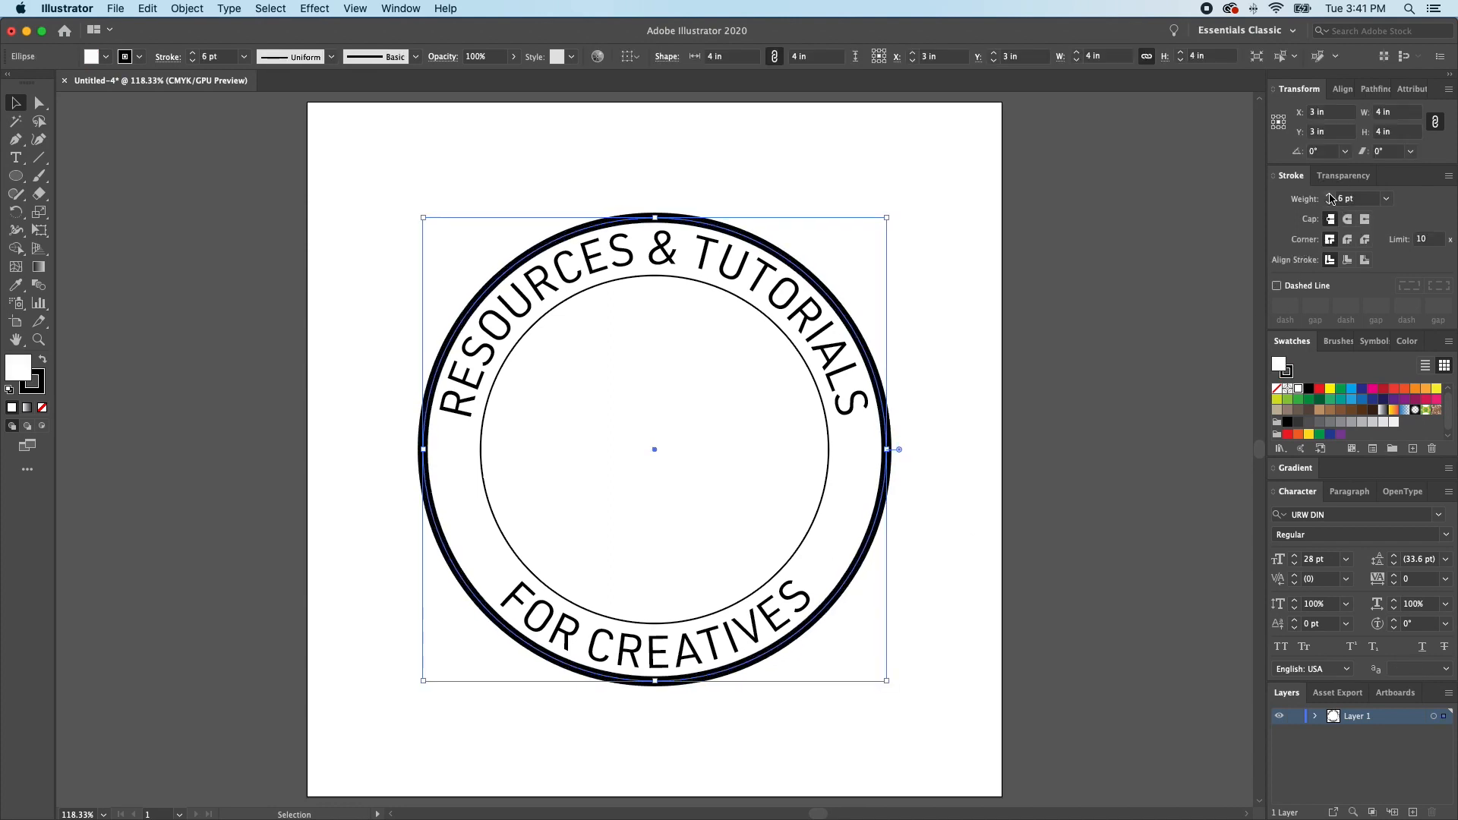
# - Set the inner circle's stroke weight to 3 pt and deselect it
pyautogui.click(828, 439)
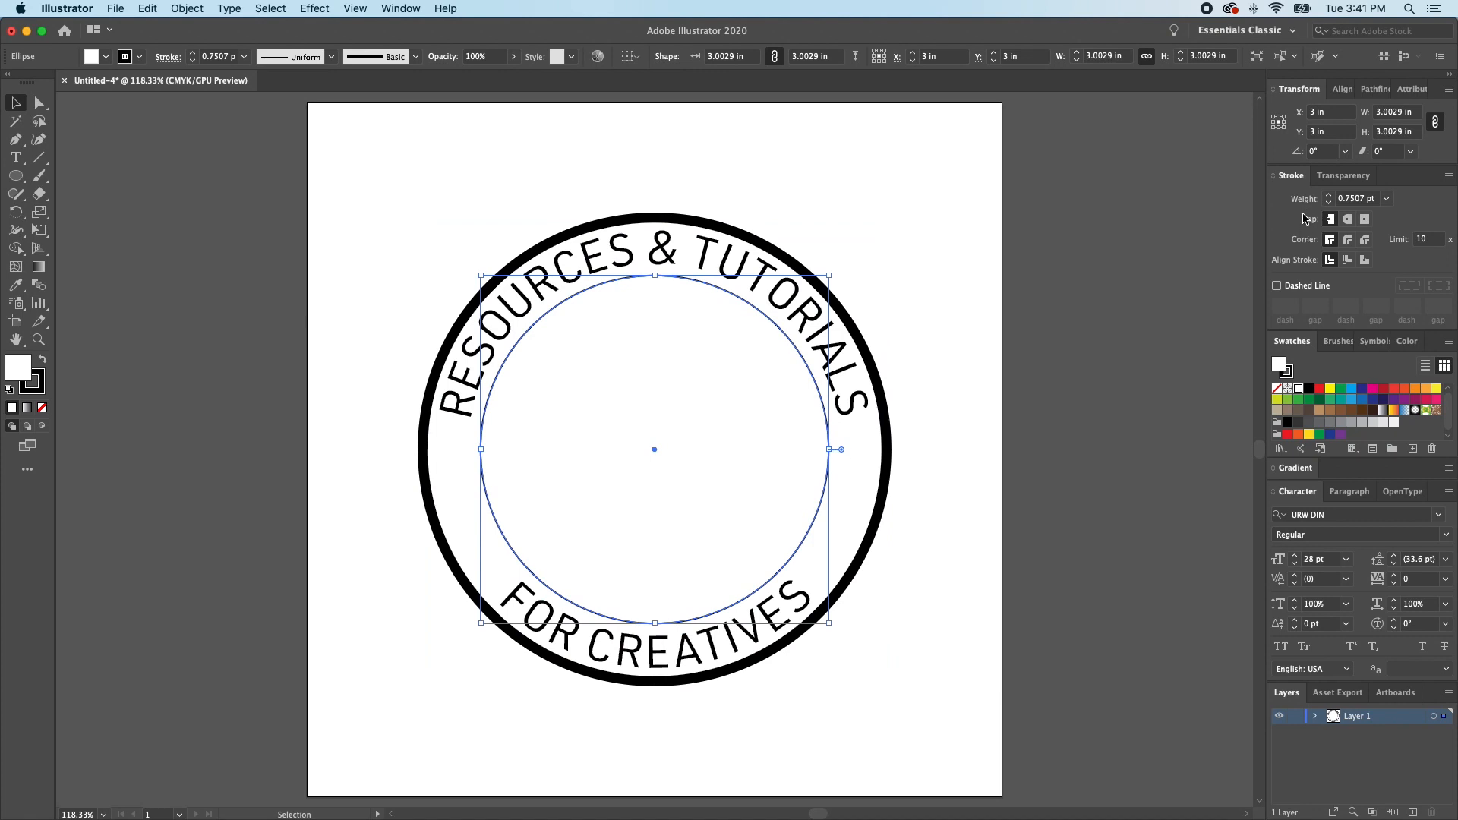
pyautogui.click(1329, 197)
pyautogui.click(1328, 197)
pyautogui.click(1328, 197)
pyautogui.click(962, 316)
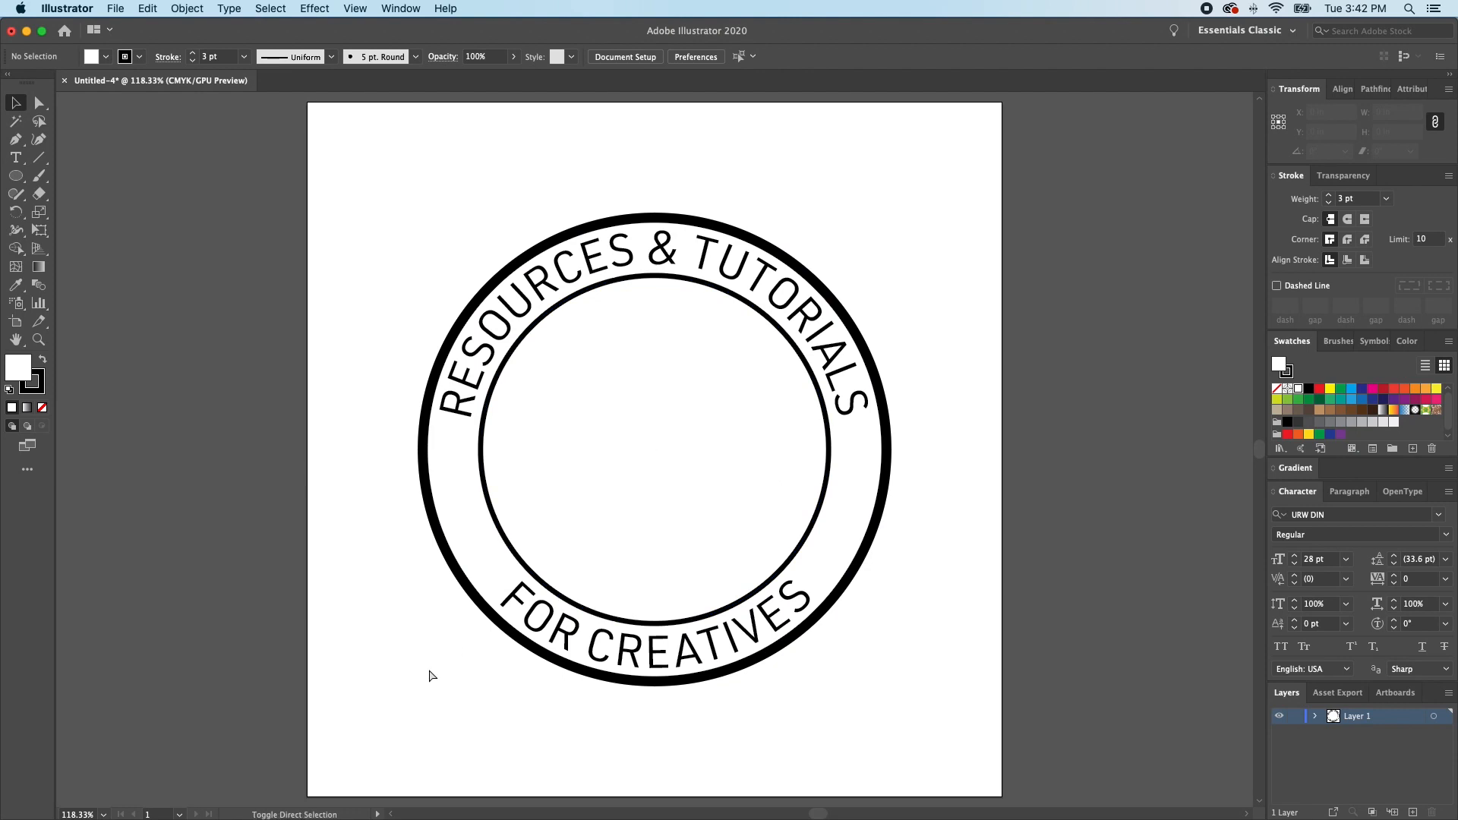
# - Draw a rectangle about 1.05 by 0.37 in across the ring's lower left side and place a copy offset down-left behind it
pyautogui.press('m')
pyautogui.moveTo(411, 480); pyautogui.dragTo(533, 526)
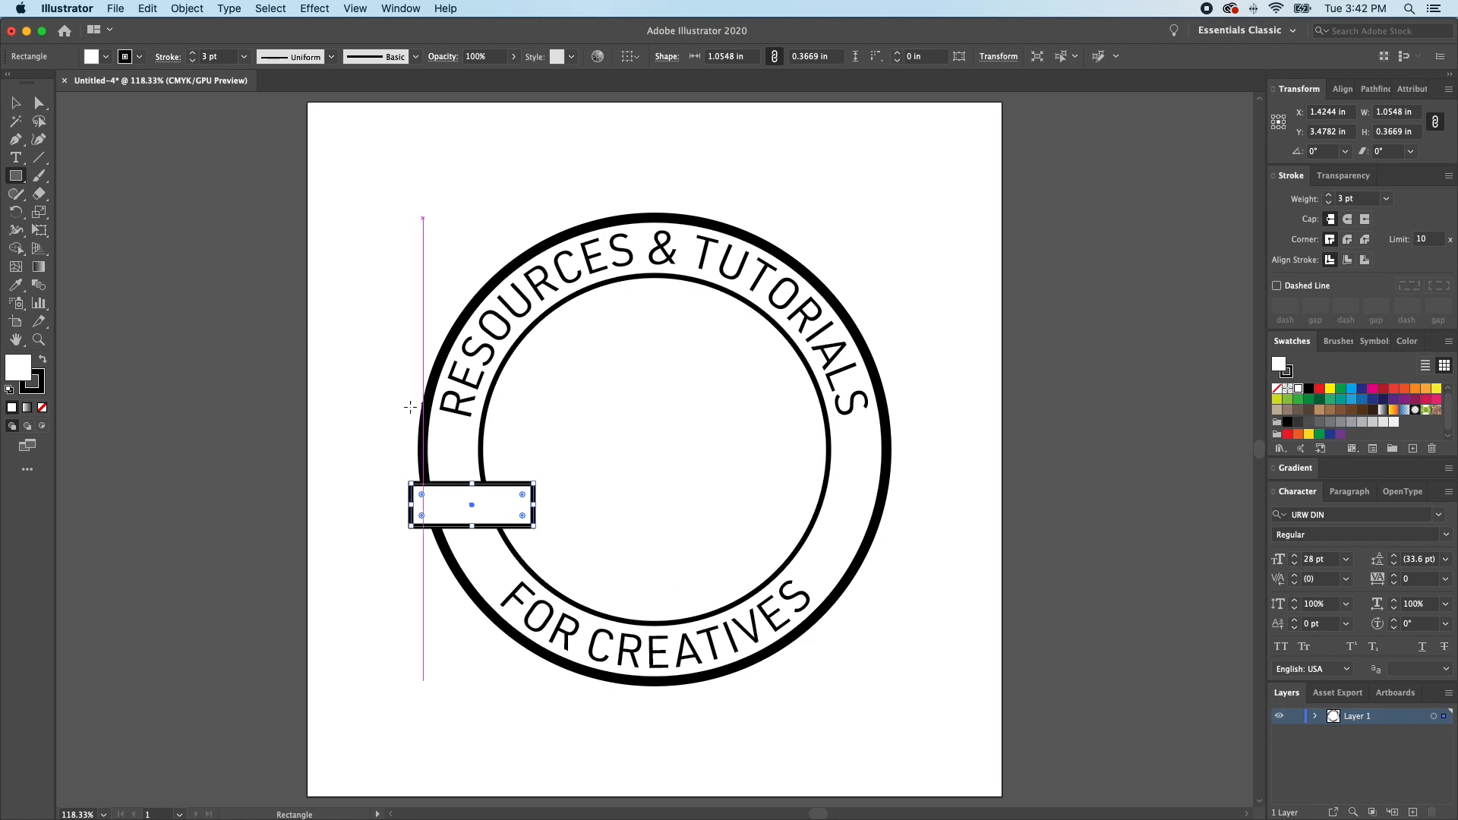
pyautogui.press('a')
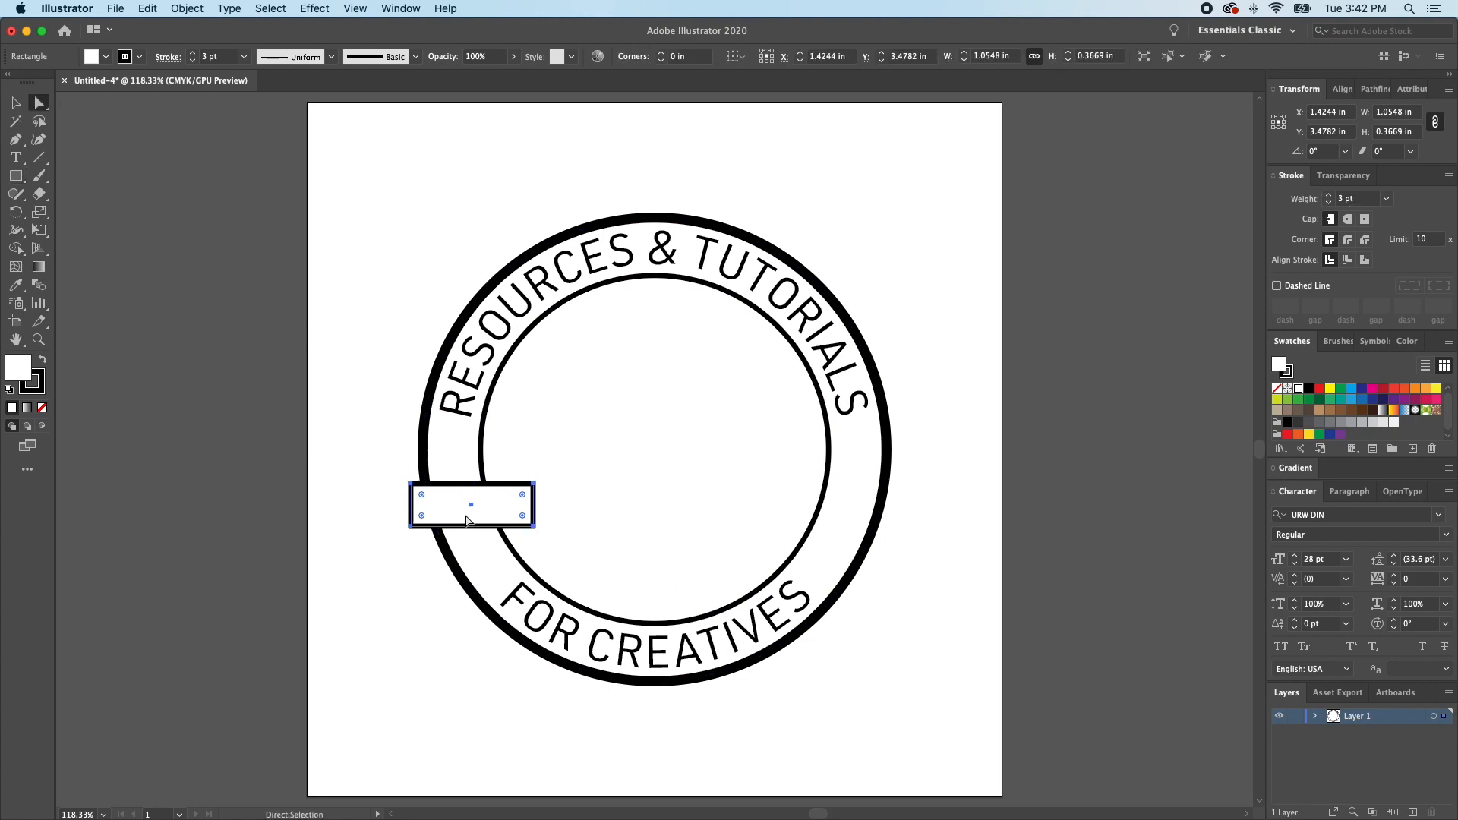
pyautogui.moveTo(501, 507); pyautogui.dragTo(476, 527)
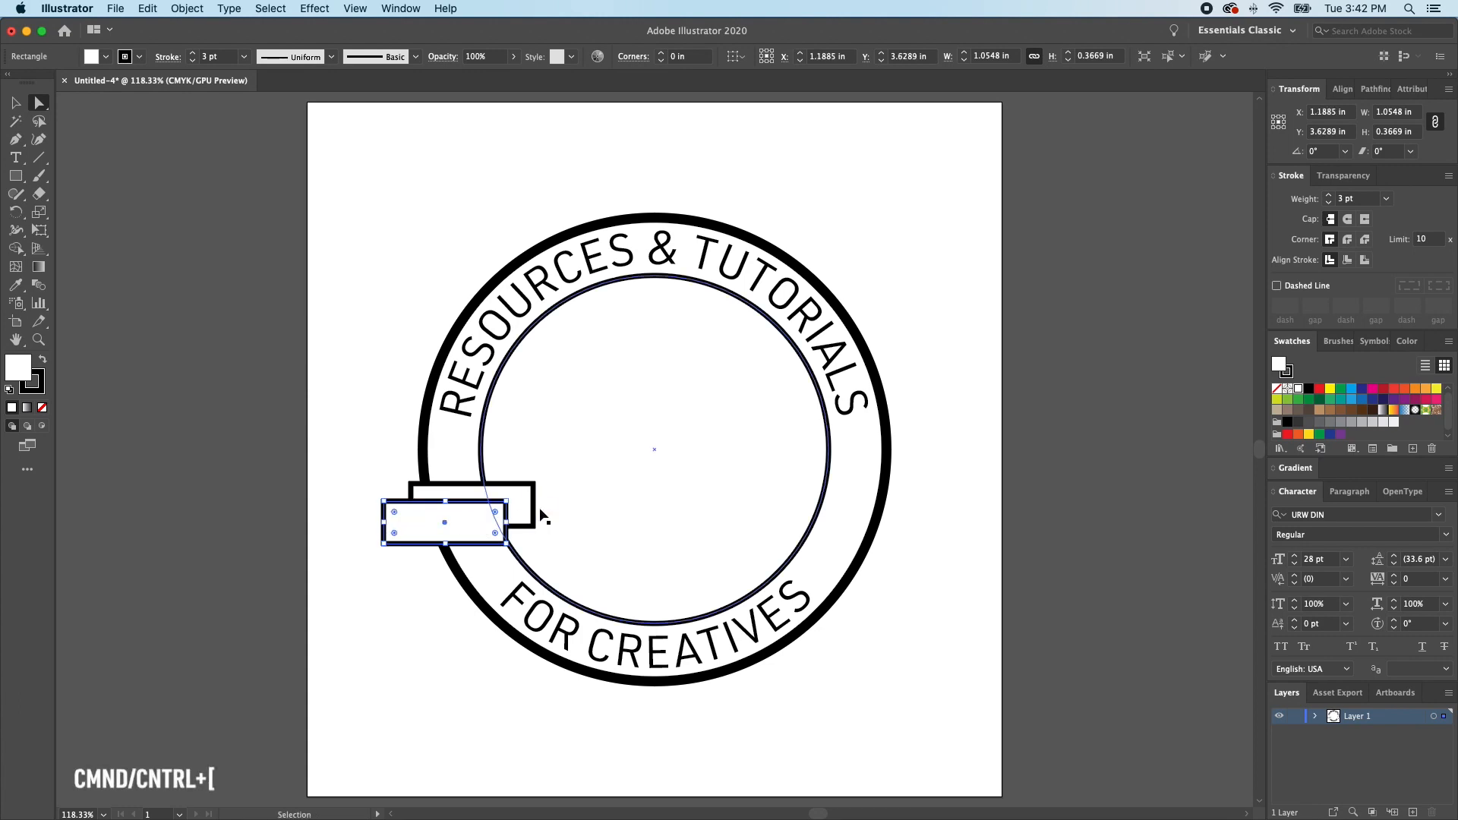
pyautogui.press('super+bracketleft')
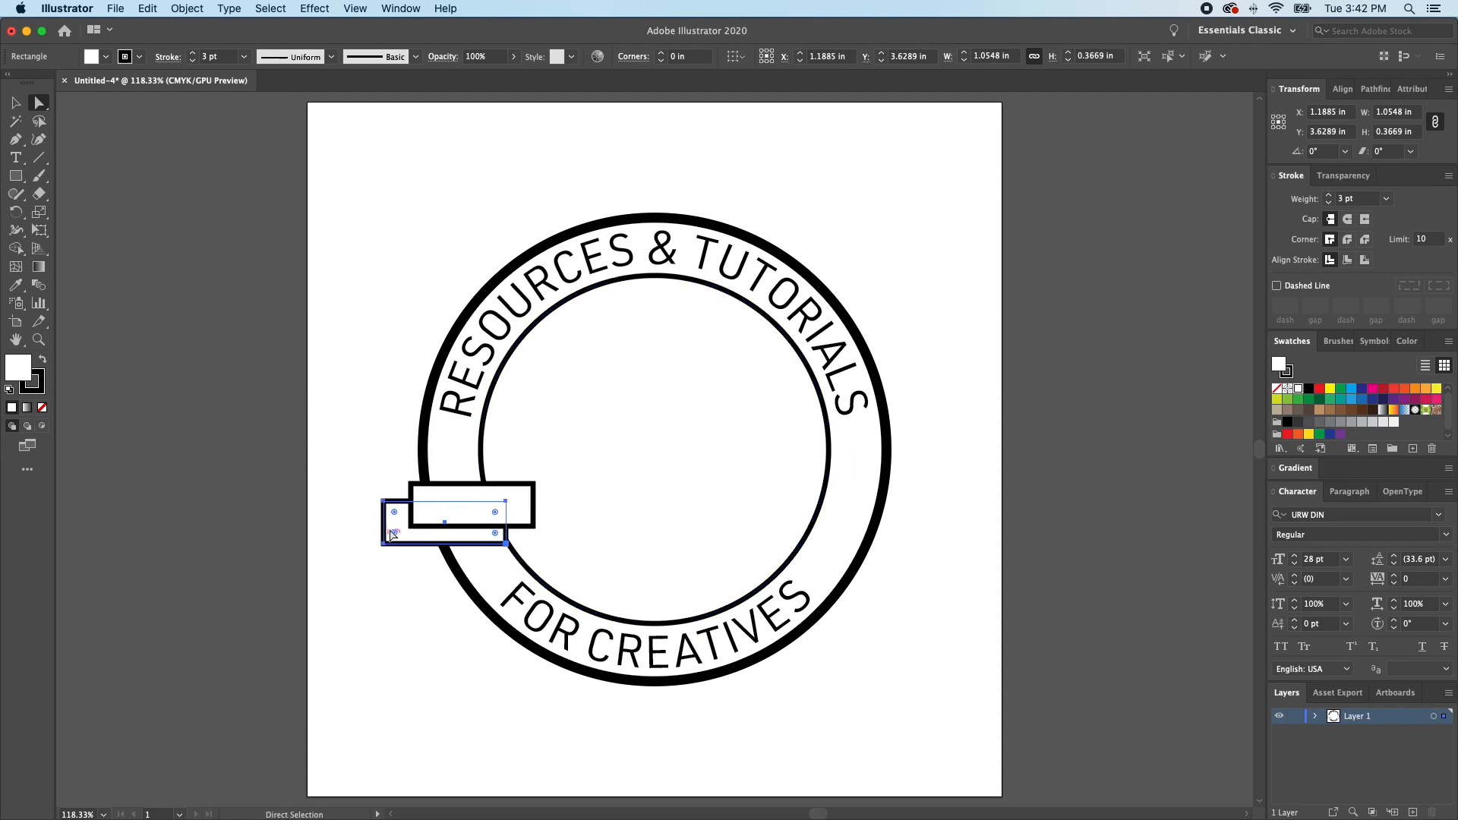
# - Add an anchor point midway on the rear rectangle's left edge and move it inward to form a ribbon notch
pyautogui.press('p')
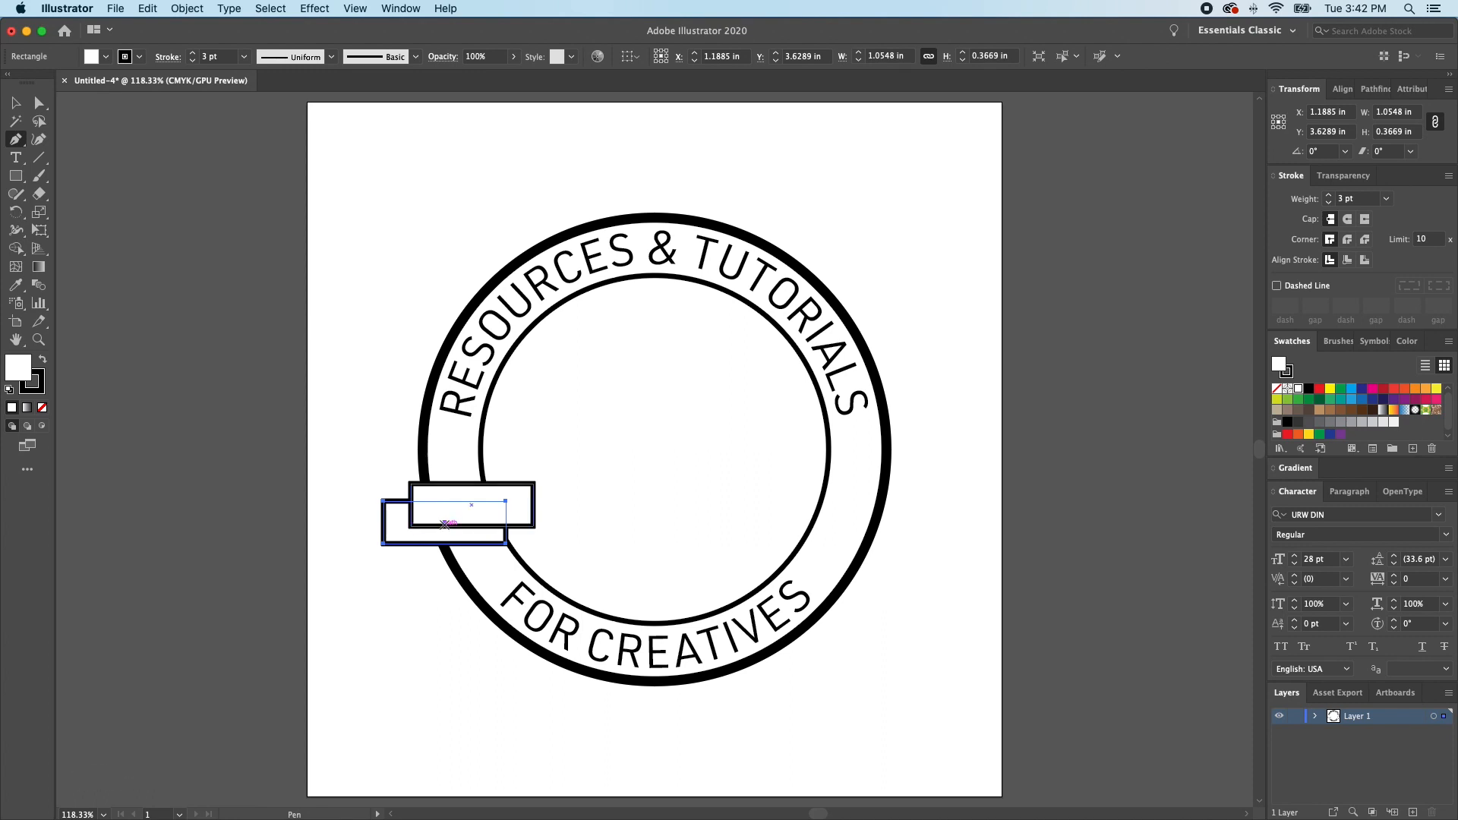
pyautogui.click(383, 522)
pyautogui.press('a')
pyautogui.moveTo(383, 522); pyautogui.dragTo(401, 522)
pyautogui.press('super+shift+a')
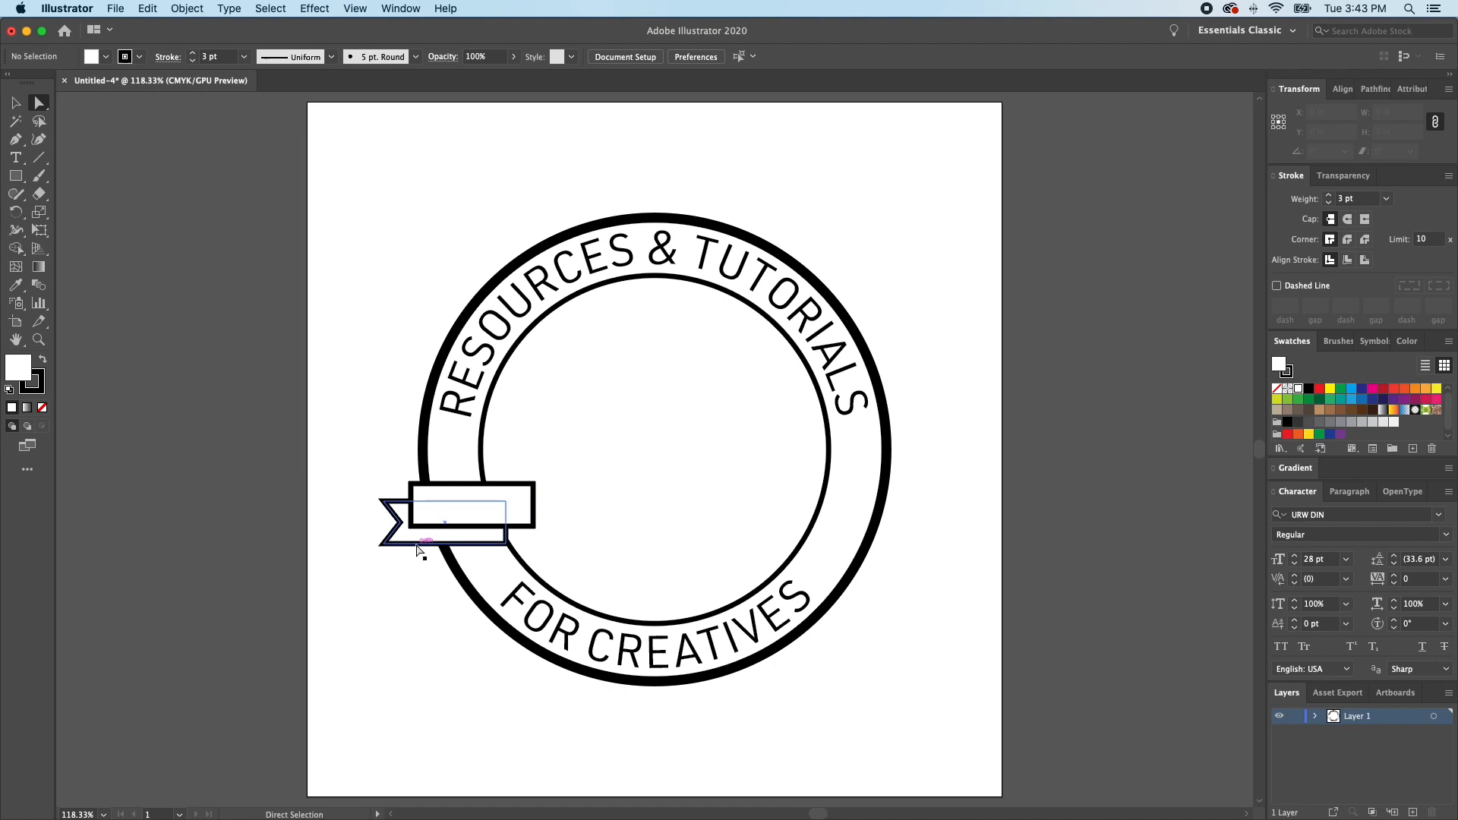
# - Draw an unfilled fold line from the front rectangle's lower left corner to the rear rectangle's lower right corner and deselect it
pyautogui.press('p')
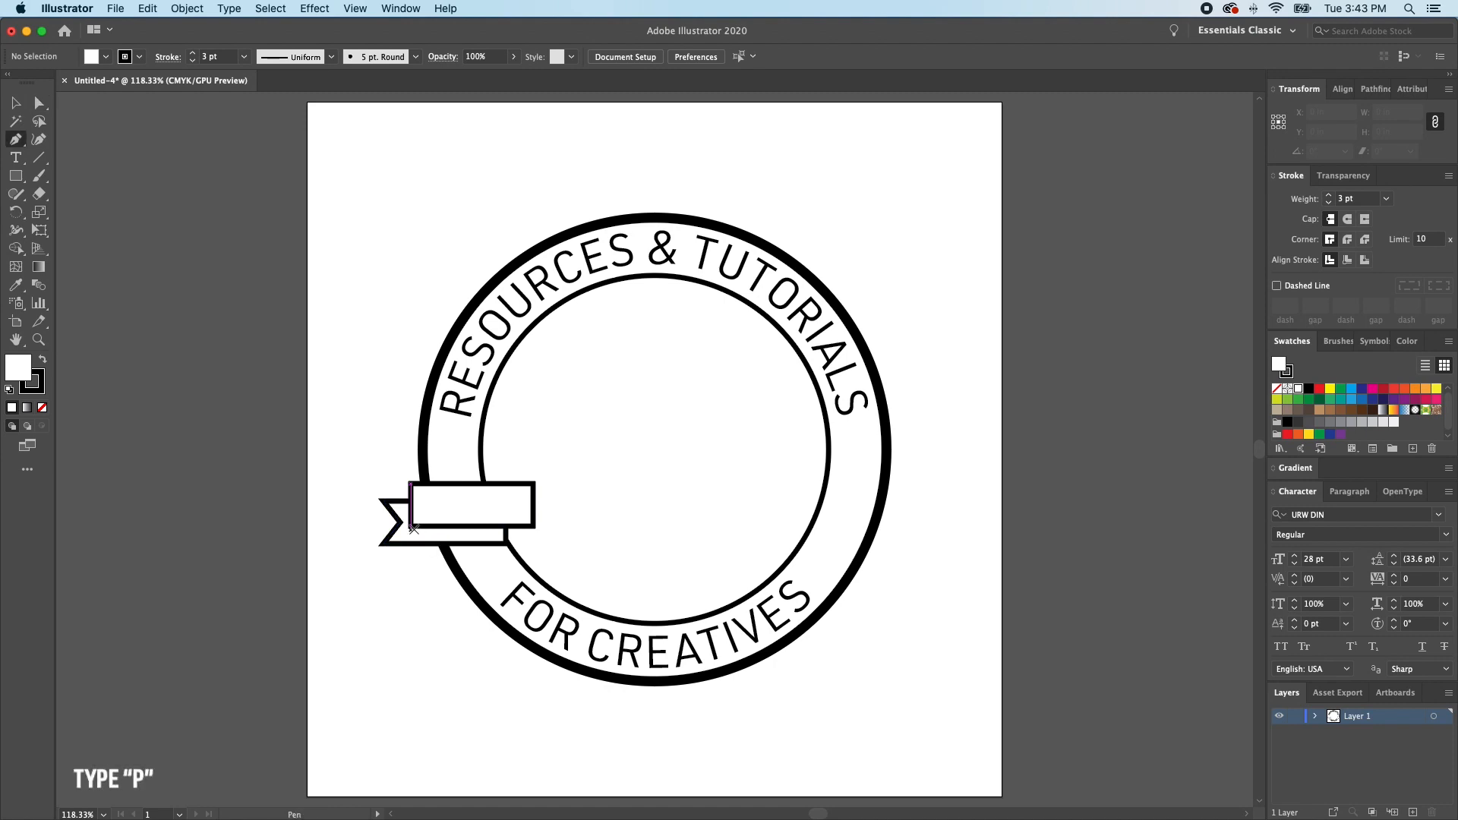
pyautogui.click(412, 527)
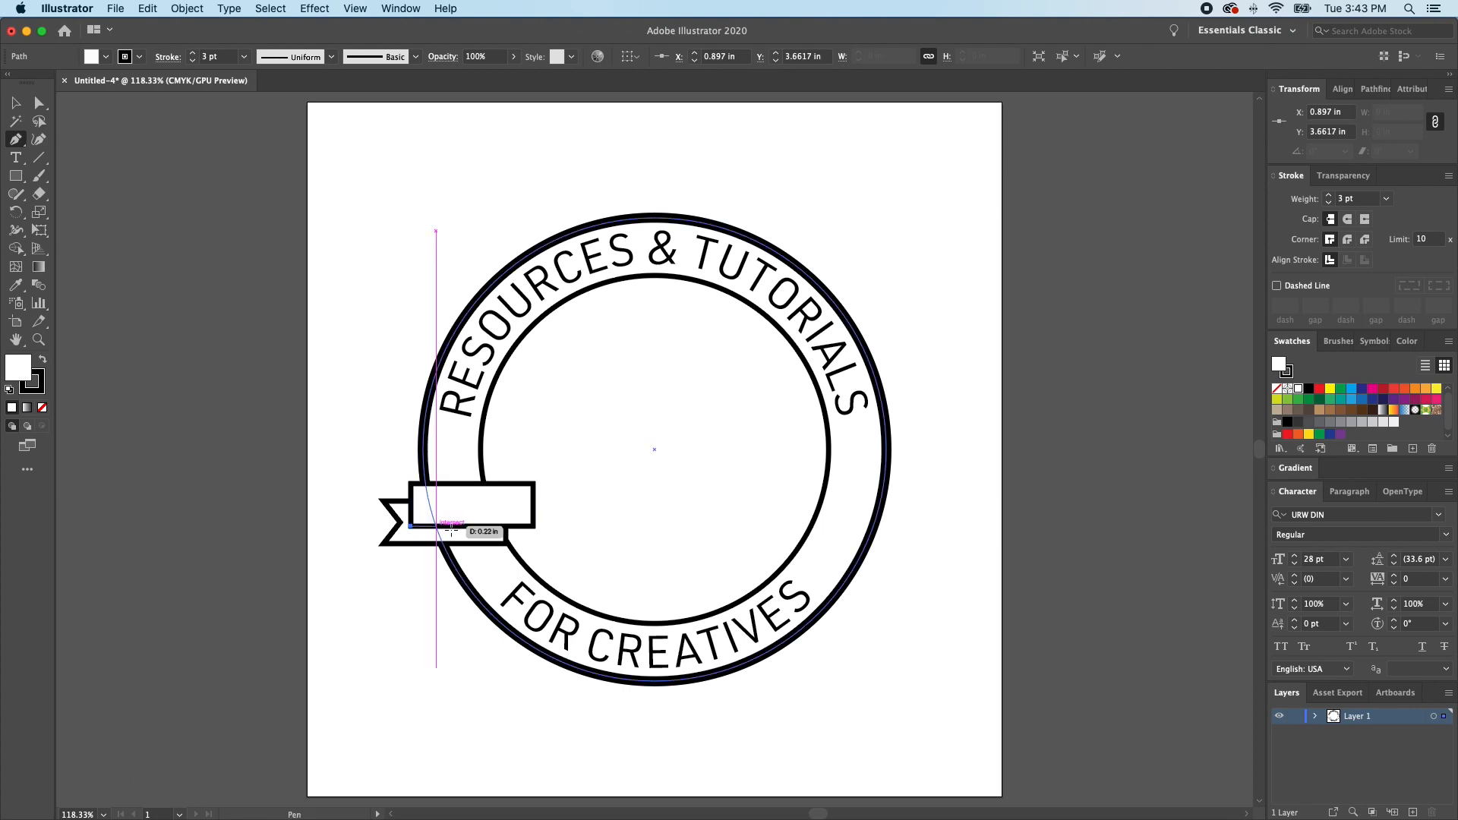
pyautogui.click(507, 544)
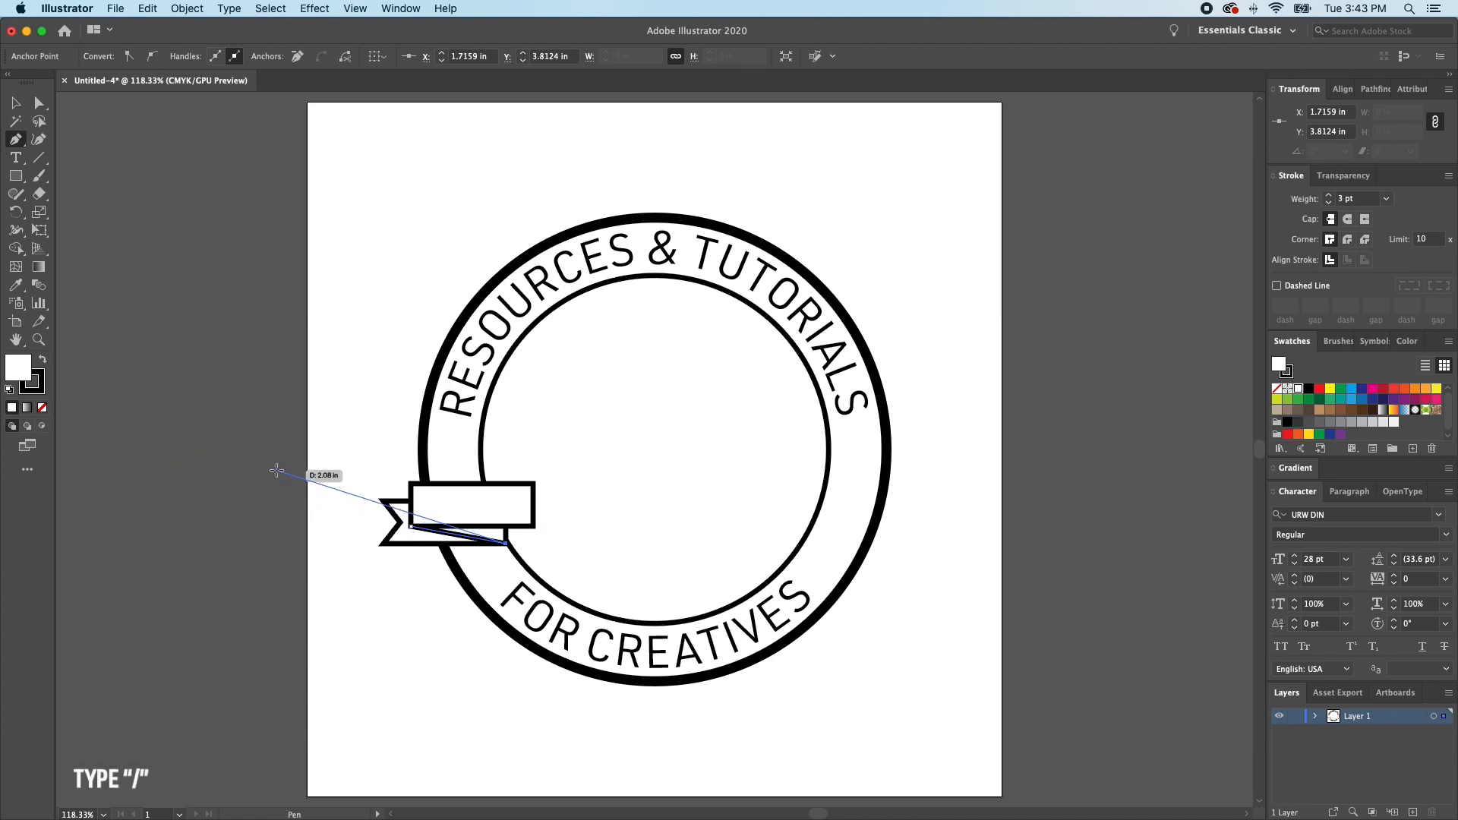
pyautogui.press('/')
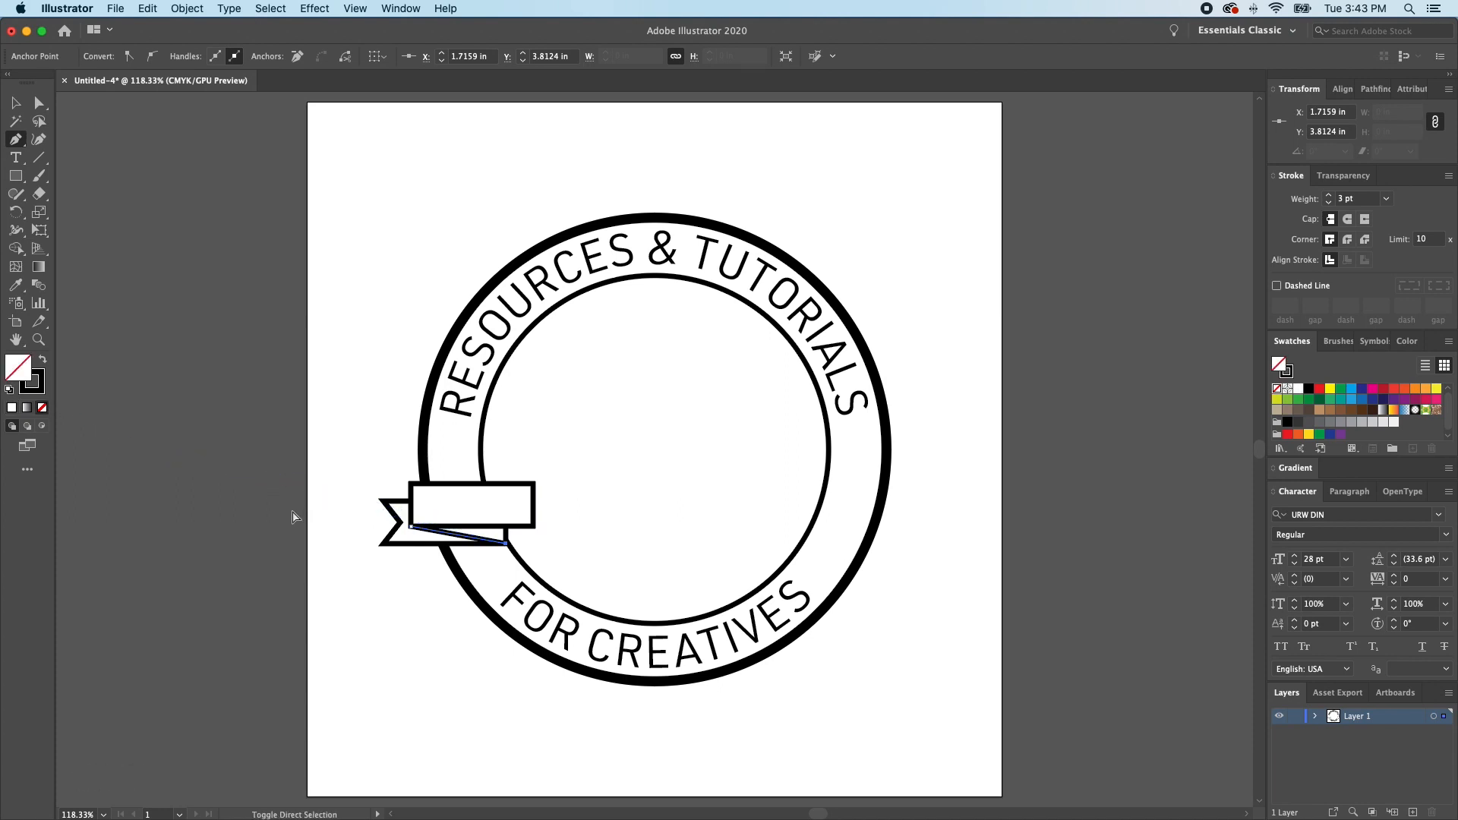
pyautogui.keyDown('super'); pyautogui.click(294, 515); pyautogui.keyUp('super')
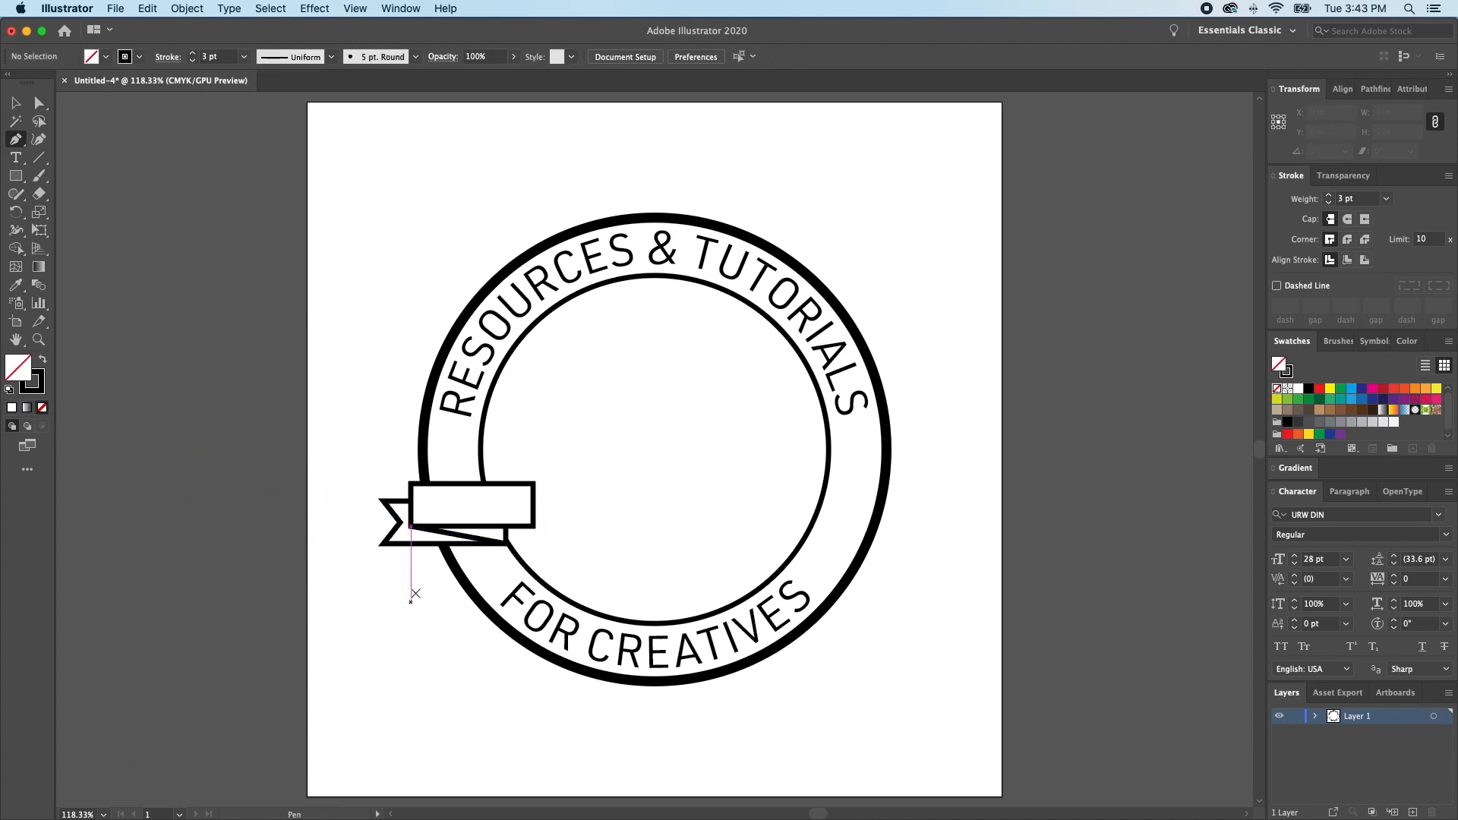
# - Add the text "EST." and position it inside the ribbon's front rectangle
pyautogui.press('t')
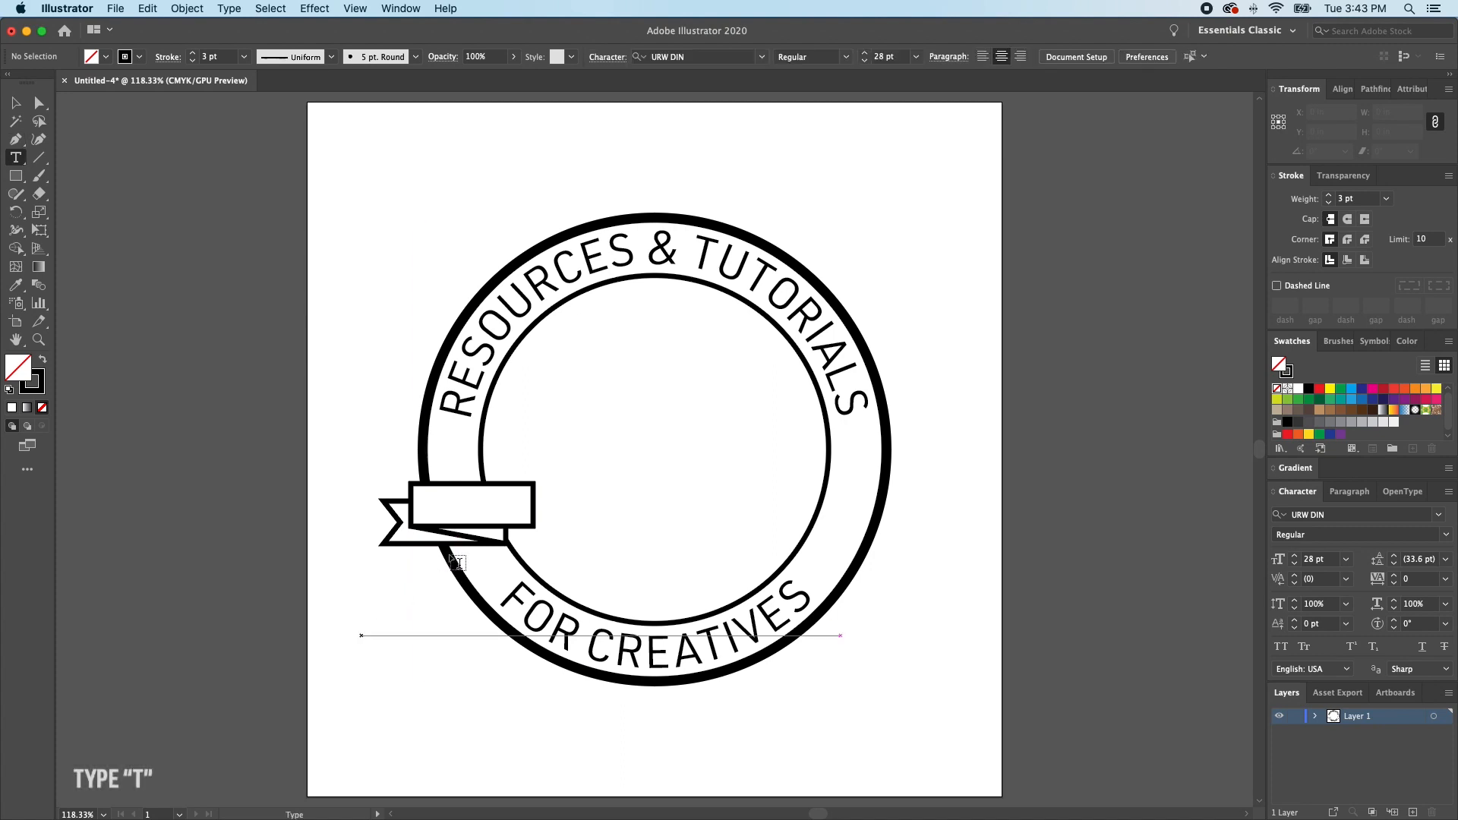
pyautogui.click(459, 507)
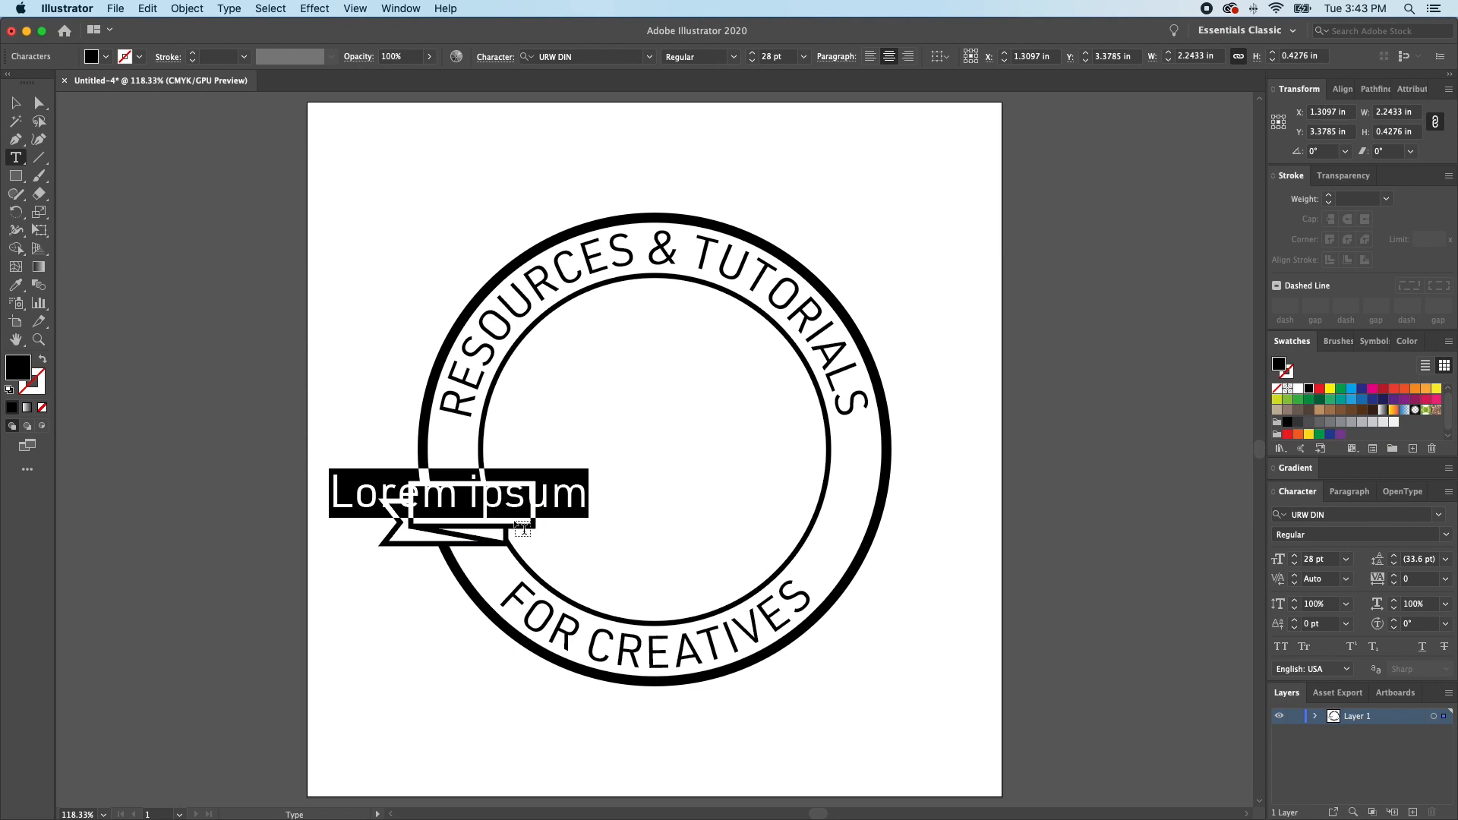
pyautogui.write('EST.')
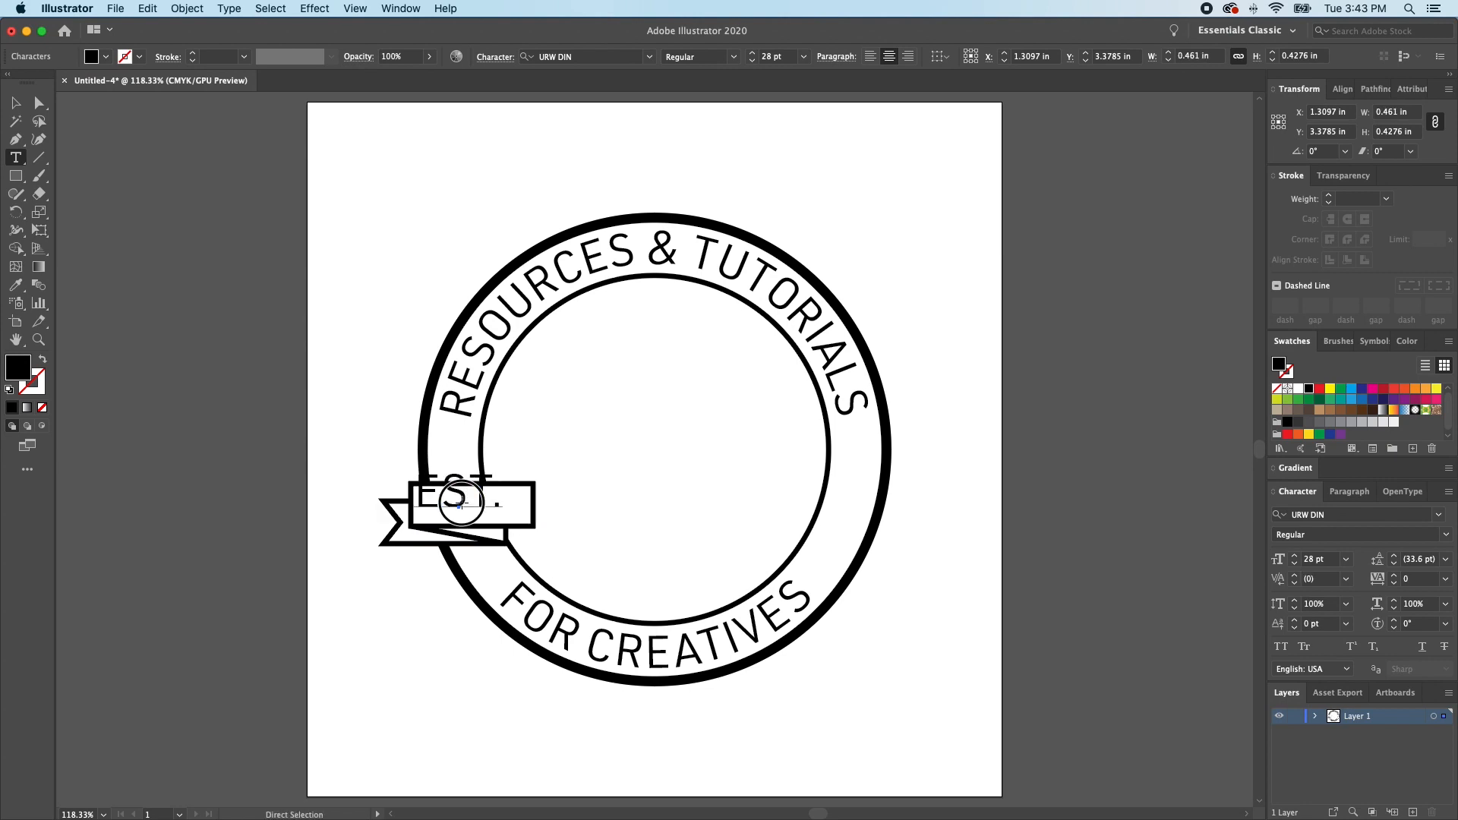
pyautogui.moveTo(459, 506)
pyautogui.mouseDown()
pyautogui.moveTo(468, 518)
pyautogui.moveTo(453, 514)
pyautogui.mouseUp()
pyautogui.press('Escape')
pyautogui.moveTo(459, 507); pyautogui.dragTo(454, 509)
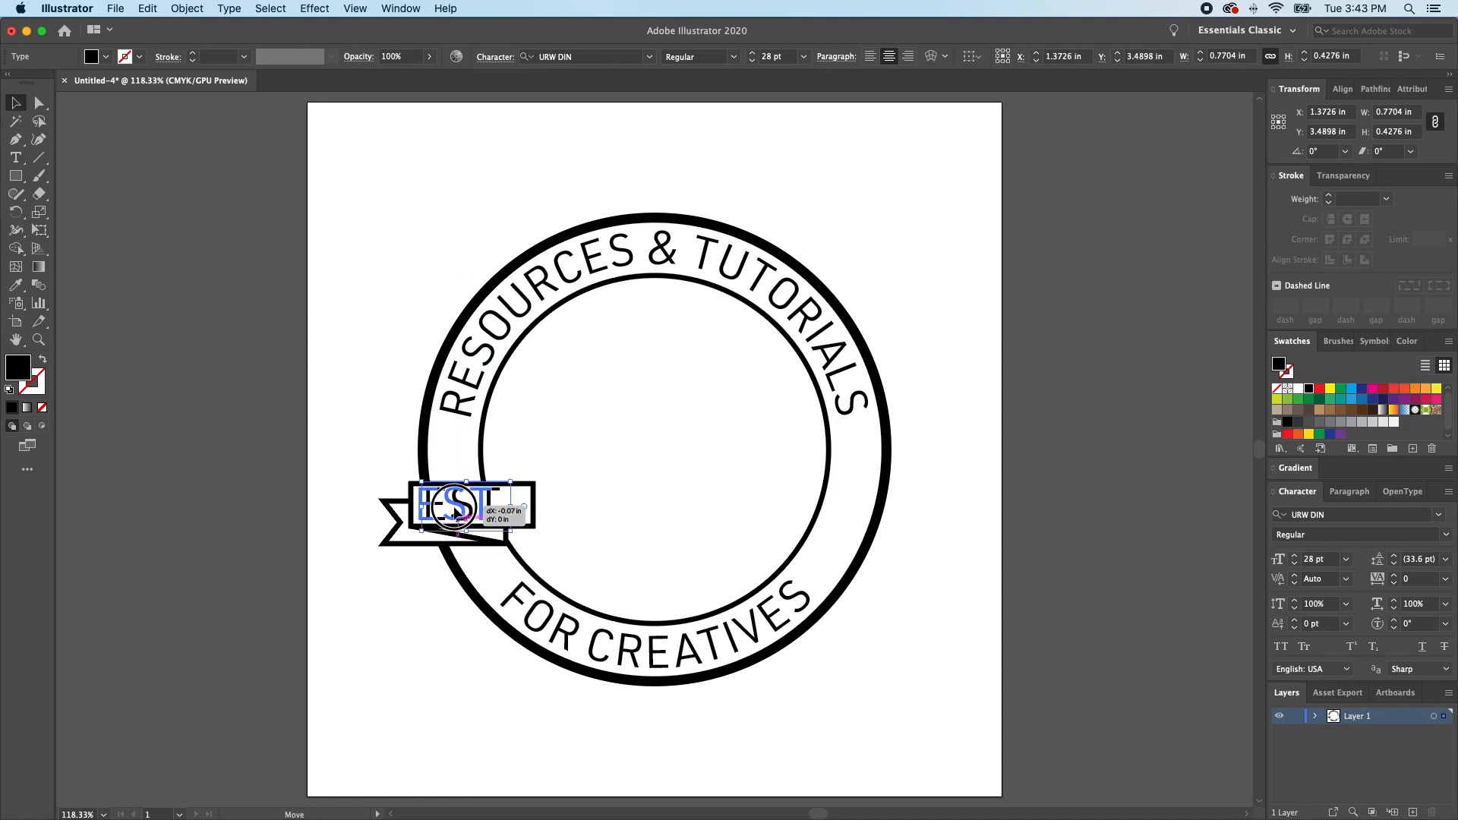
pyautogui.moveTo(455, 512); pyautogui.dragTo(460, 512)
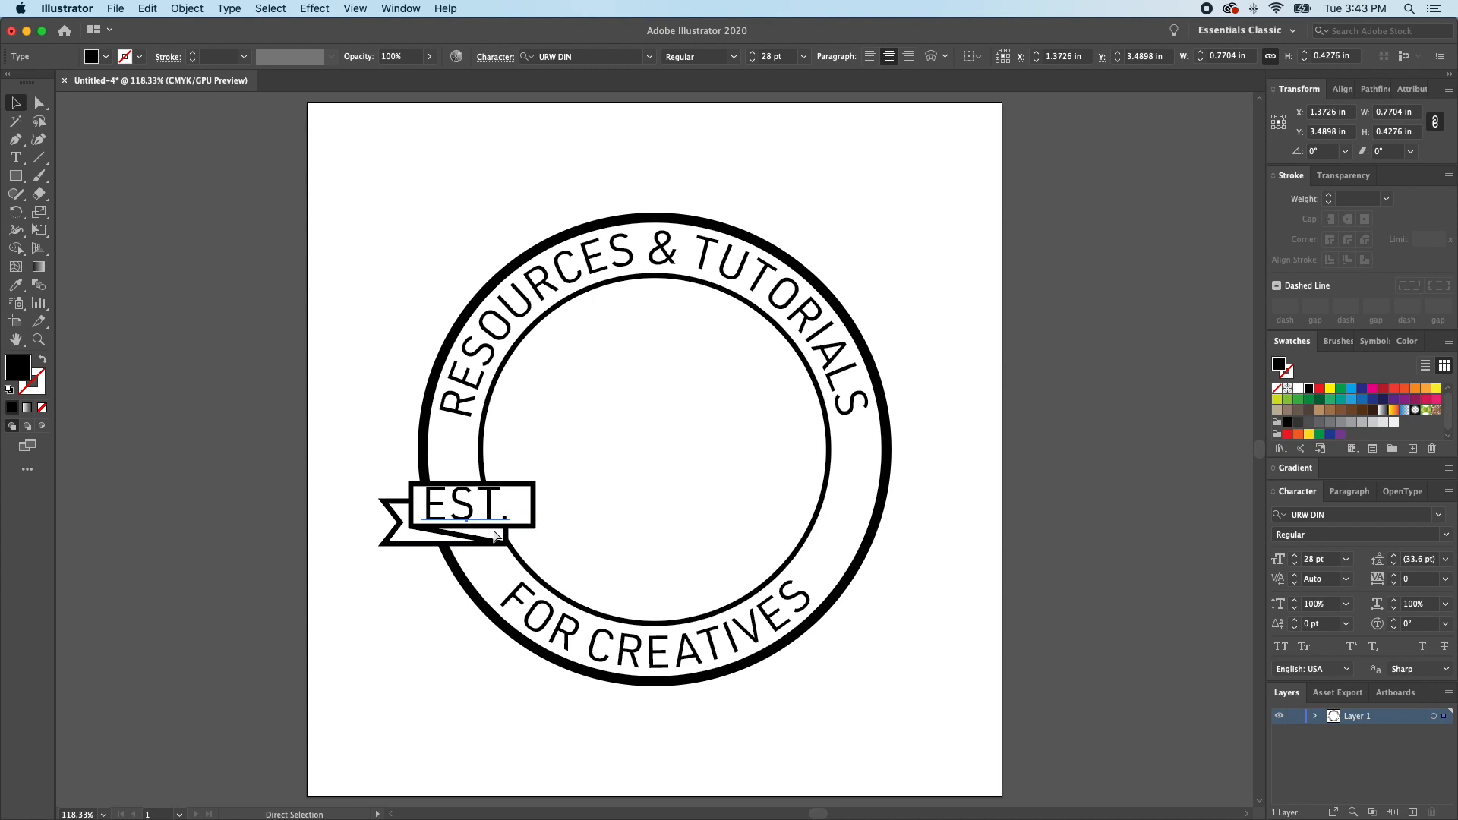
pyautogui.moveTo(486, 514); pyautogui.dragTo(482, 514)
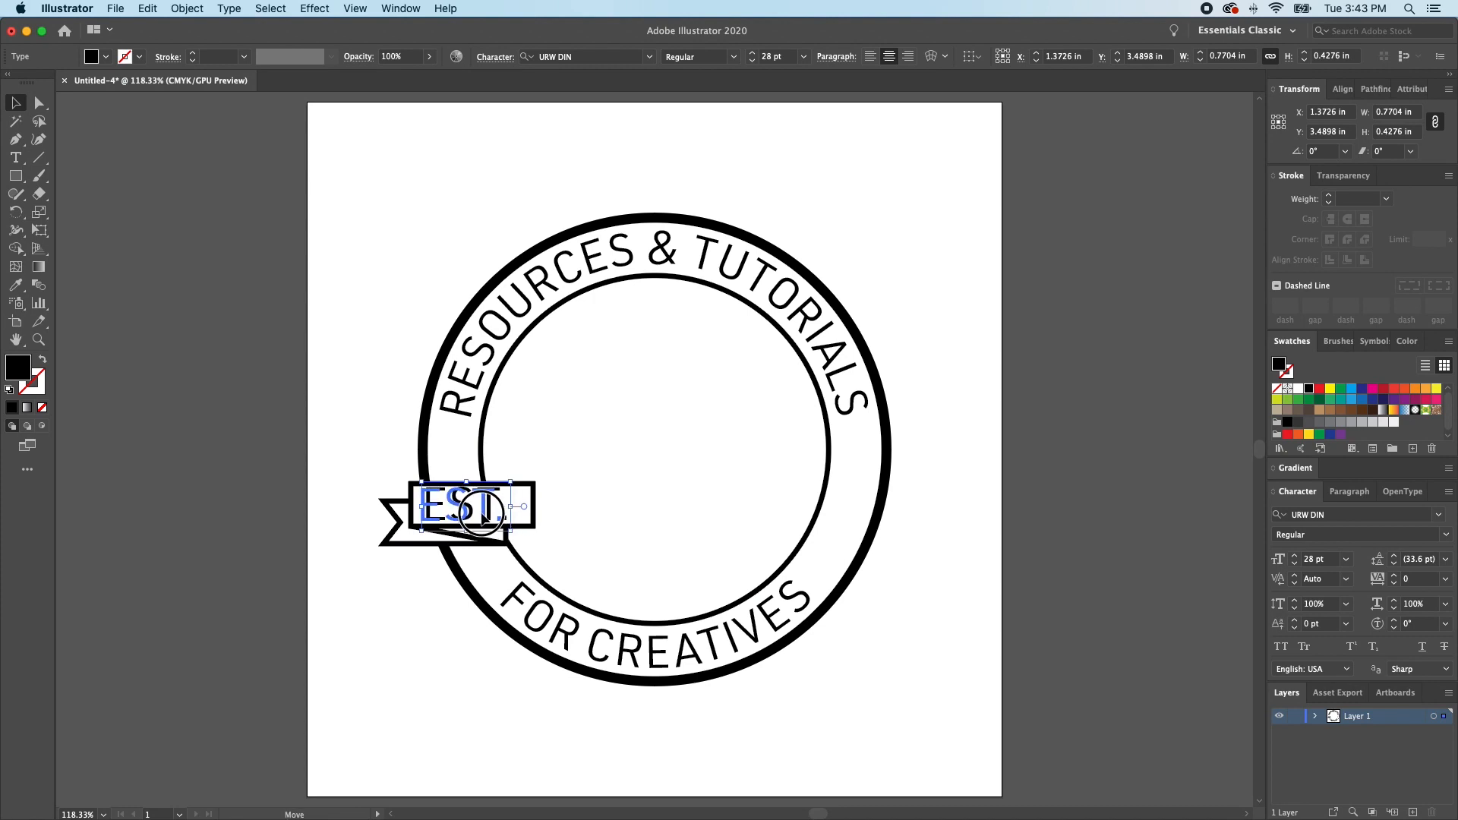
pyautogui.moveTo(482, 513); pyautogui.dragTo(483, 515)
# - Set the EST. text to 25 pt and the Bold style
pyautogui.click(1294, 563)
pyautogui.click(1294, 563)
pyautogui.click(1294, 563)
pyautogui.click(1449, 539)
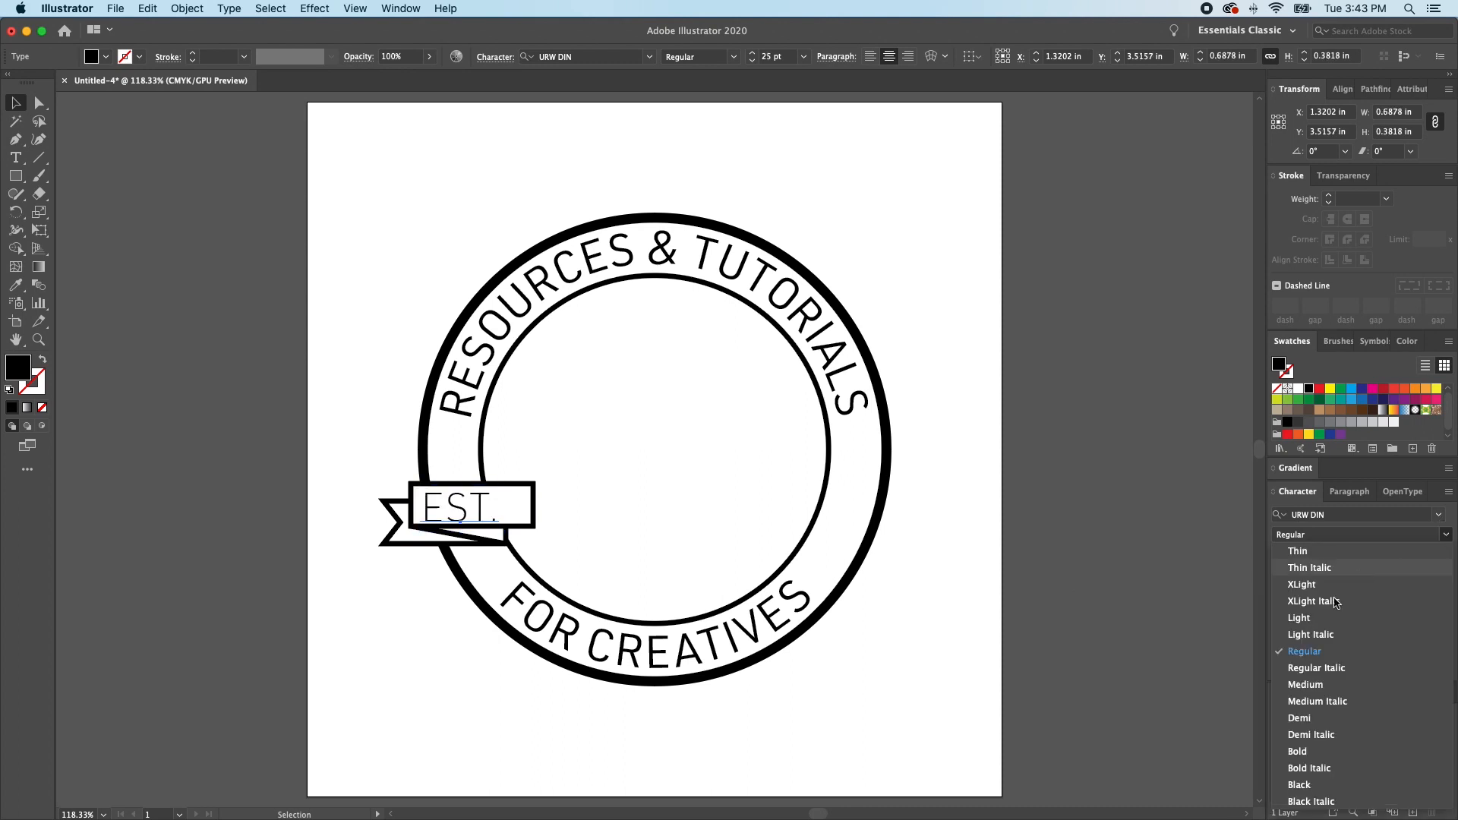
pyautogui.click(1299, 751)
# - Move the EST. text slightly up within the front rectangle and toggle Smart Guides
pyautogui.moveTo(483, 514); pyautogui.dragTo(485, 513)
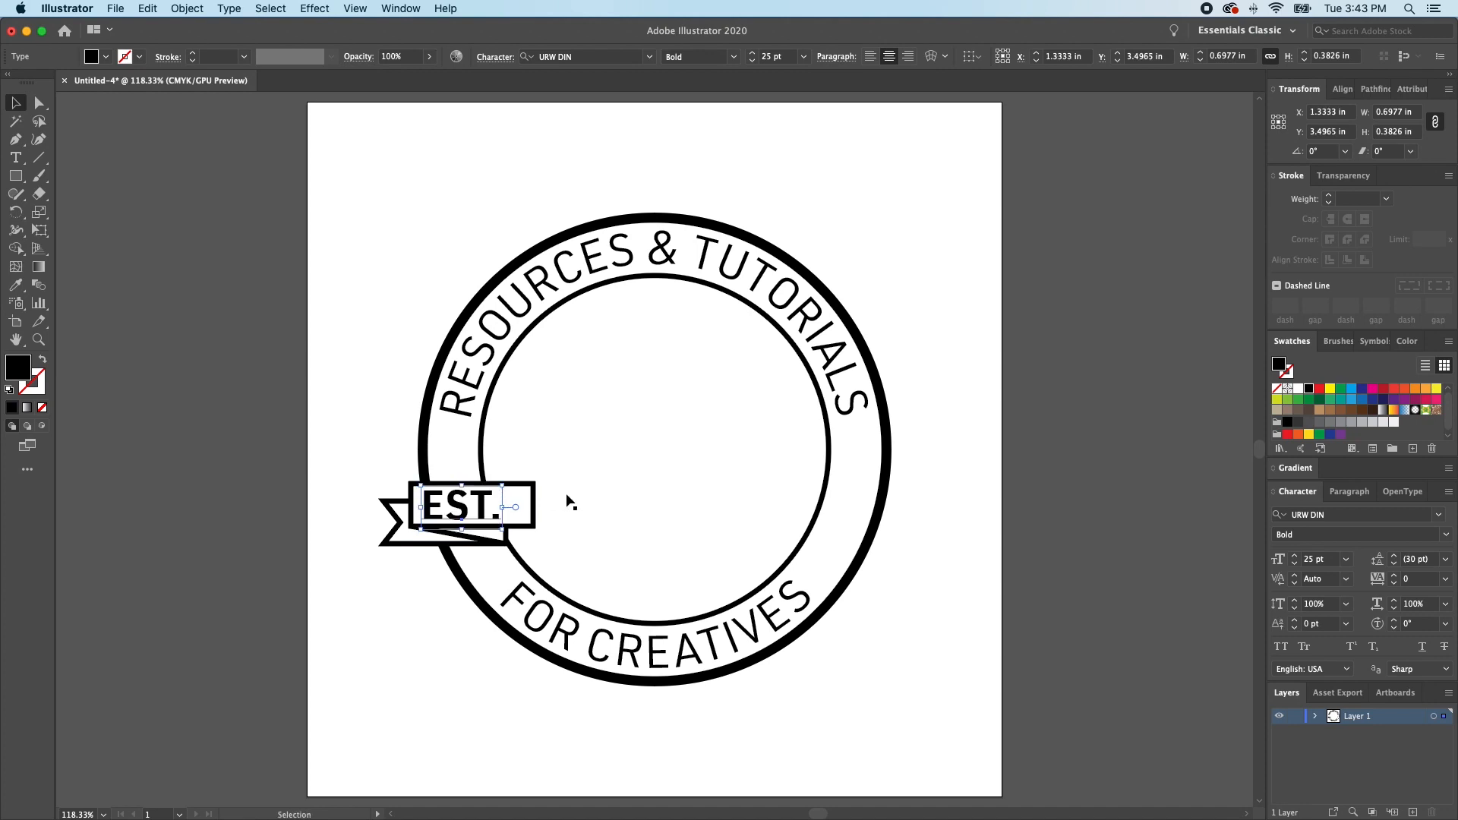
pyautogui.press('super+shift+a')
pyautogui.click(472, 515)
pyautogui.press('super+u')
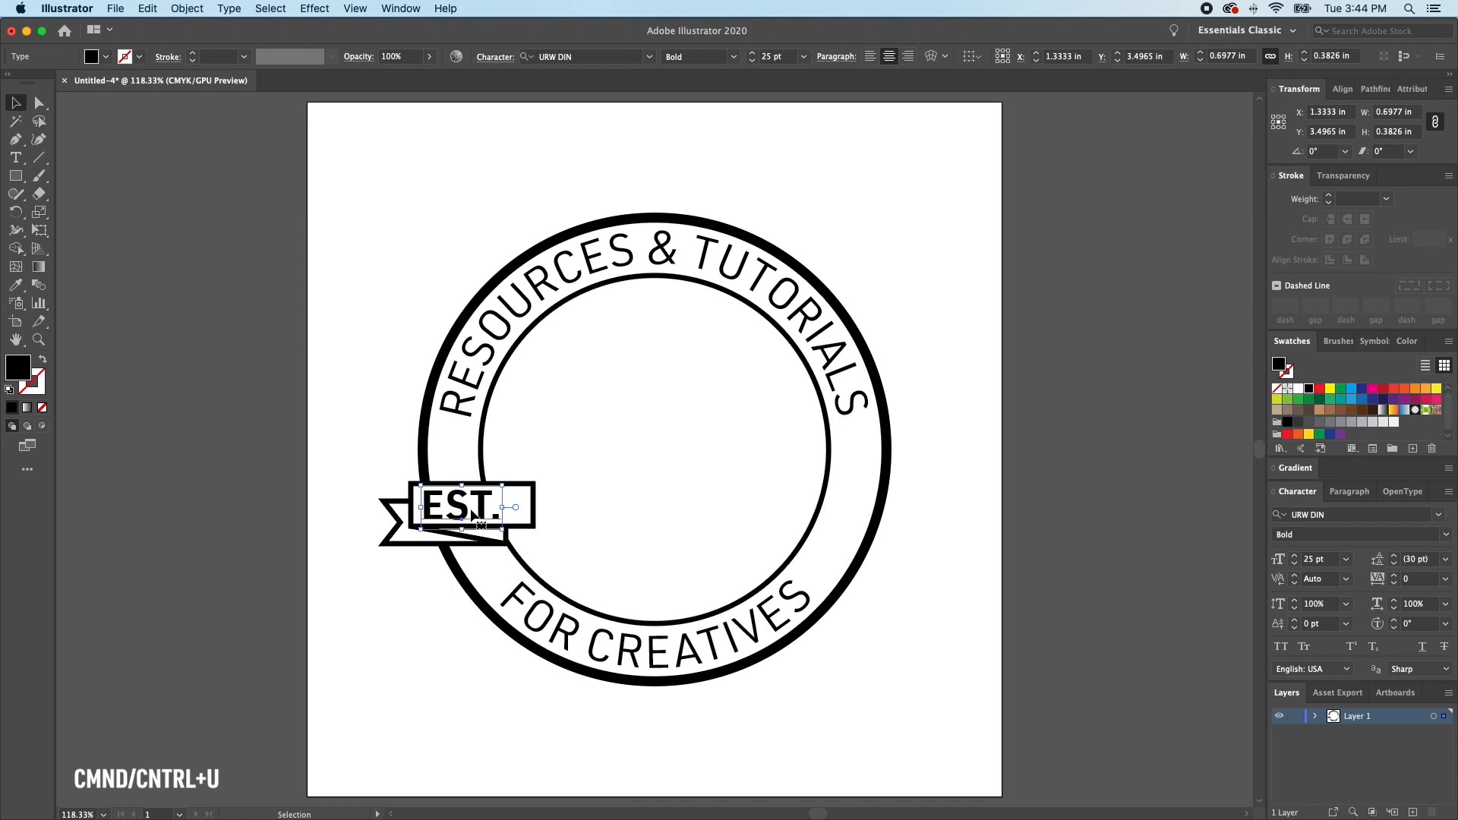
pyautogui.press('super+shift+a')
# - Select the EST. text, both ribbon rectangles and the fold line, and group them
pyautogui.click(490, 523)
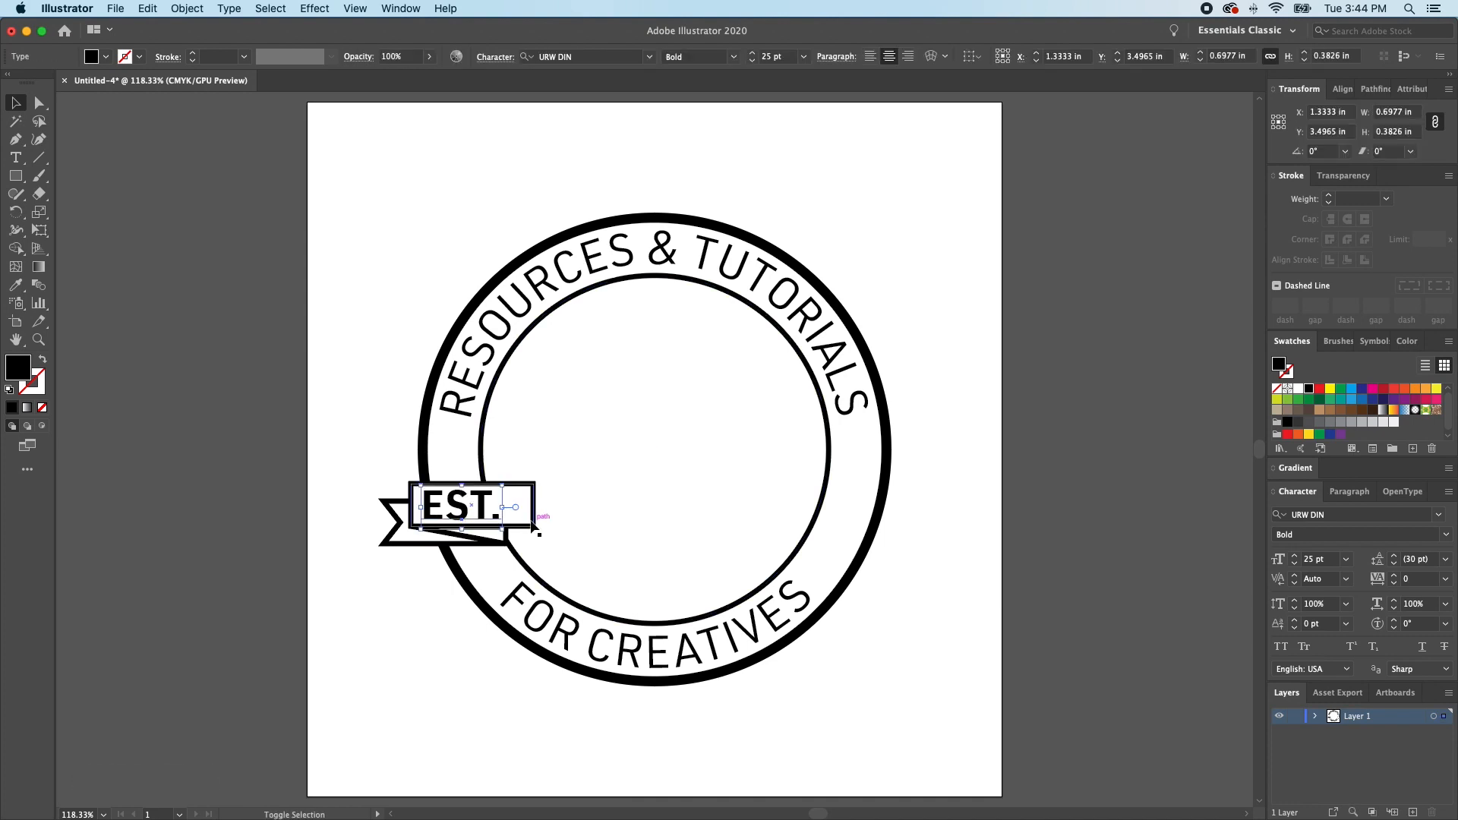
pyautogui.keyDown('shift'); pyautogui.click(535, 505); pyautogui.keyUp('shift')
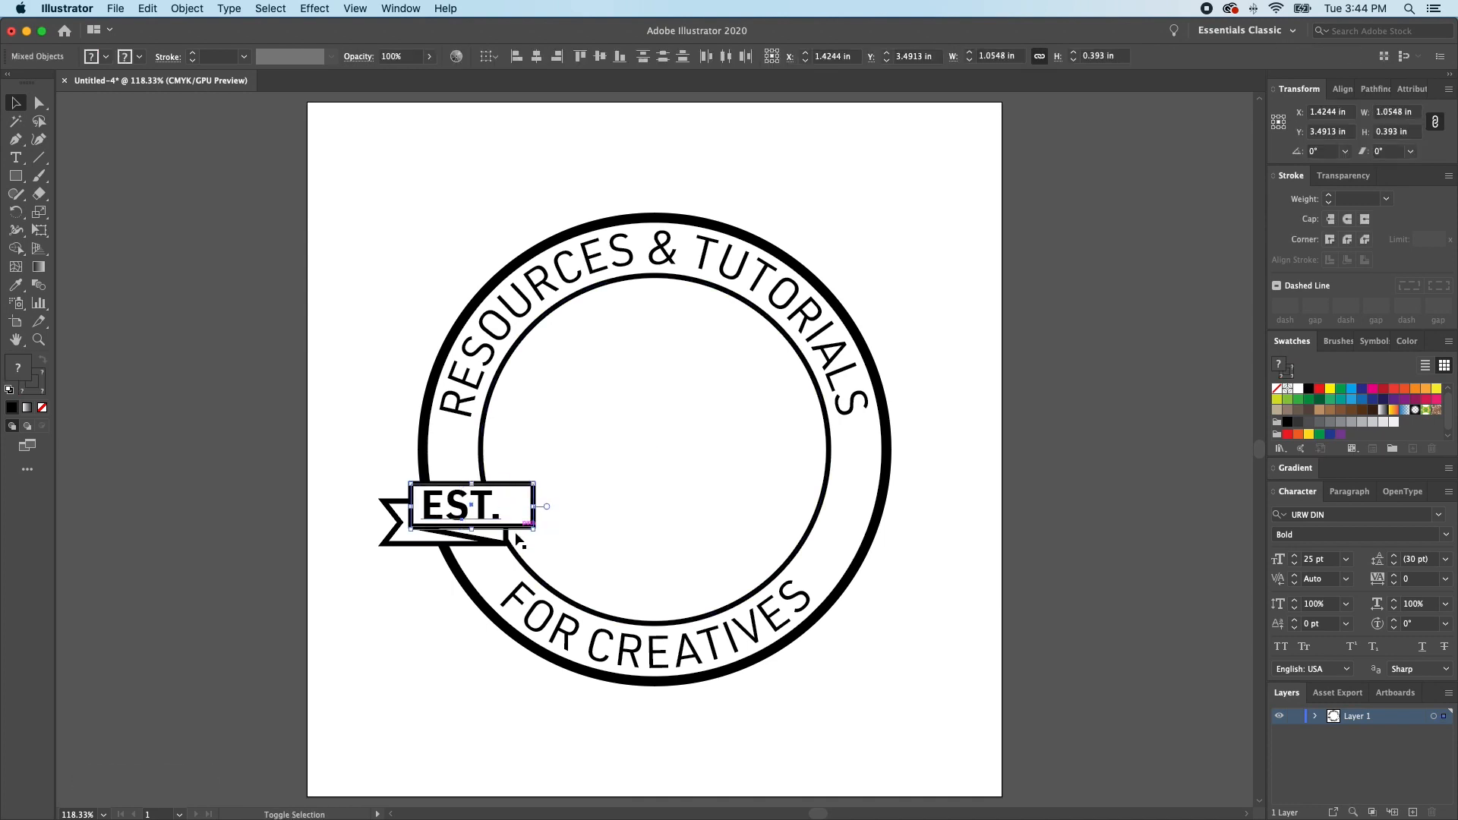
pyautogui.keyDown('shift'); pyautogui.click(439, 541); pyautogui.keyUp('shift')
pyautogui.keyDown('shift'); pyautogui.click(388, 545); pyautogui.keyUp('shift')
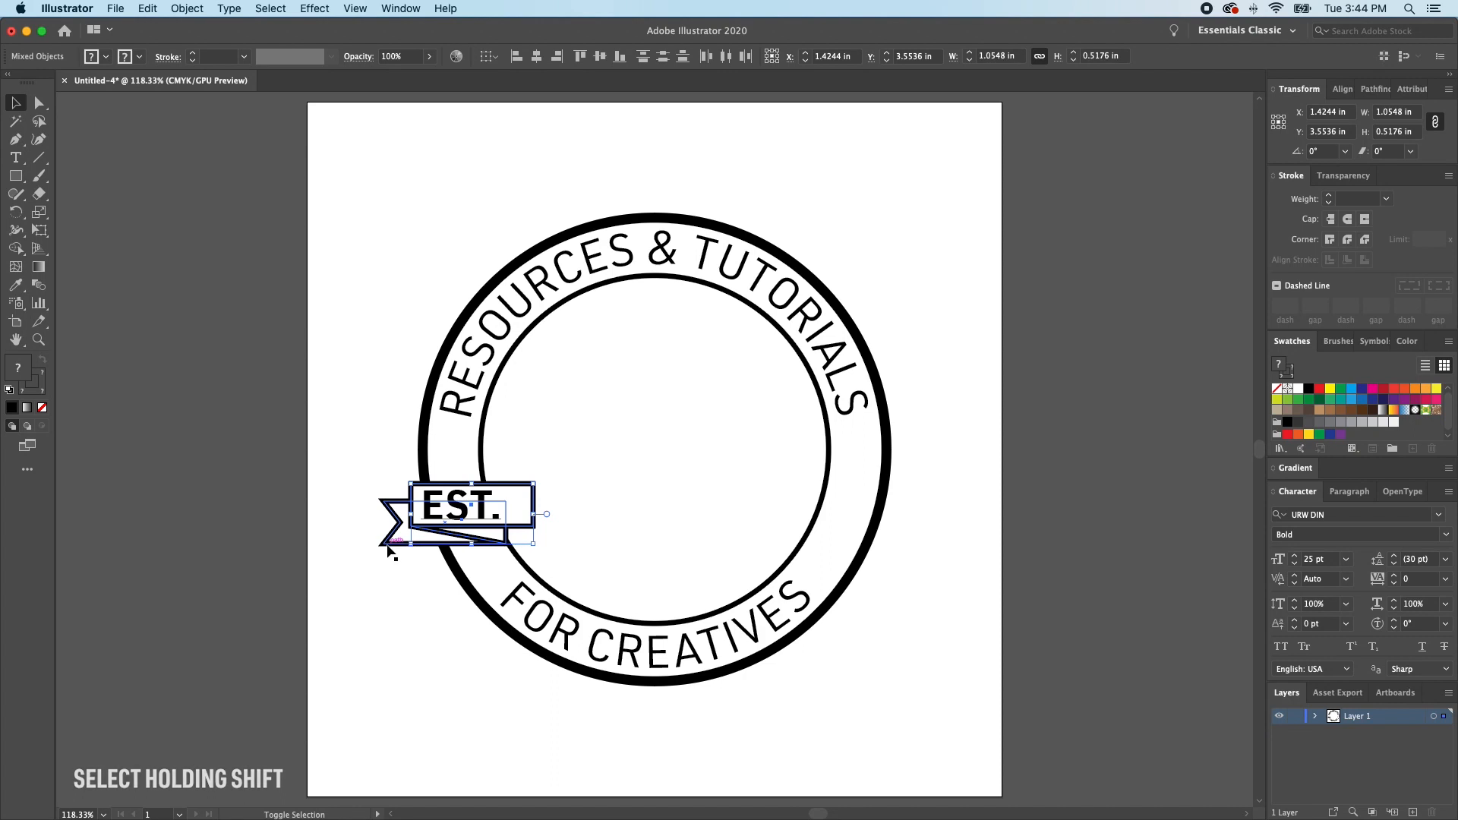
pyautogui.press('super+g')
pyautogui.press('v')
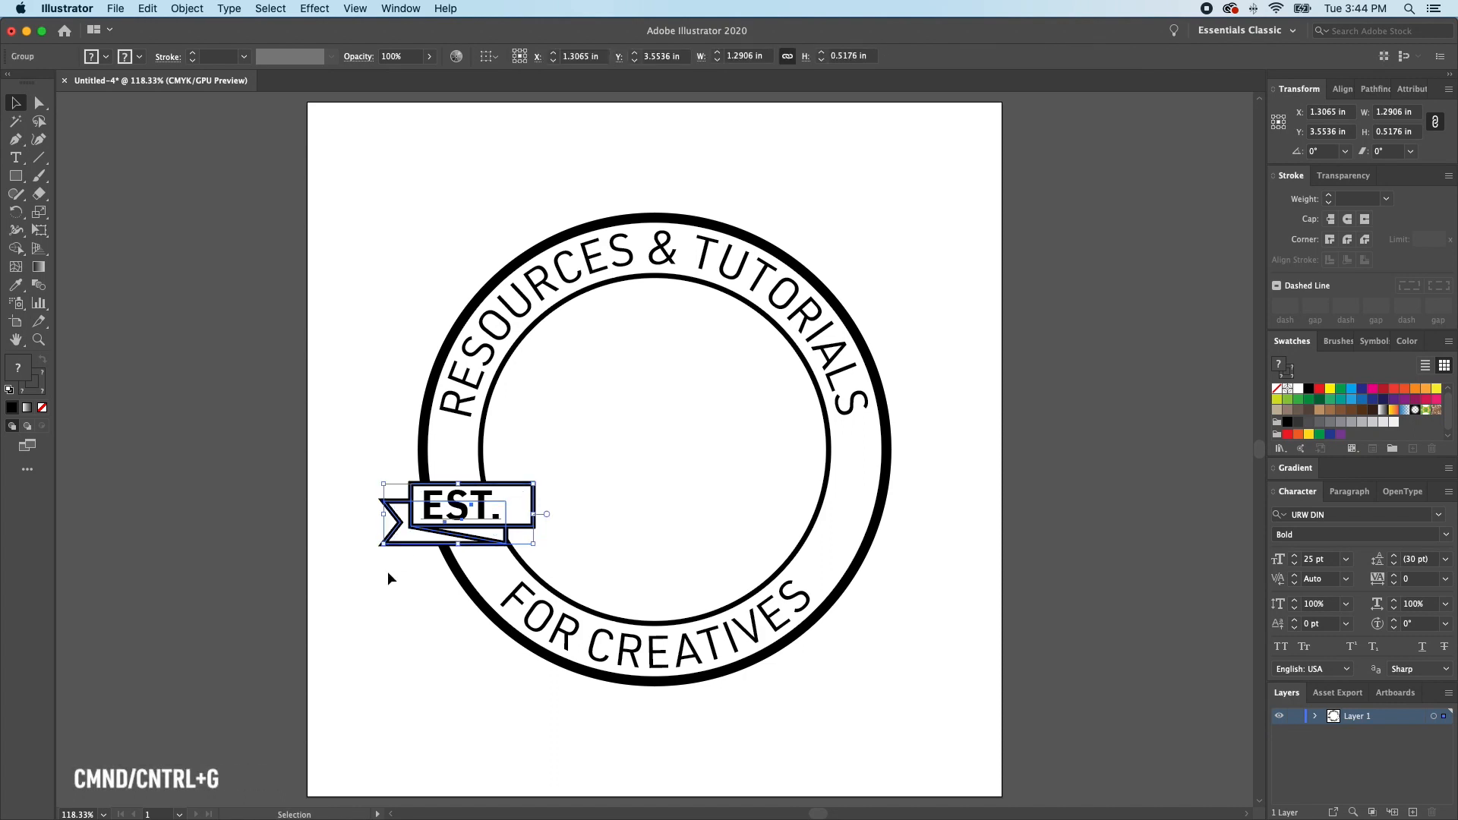
# - In Outline view, reflect a copy of the ribbon group across the vertical axis through the artboard center, and return to Preview
pyautogui.press('a')
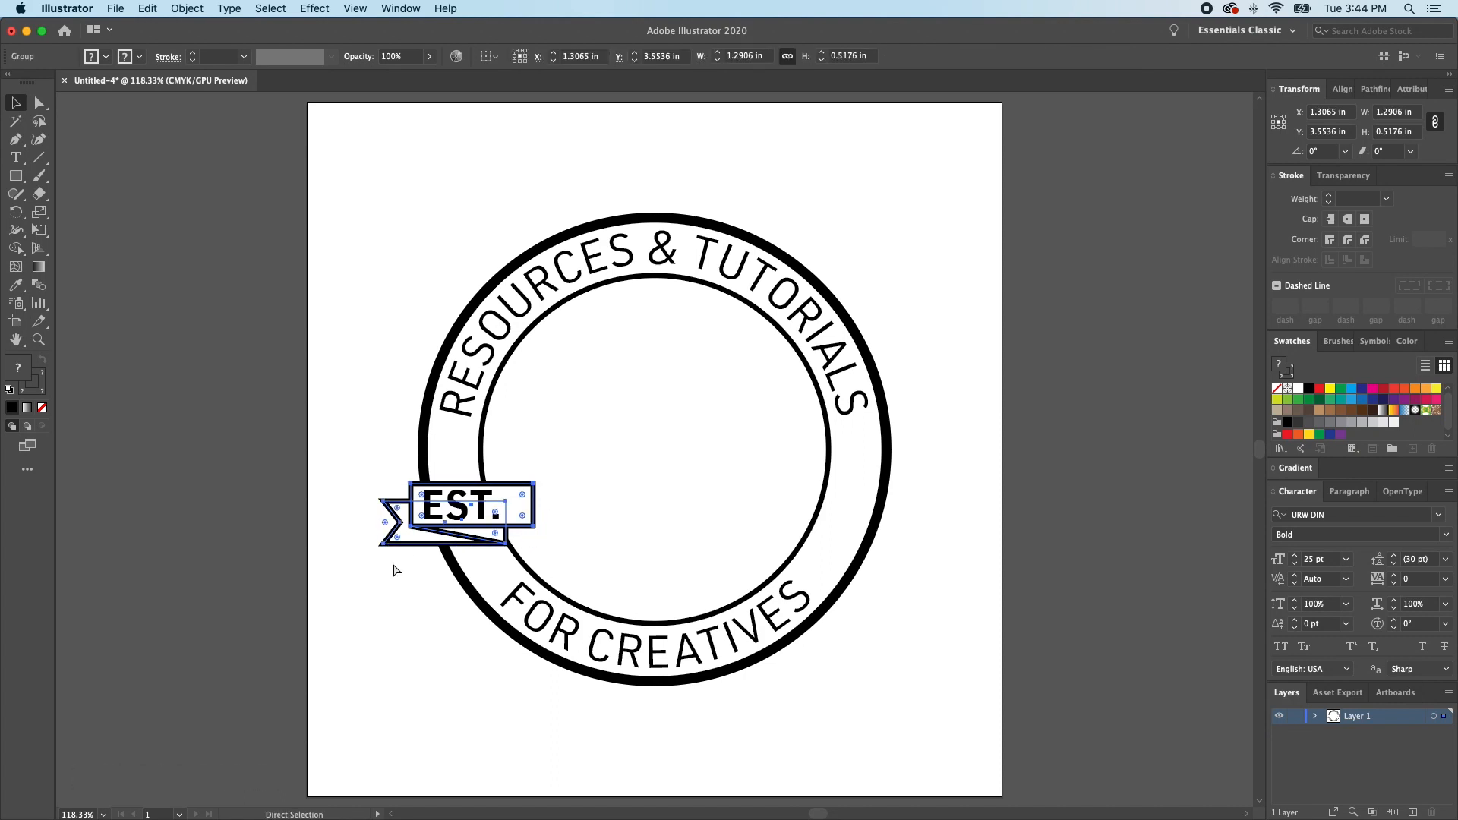
pyautogui.press('super+y')
pyautogui.press('v')
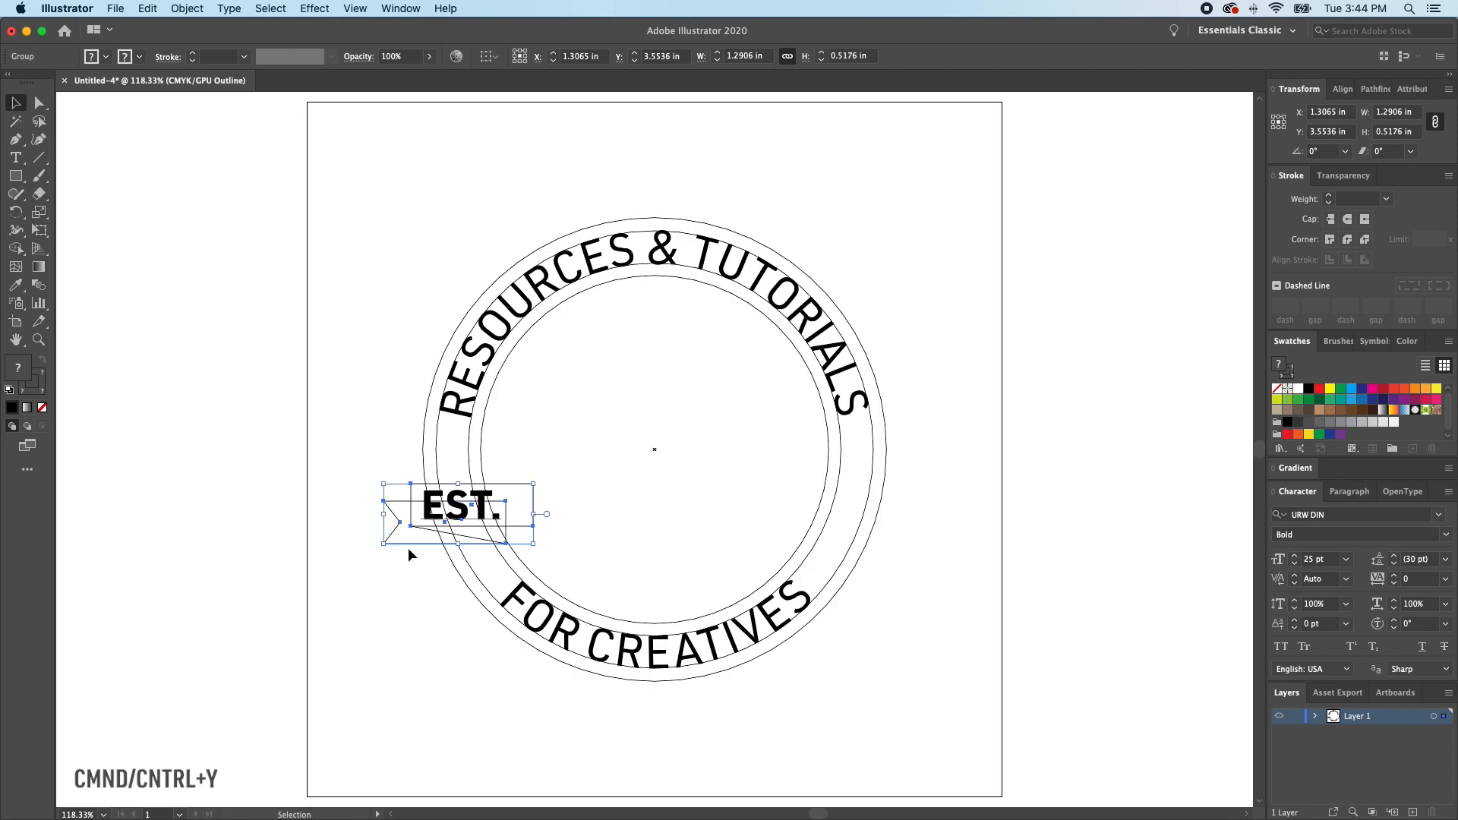
pyautogui.press('o')
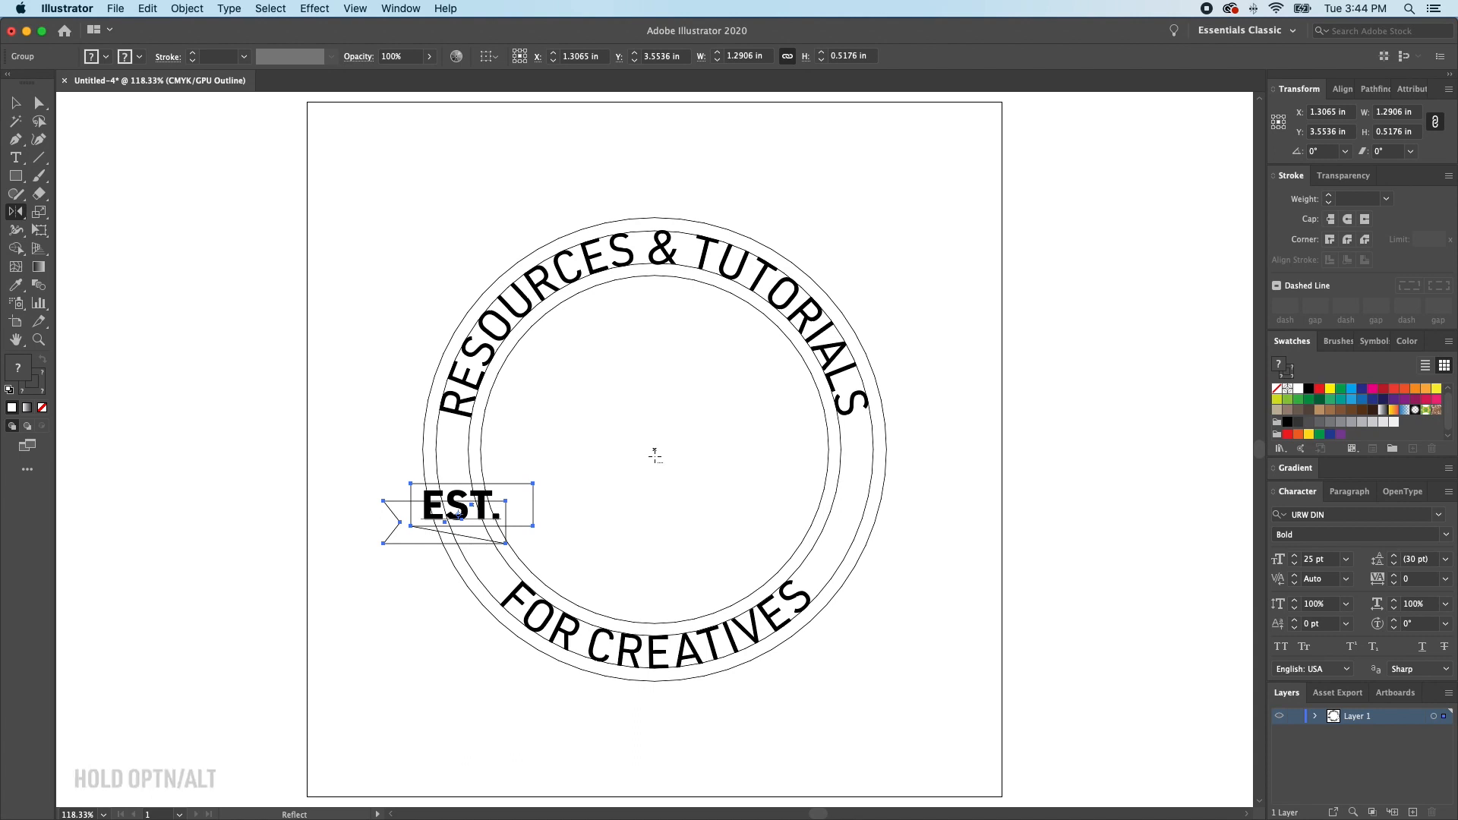
pyautogui.keyDown('alt'); pyautogui.click(655, 454); pyautogui.keyUp('alt')
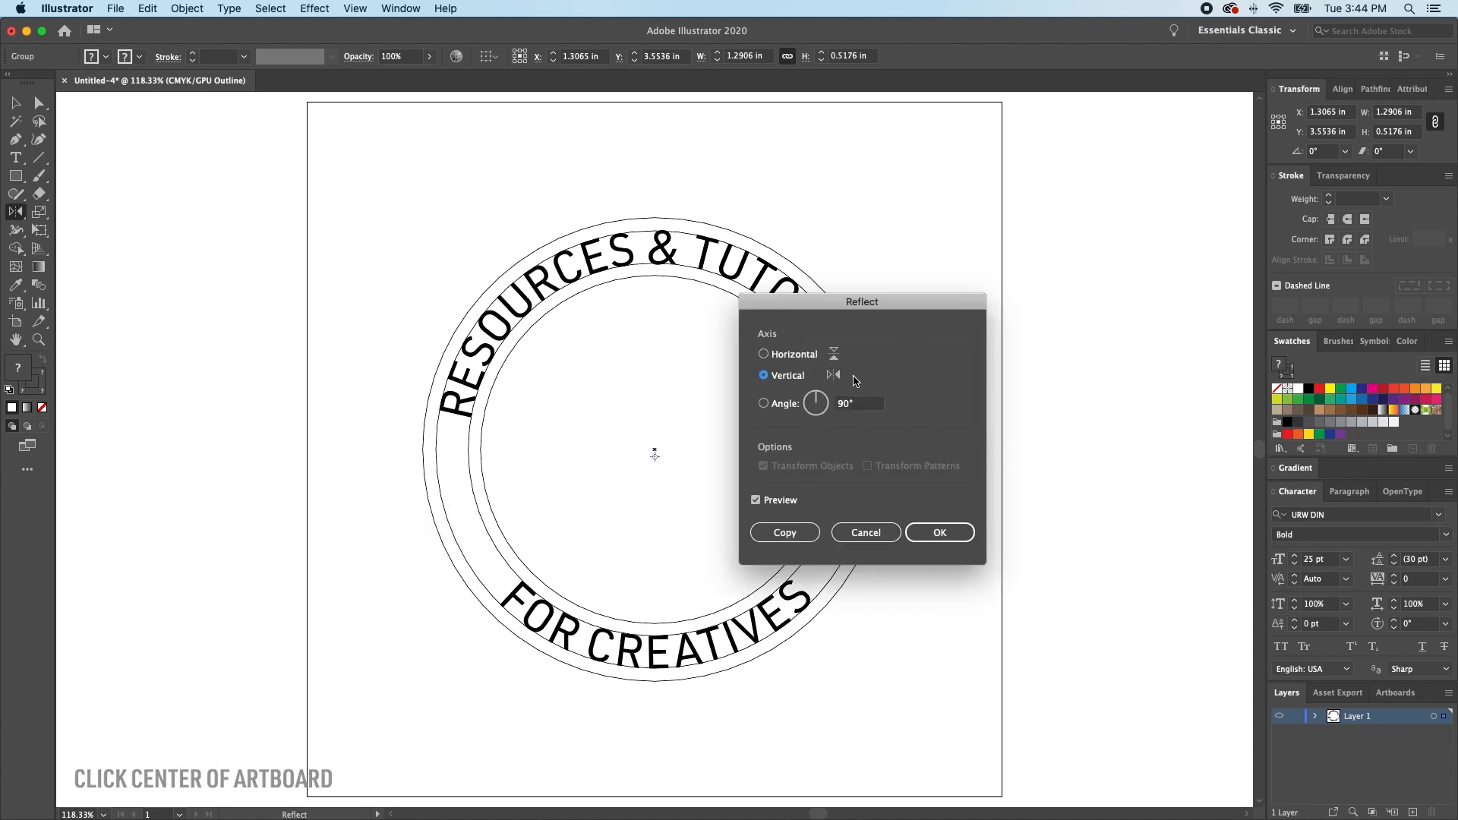
pyautogui.click(794, 534)
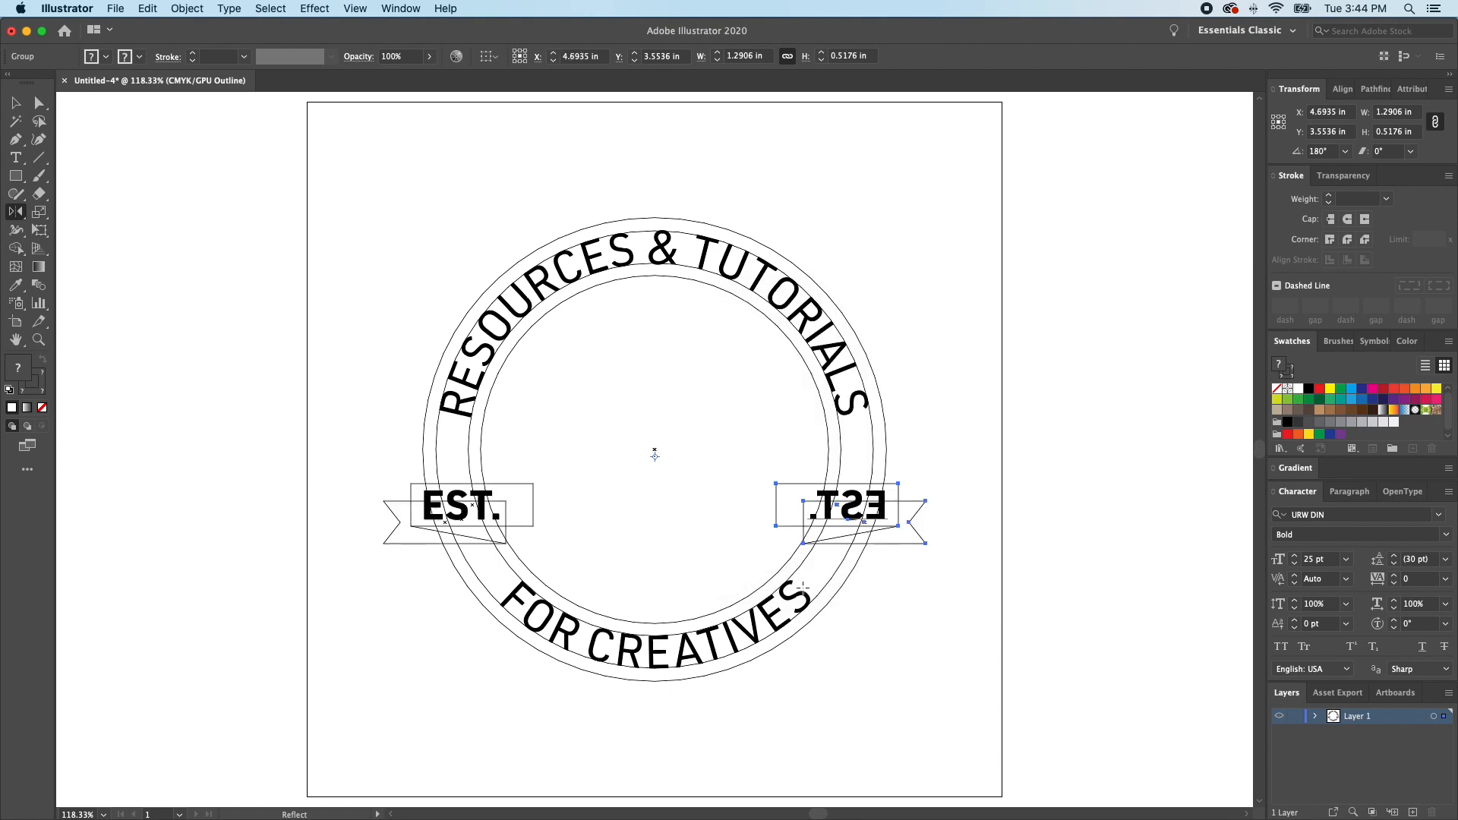
pyautogui.press('a')
pyautogui.press('super+y')
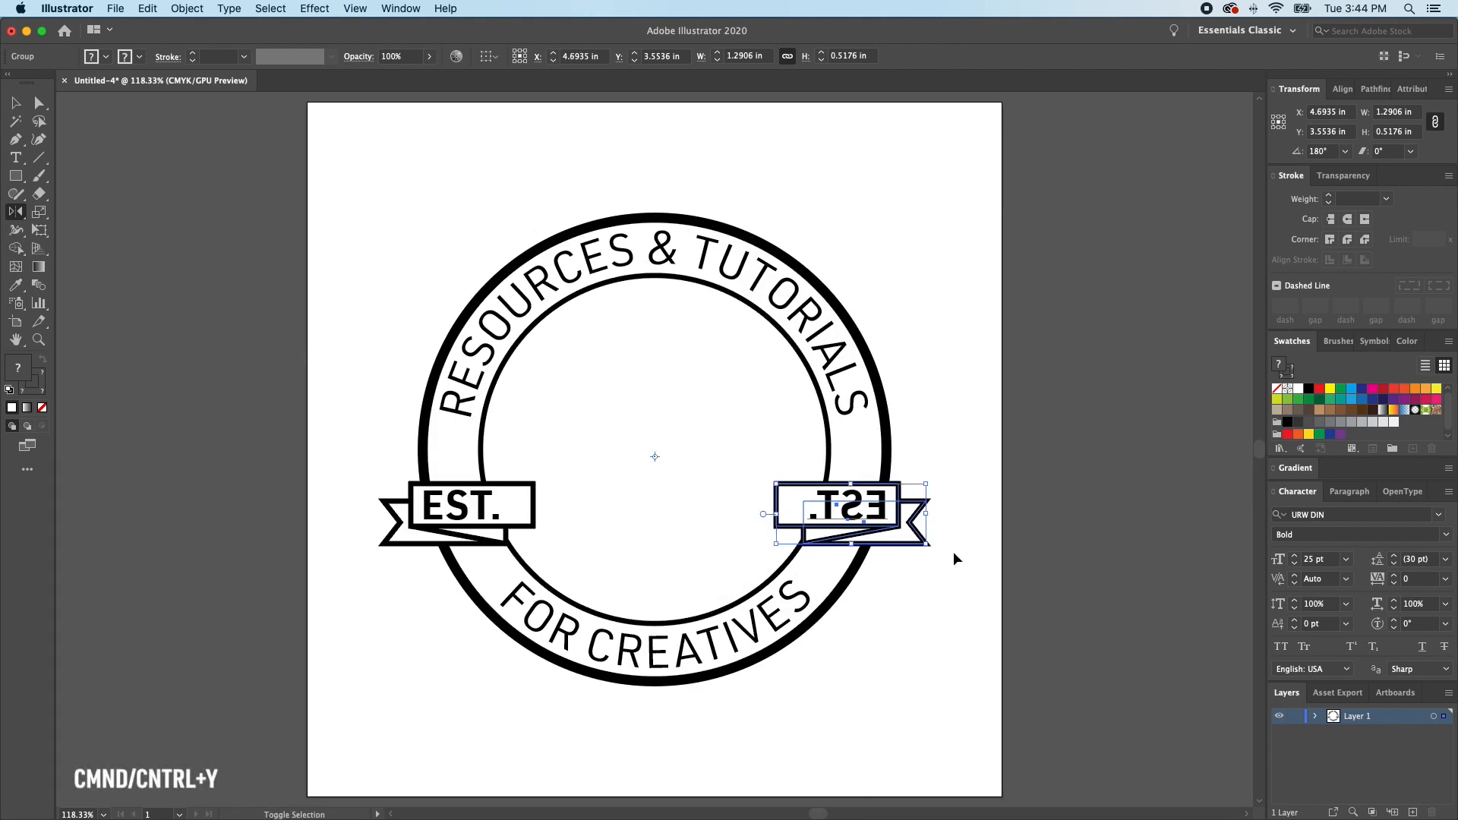
# - Select only the mirrored EST. text in the copied ribbon and reflect it across the vertical axis so it reads correctly
pyautogui.click(957, 548)
pyautogui.click(866, 521)
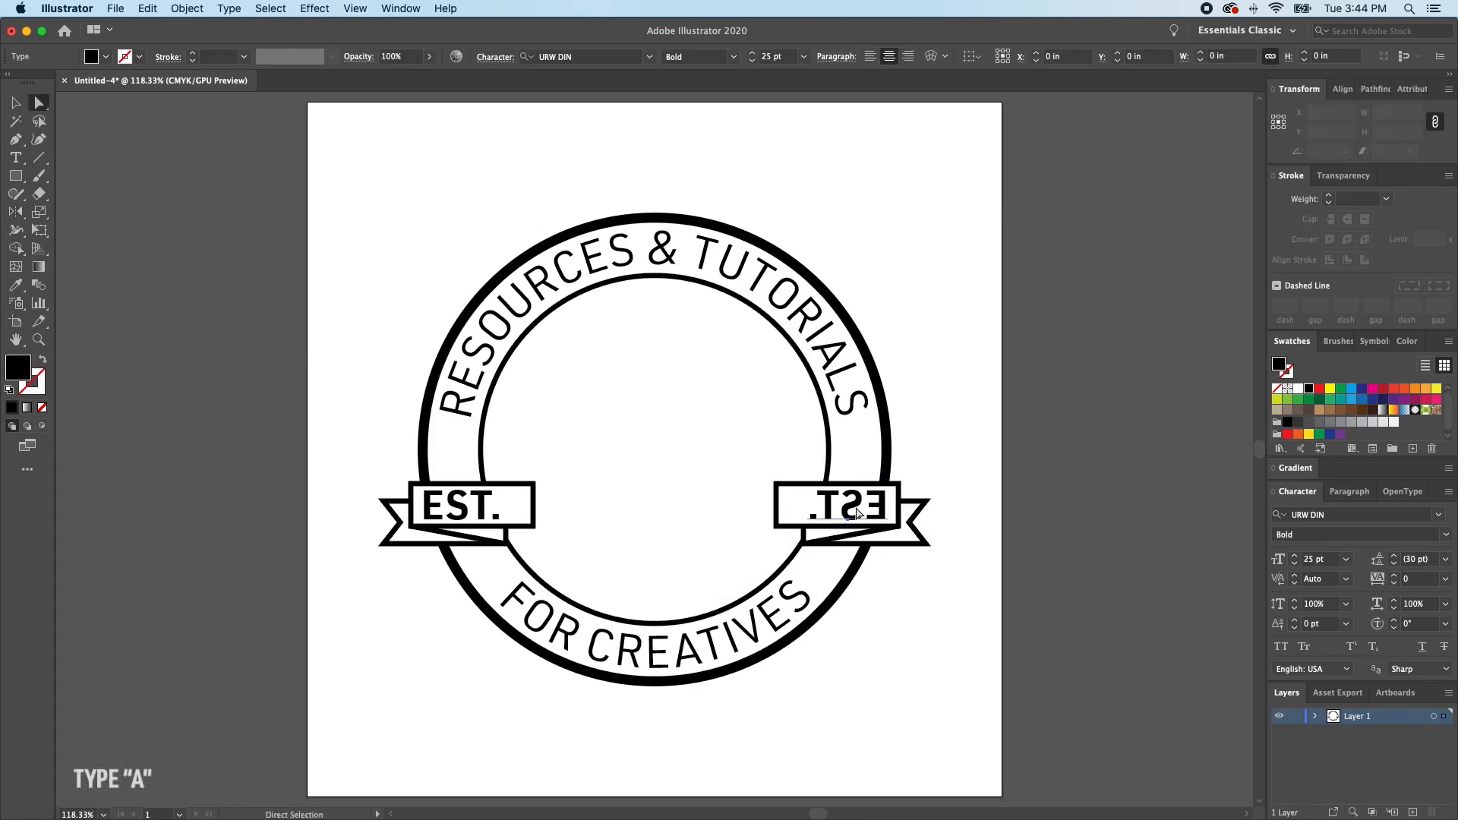
pyautogui.press('o')
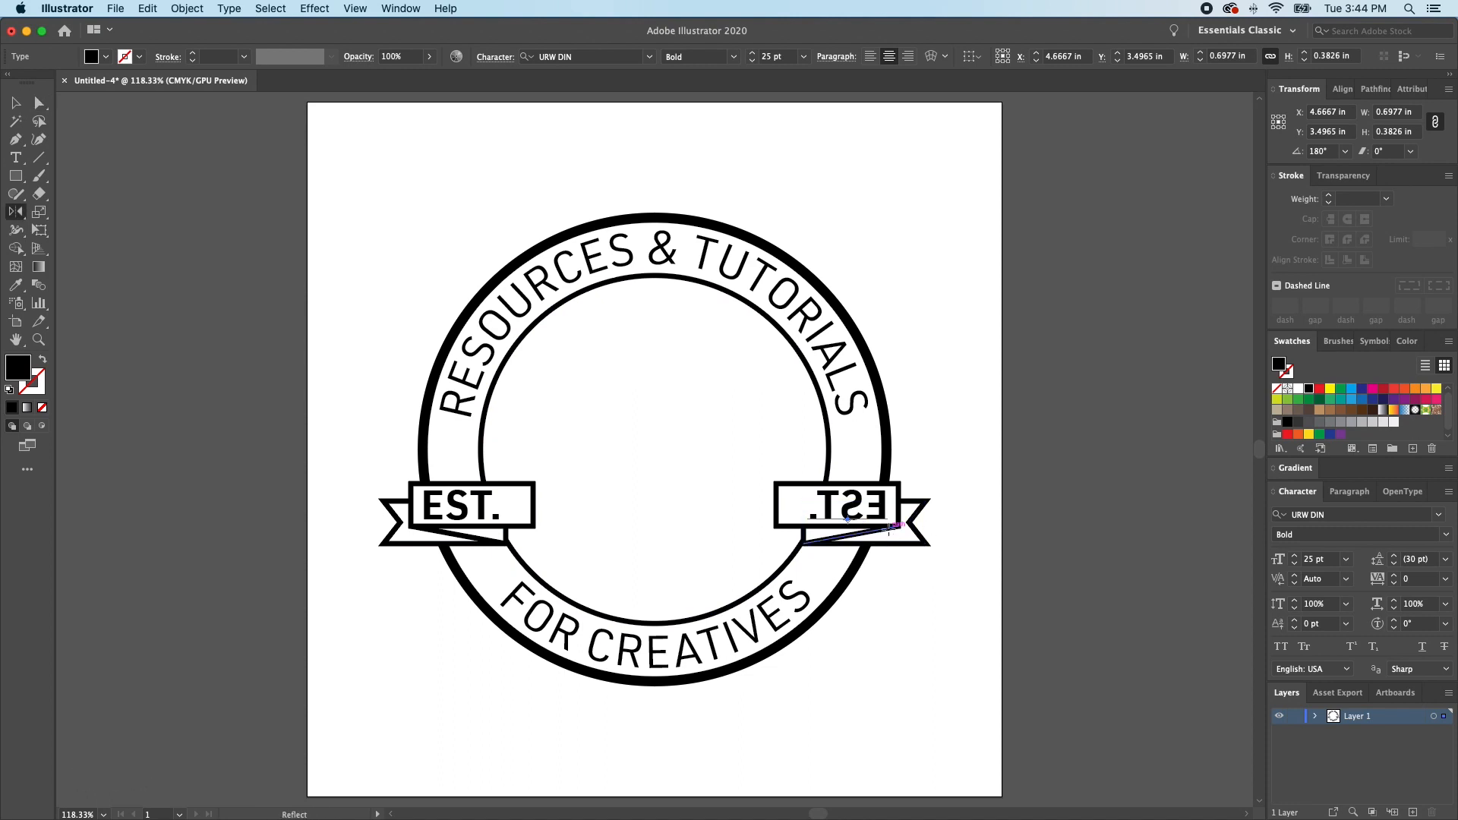
pyautogui.keyDown('alt'); pyautogui.click(888, 530); pyautogui.keyUp('alt')
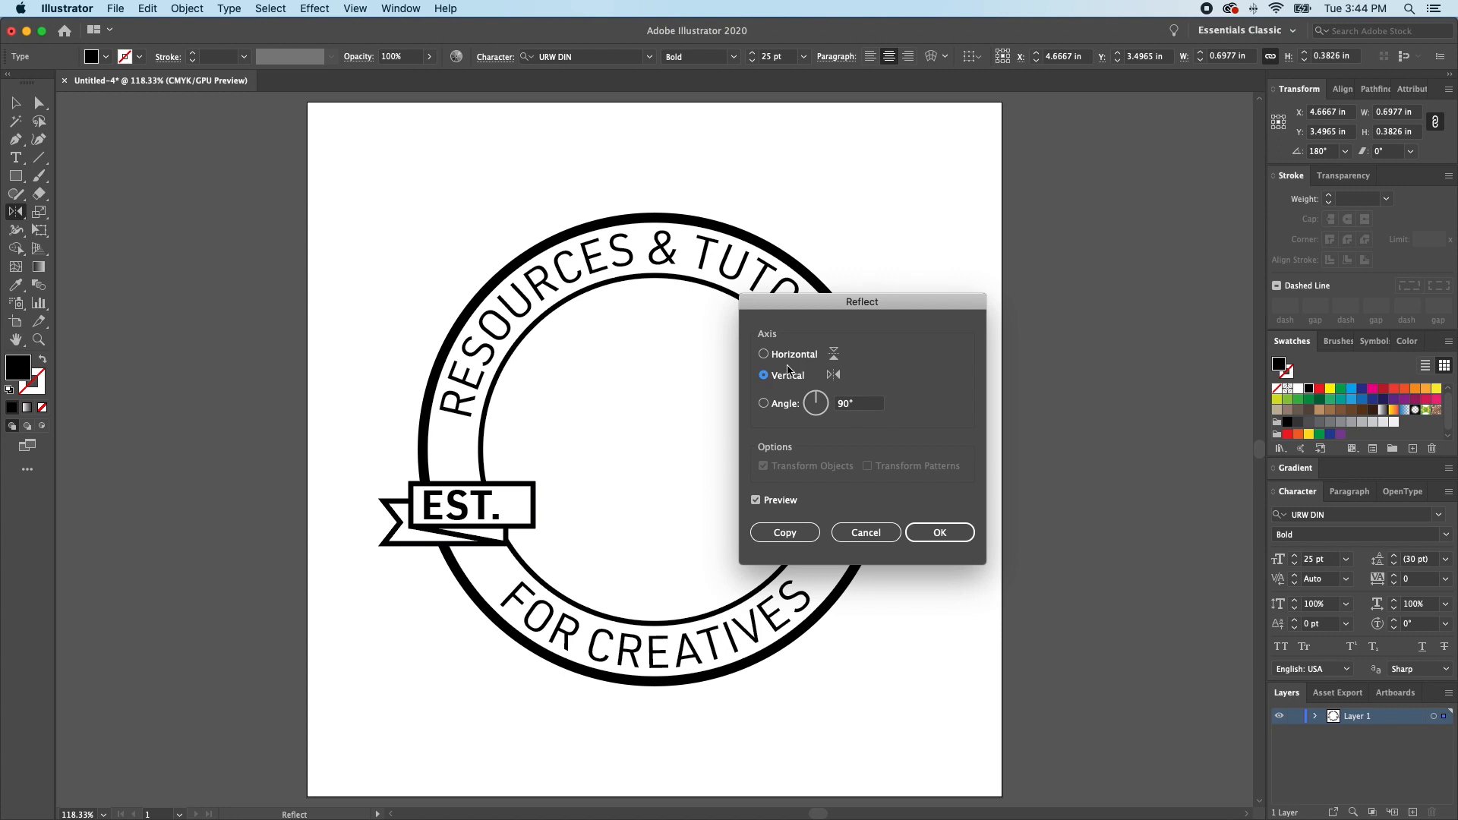
pyautogui.click(939, 532)
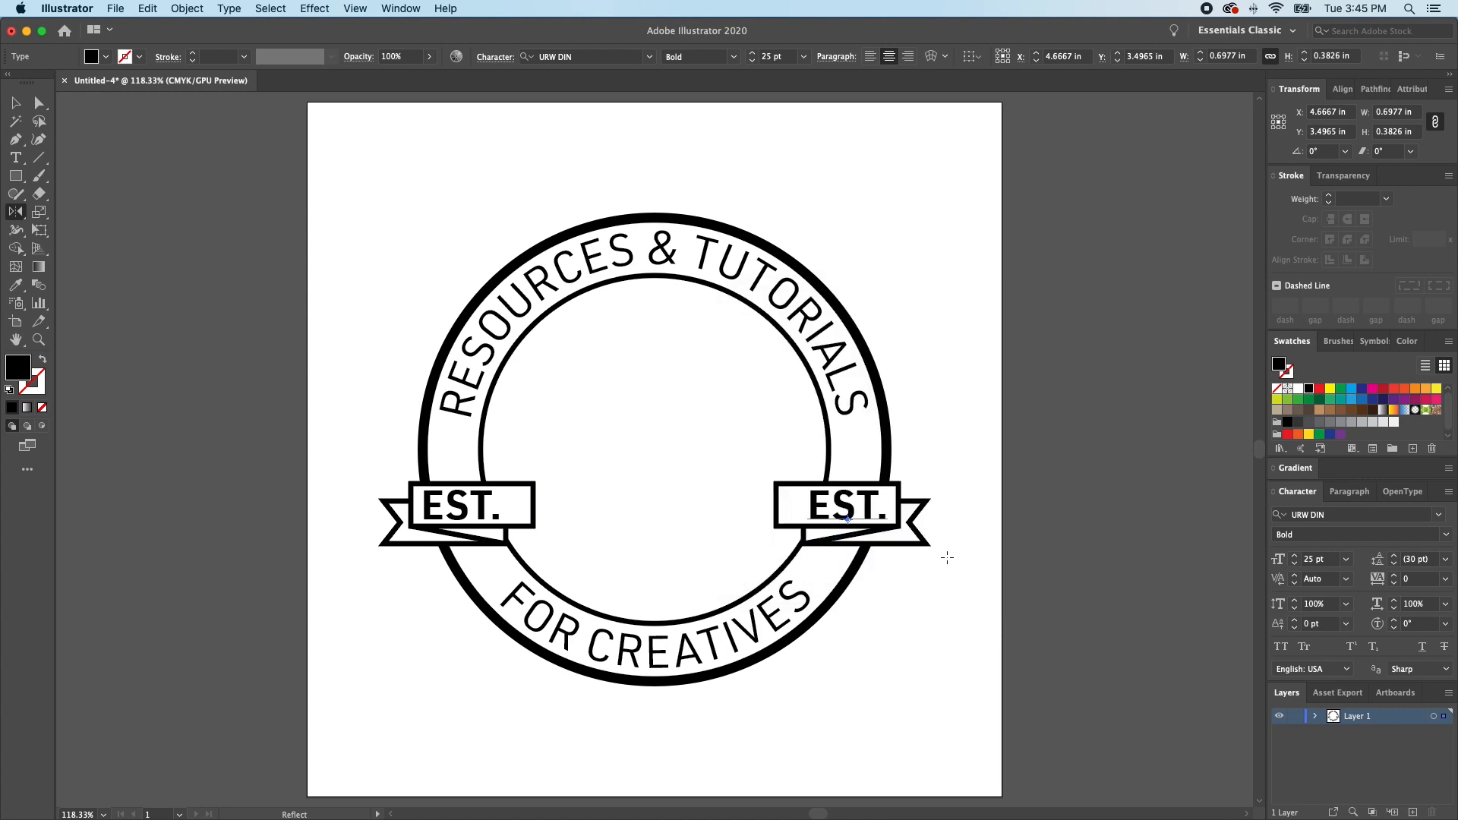
# - Replace the copied ribbon's EST. text with "2020" and deselect it
pyautogui.press('t')
pyautogui.doubleClick(865, 507)
pyautogui.write('2020')
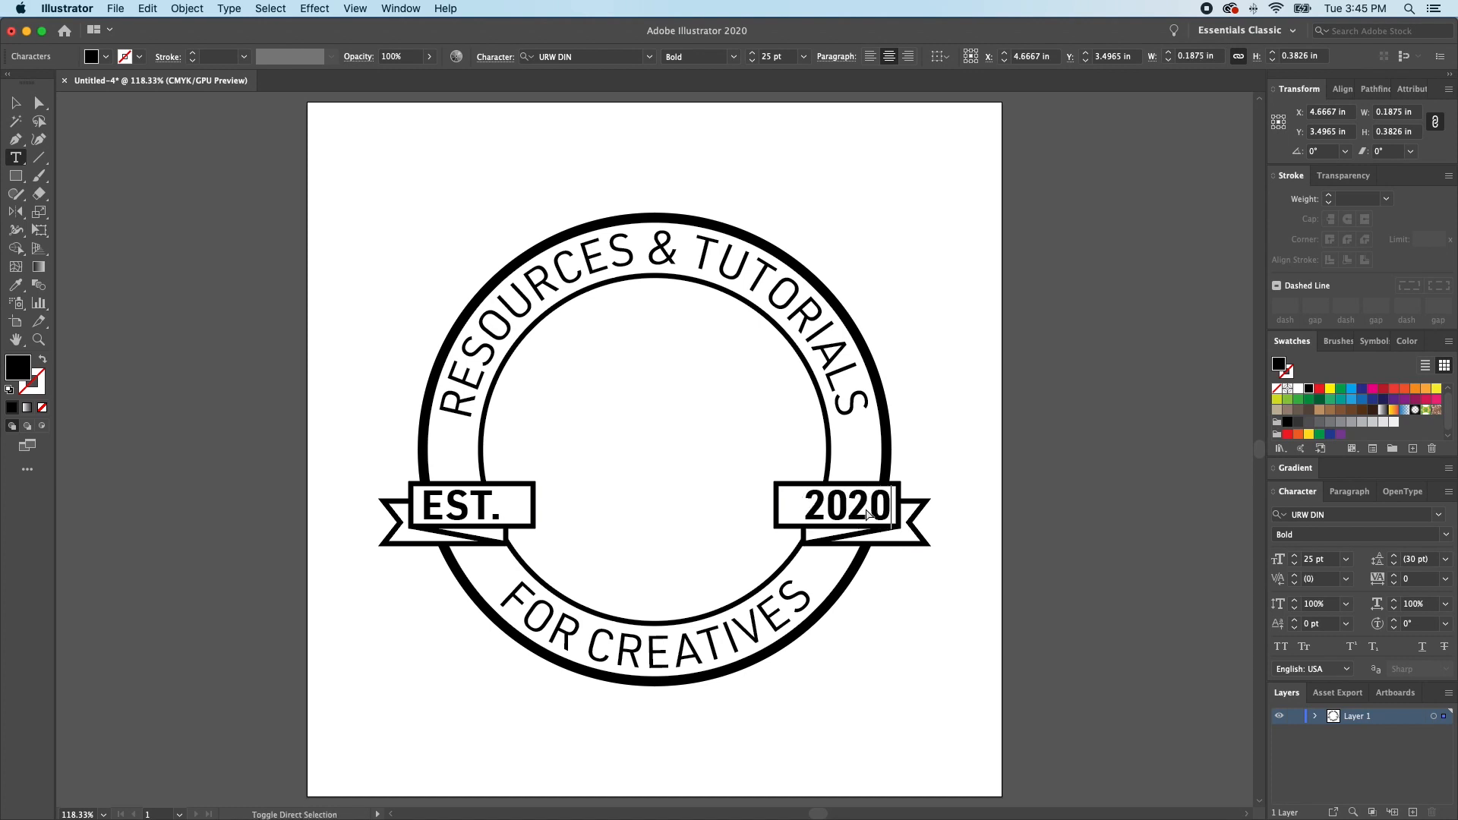
pyautogui.press('super+shift+a')
# - Spread the two ribbon groups slightly outward and center them together horizontally at X 3 in
pyautogui.press('v')
pyautogui.click(866, 515)
pyautogui.click(1316, 112)
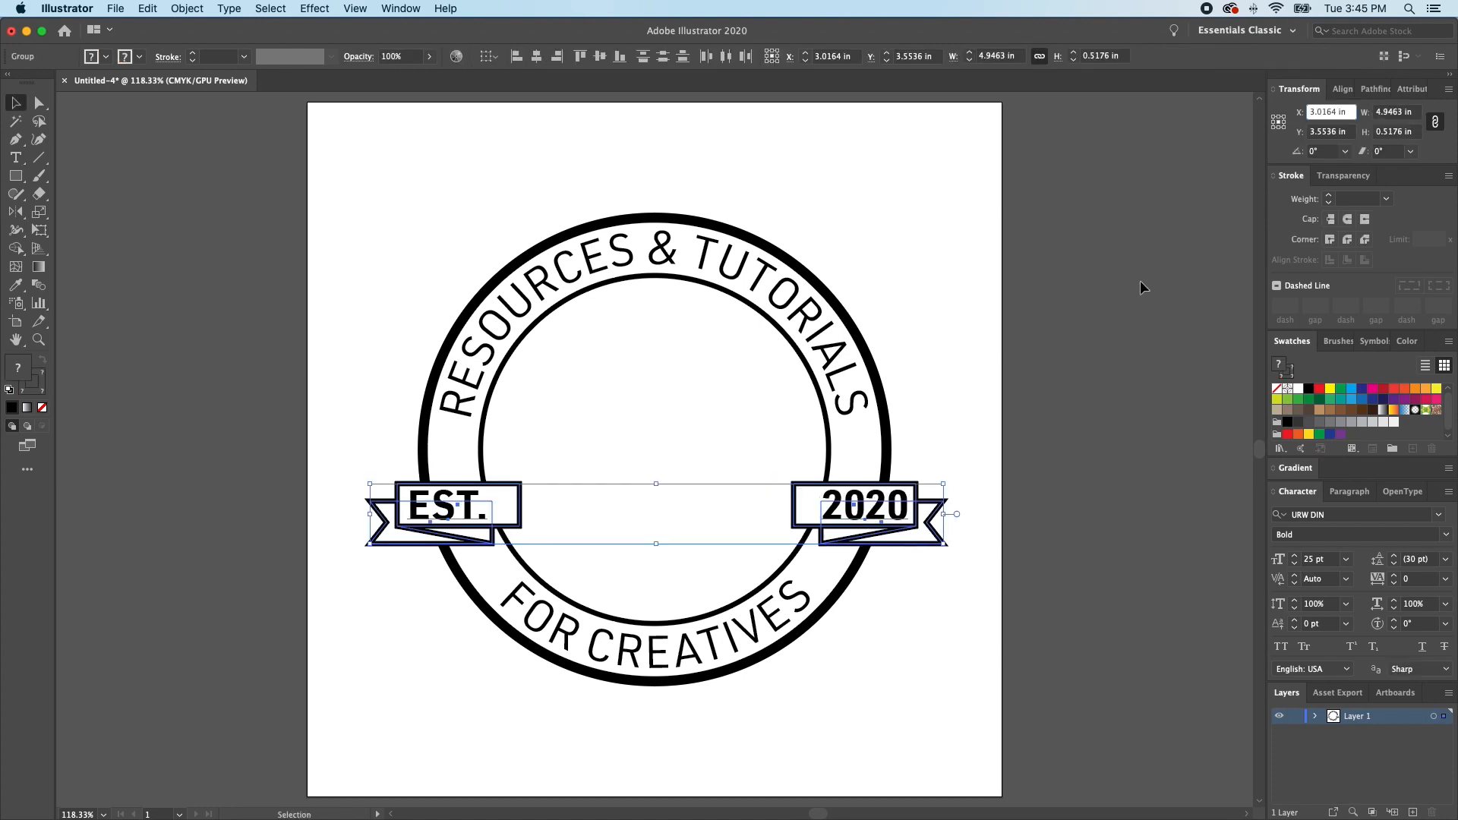
pyautogui.write('3')
pyautogui.press('Return')
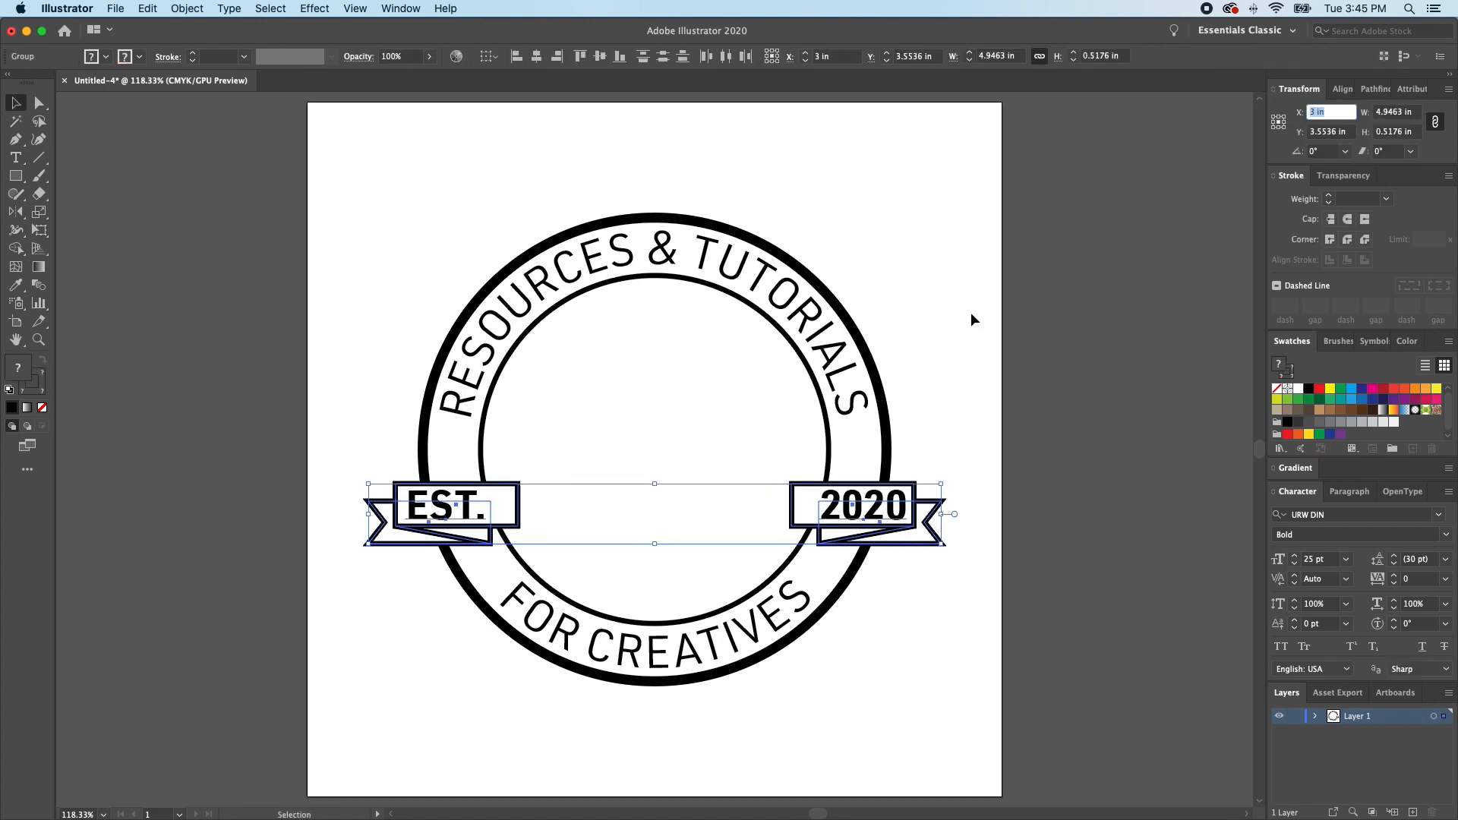
pyautogui.press('super+shift+a')
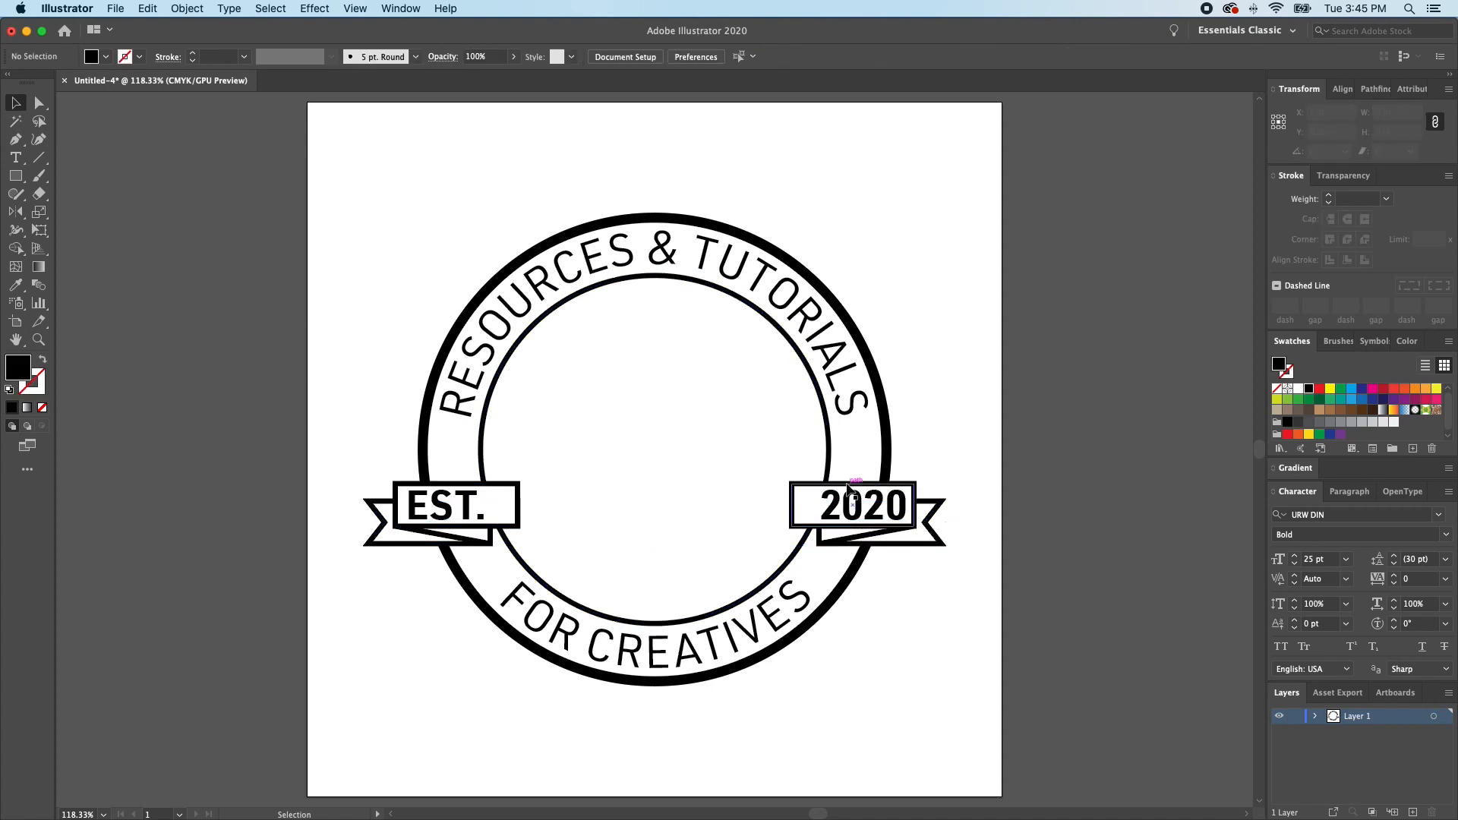
# - Group the EST. and 2020 ribbon halves together
pyautogui.click(873, 517)
pyautogui.keyDown('shift'); pyautogui.click(469, 516); pyautogui.keyUp('shift')
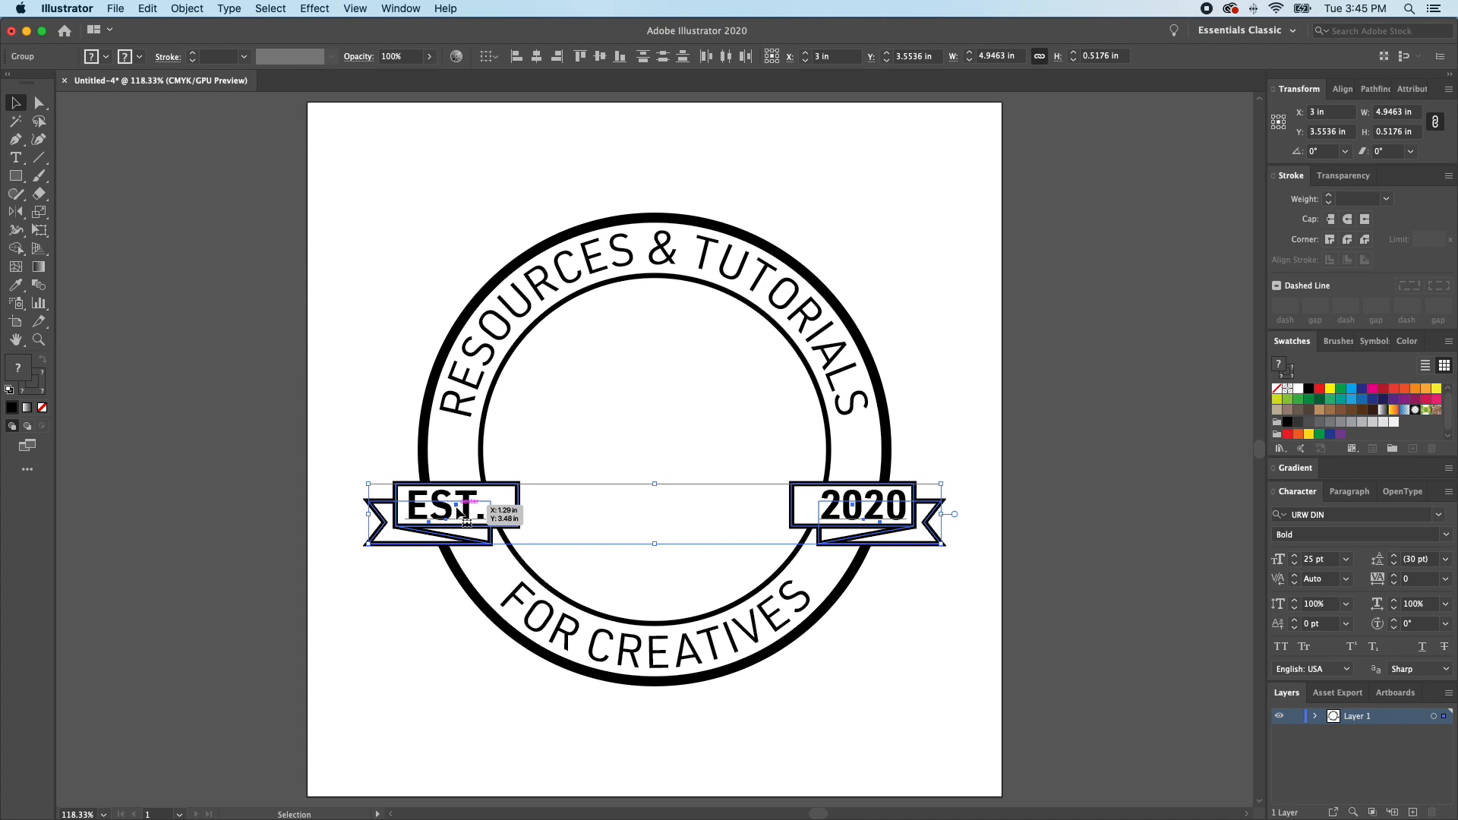
pyautogui.press('super+g')
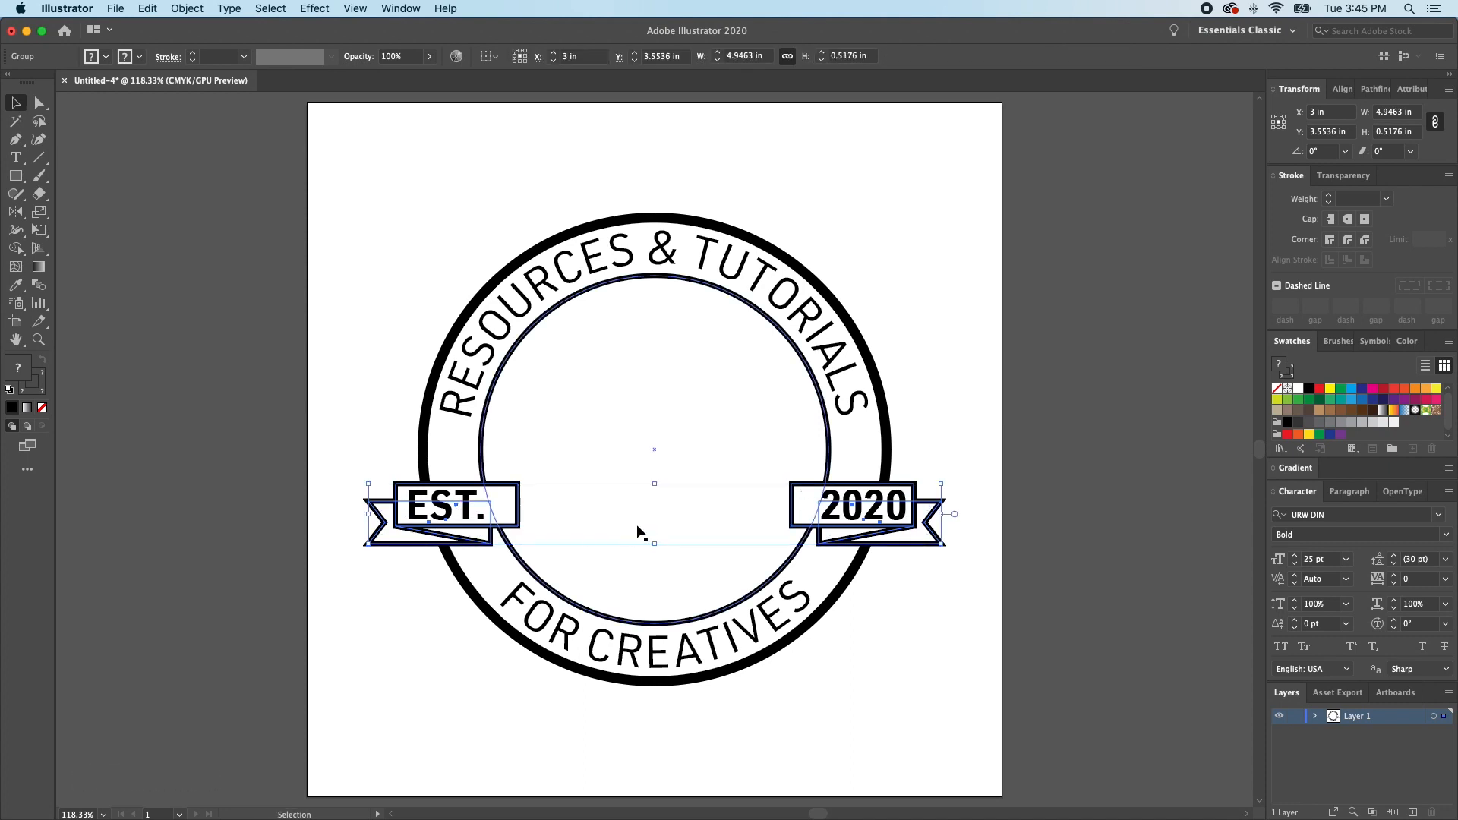
# - Apply an Arc warp with a 35% horizontal bend to the grouped EST. and 2020 ribbons
pyautogui.click(315, 8)
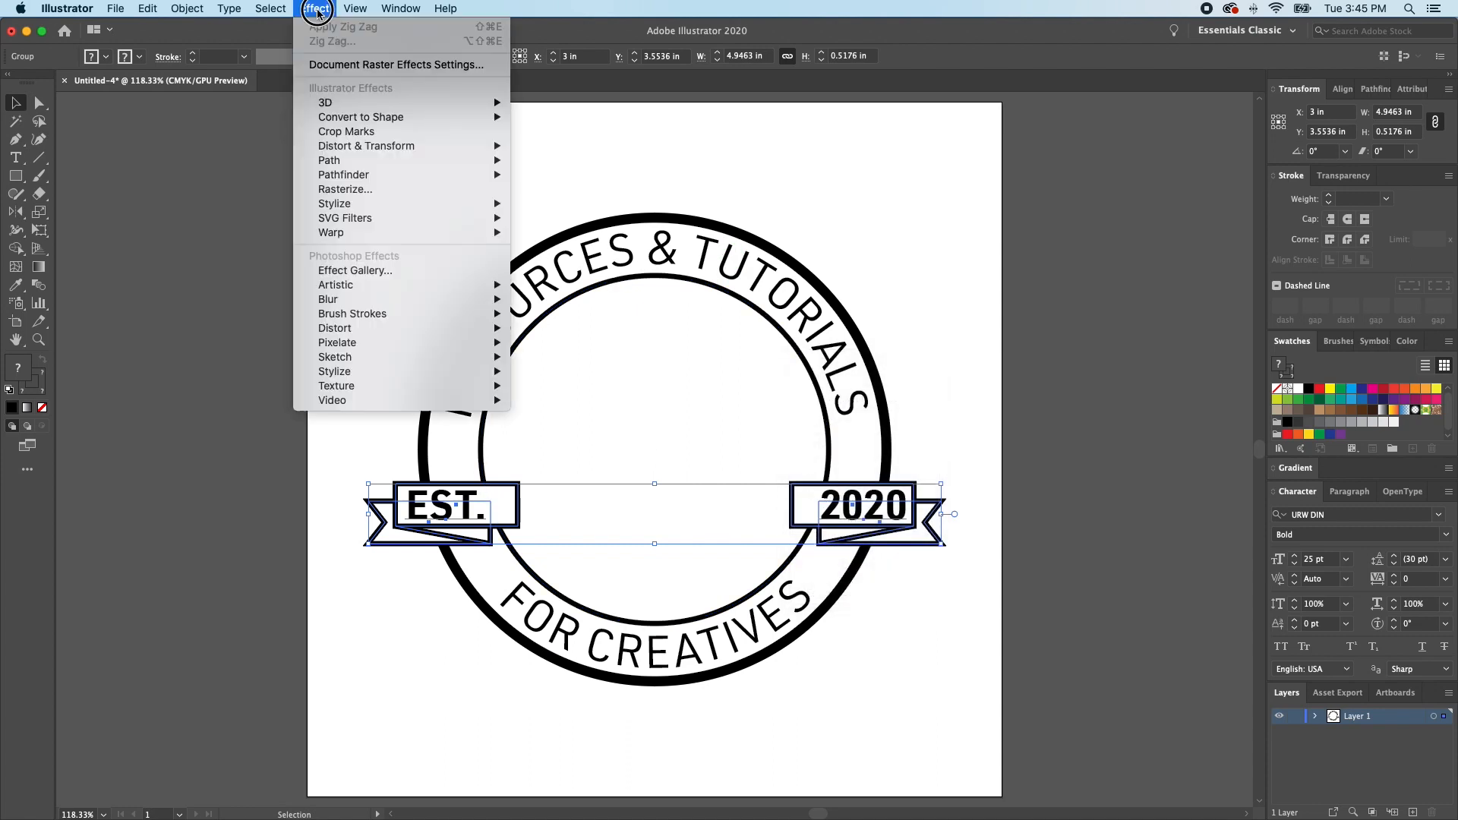
pyautogui.moveTo(486, 233)
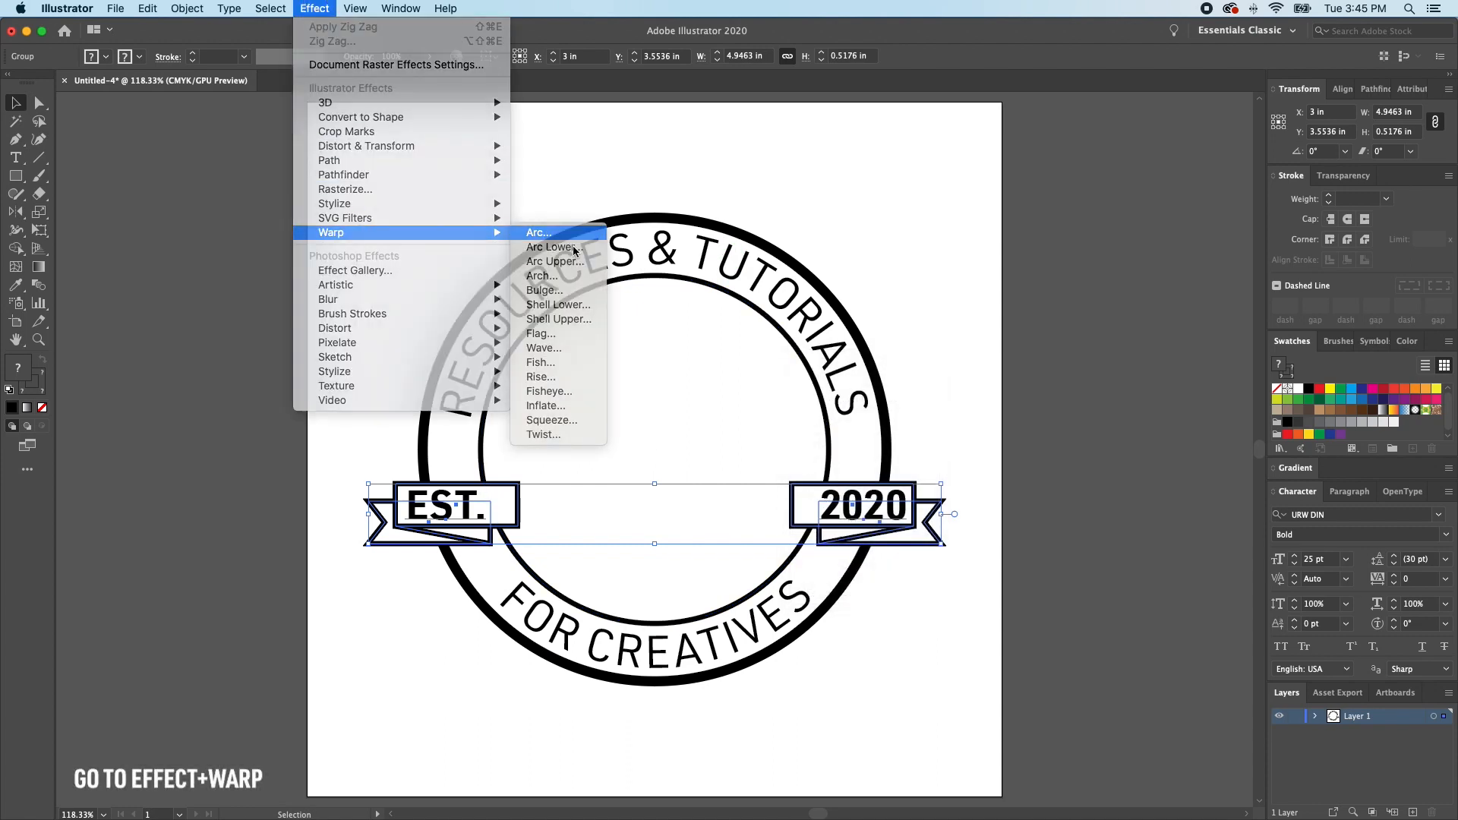
pyautogui.click(539, 232)
pyautogui.moveTo(1241, 256)
pyautogui.mouseDown()
pyautogui.moveTo(1207, 258)
pyautogui.moveTo(1303, 255)
pyautogui.moveTo(1237, 263)
pyautogui.mouseUp()
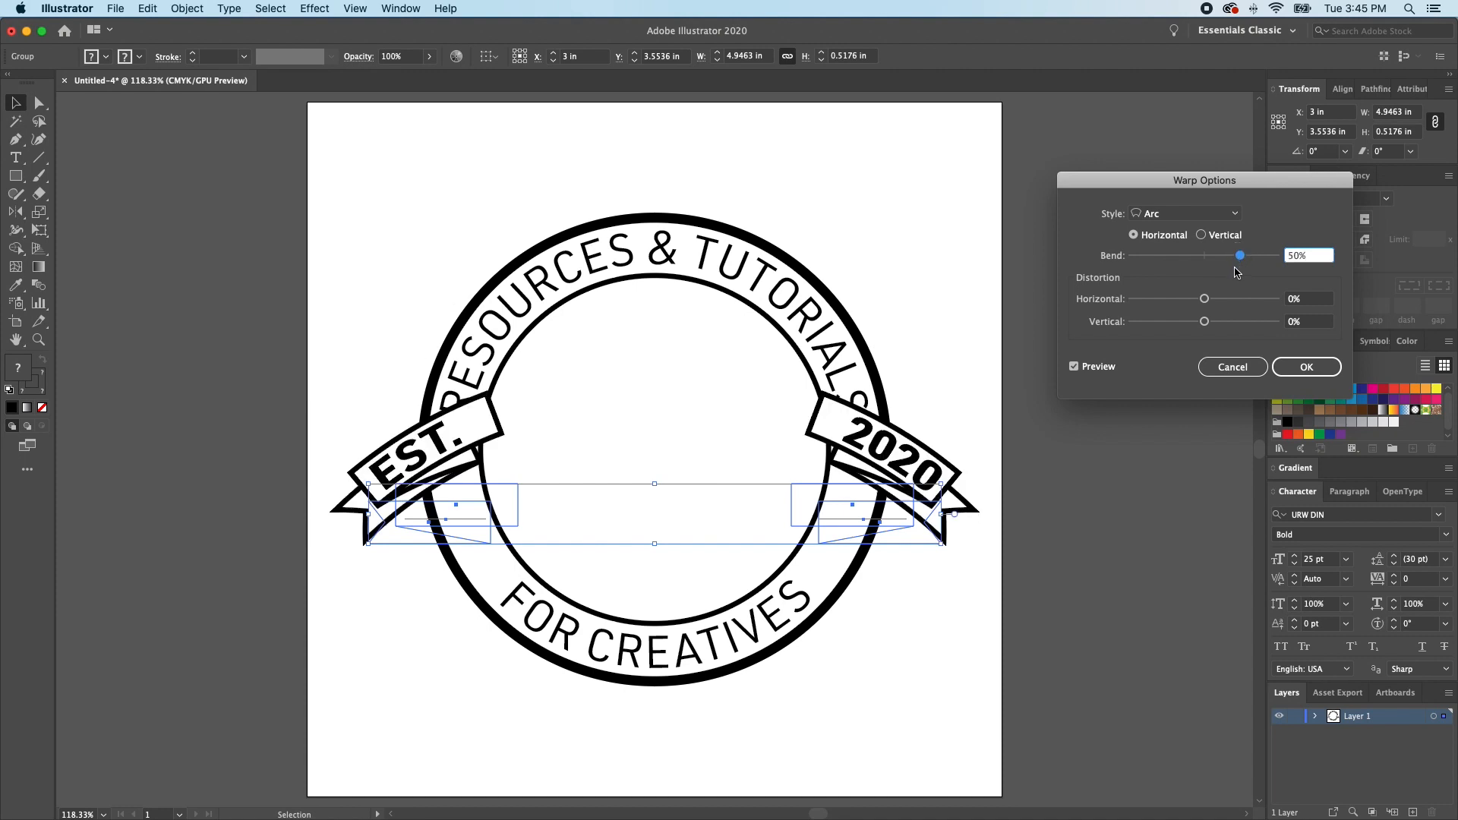
pyautogui.moveTo(1240, 258); pyautogui.dragTo(1228, 262)
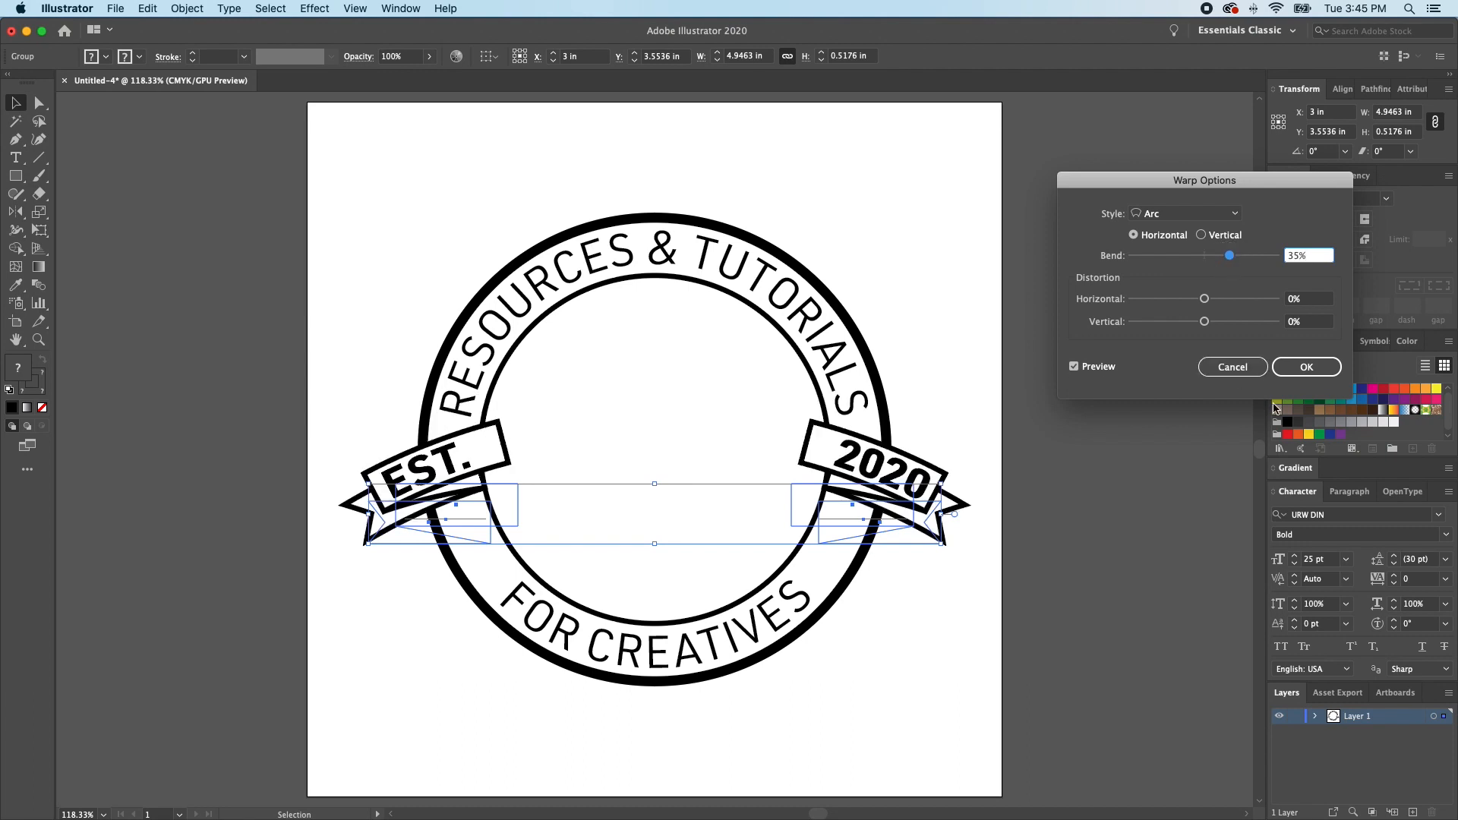
pyautogui.click(1304, 379)
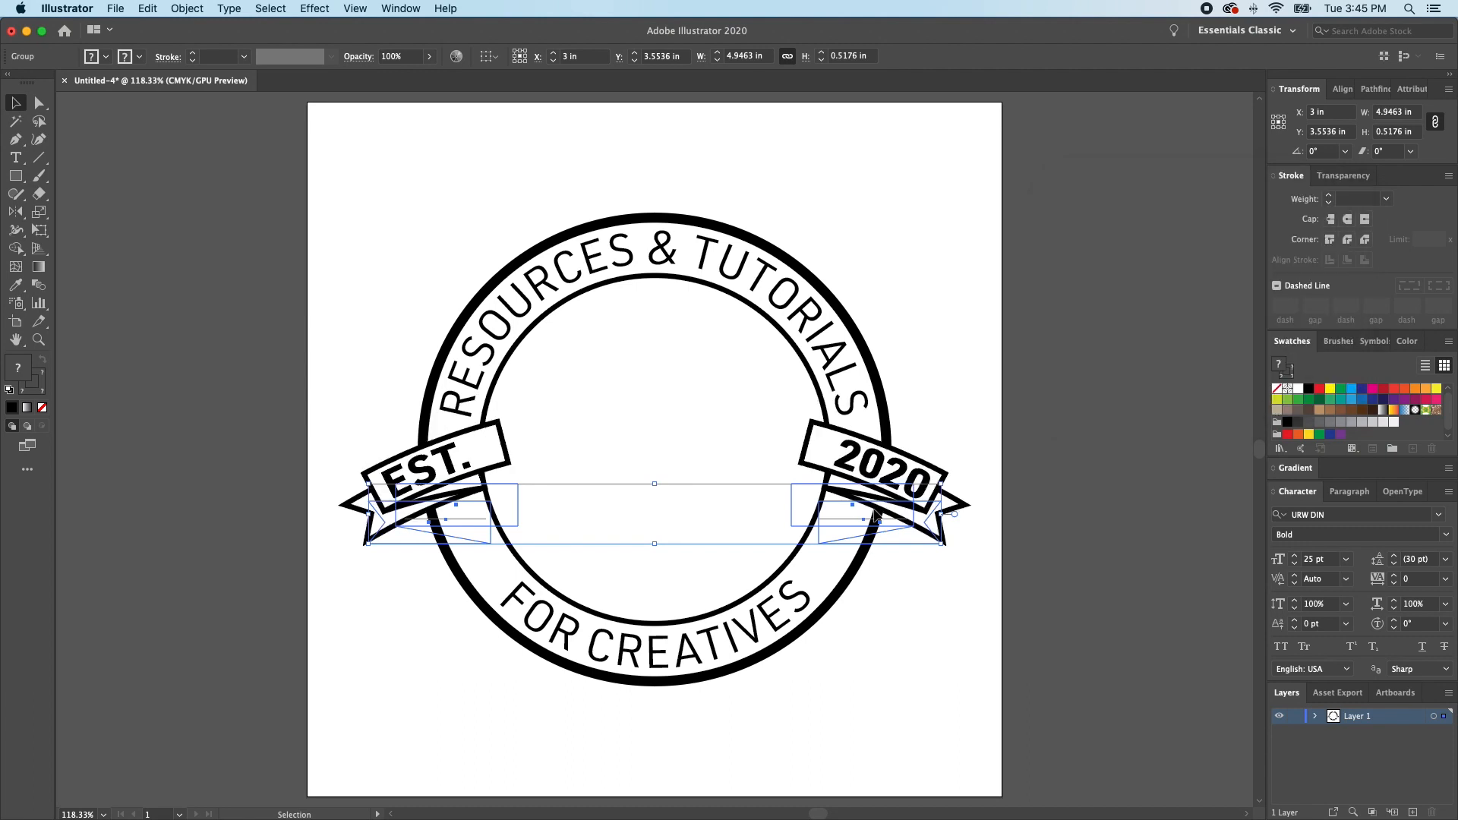
# - Lower the warped ribbon group to about Y 3.91 in and resize it to about 4.75 in wide by 0.70 in high
pyautogui.moveTo(852, 481); pyautogui.dragTo(846, 566)
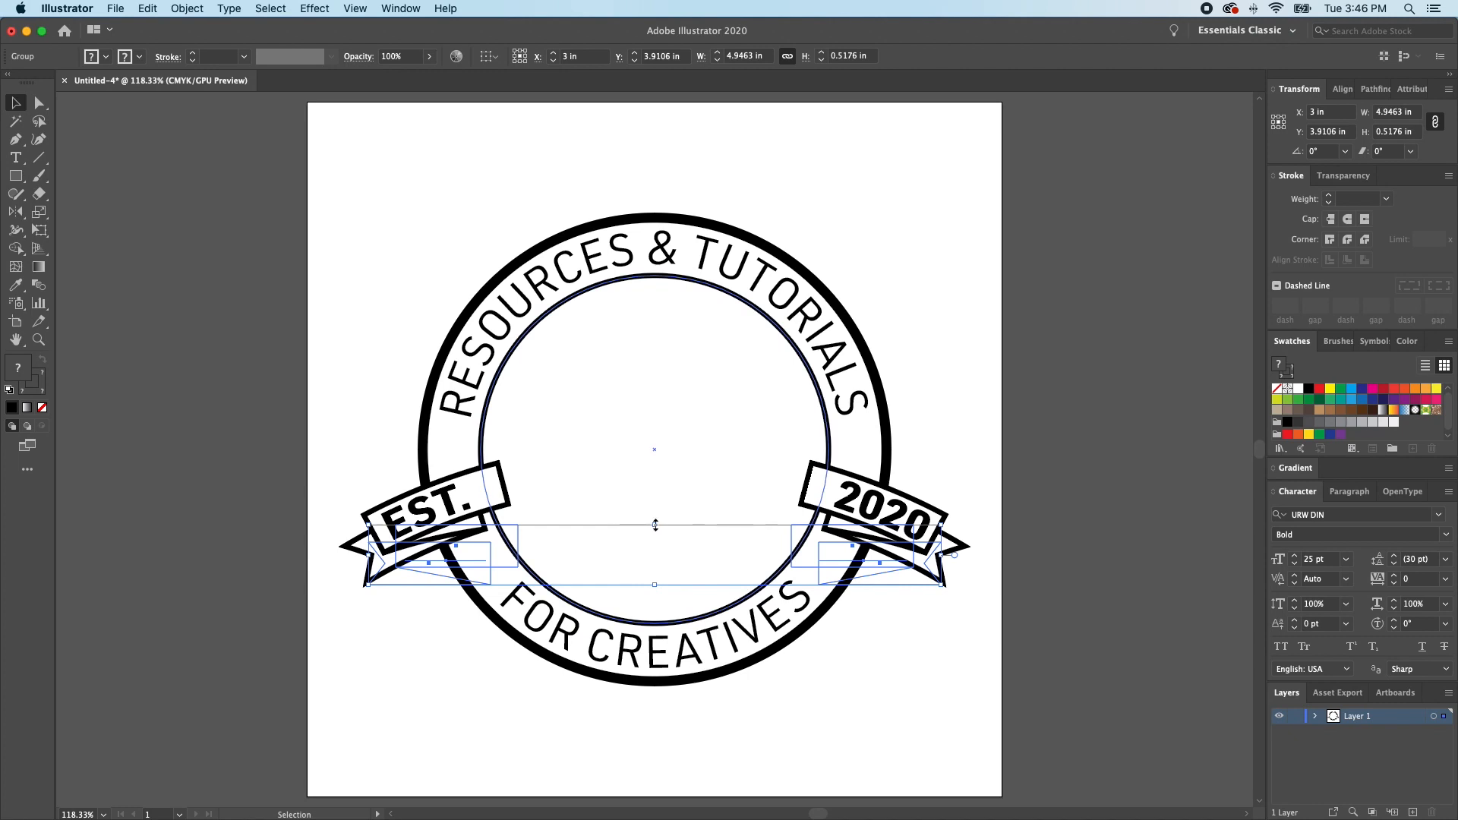
pyautogui.moveTo(656, 525); pyautogui.dragTo(655, 512)
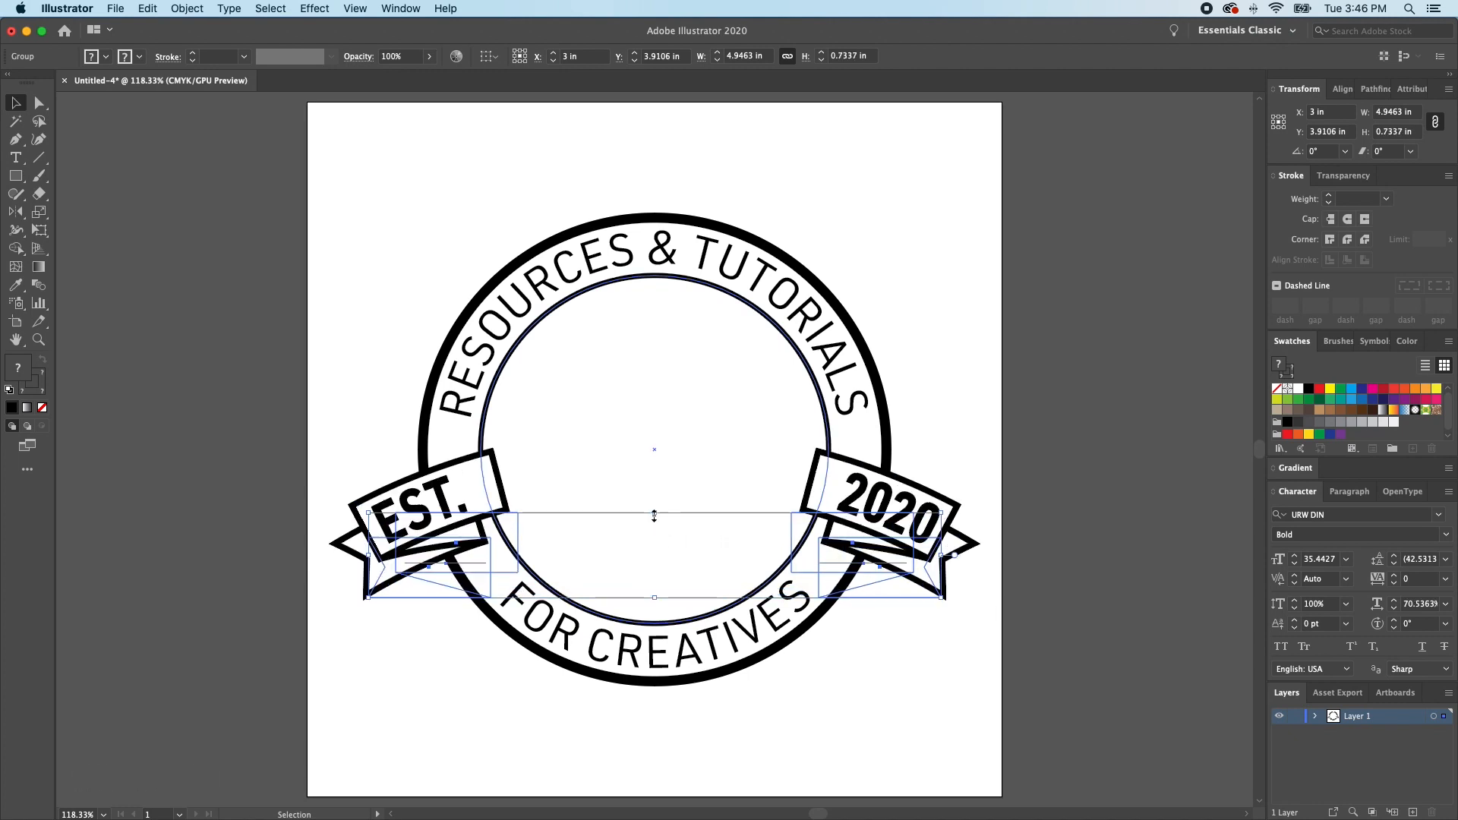
pyautogui.press('super+shift+a')
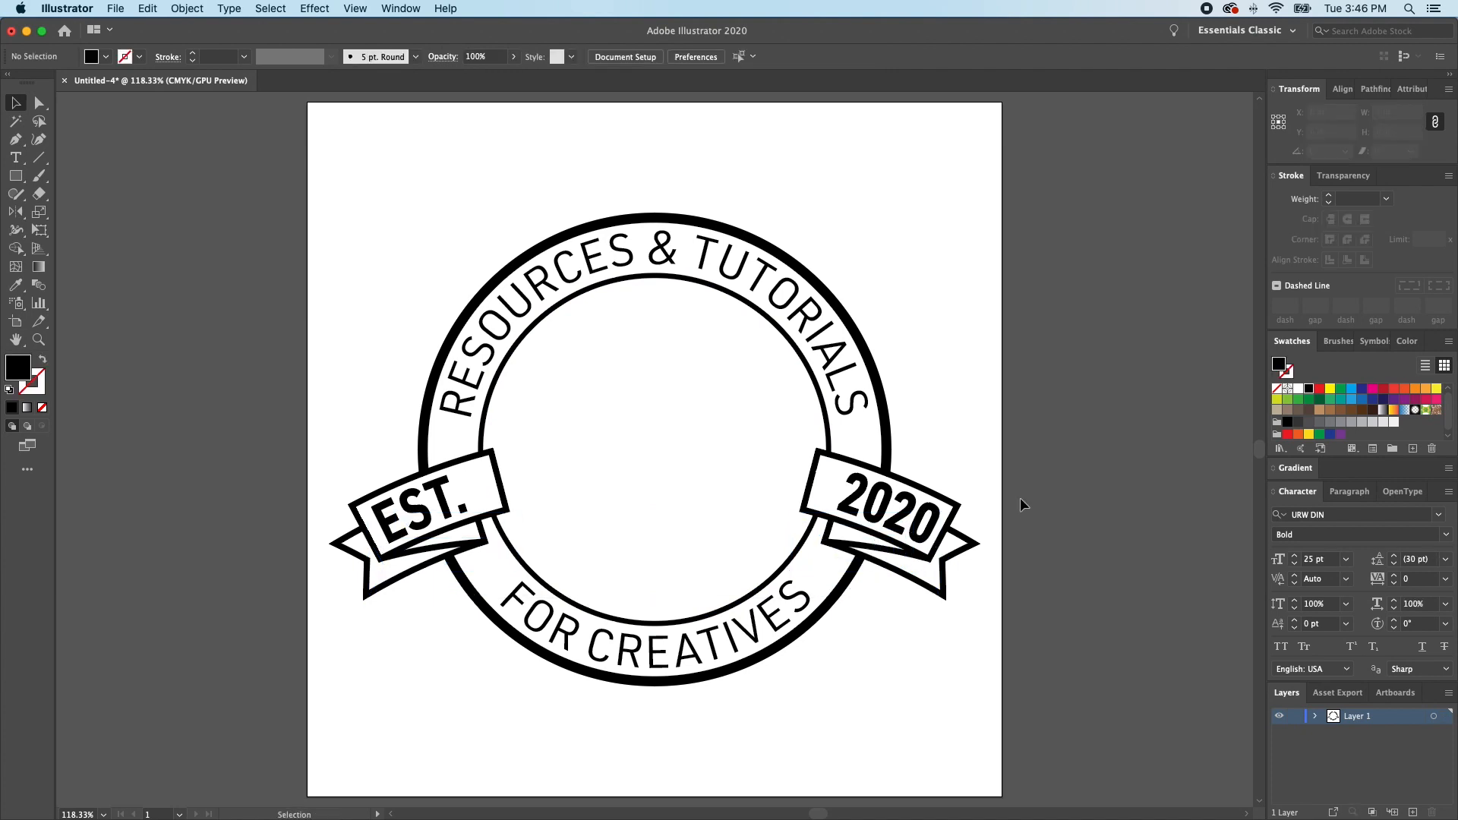
pyautogui.click(858, 547)
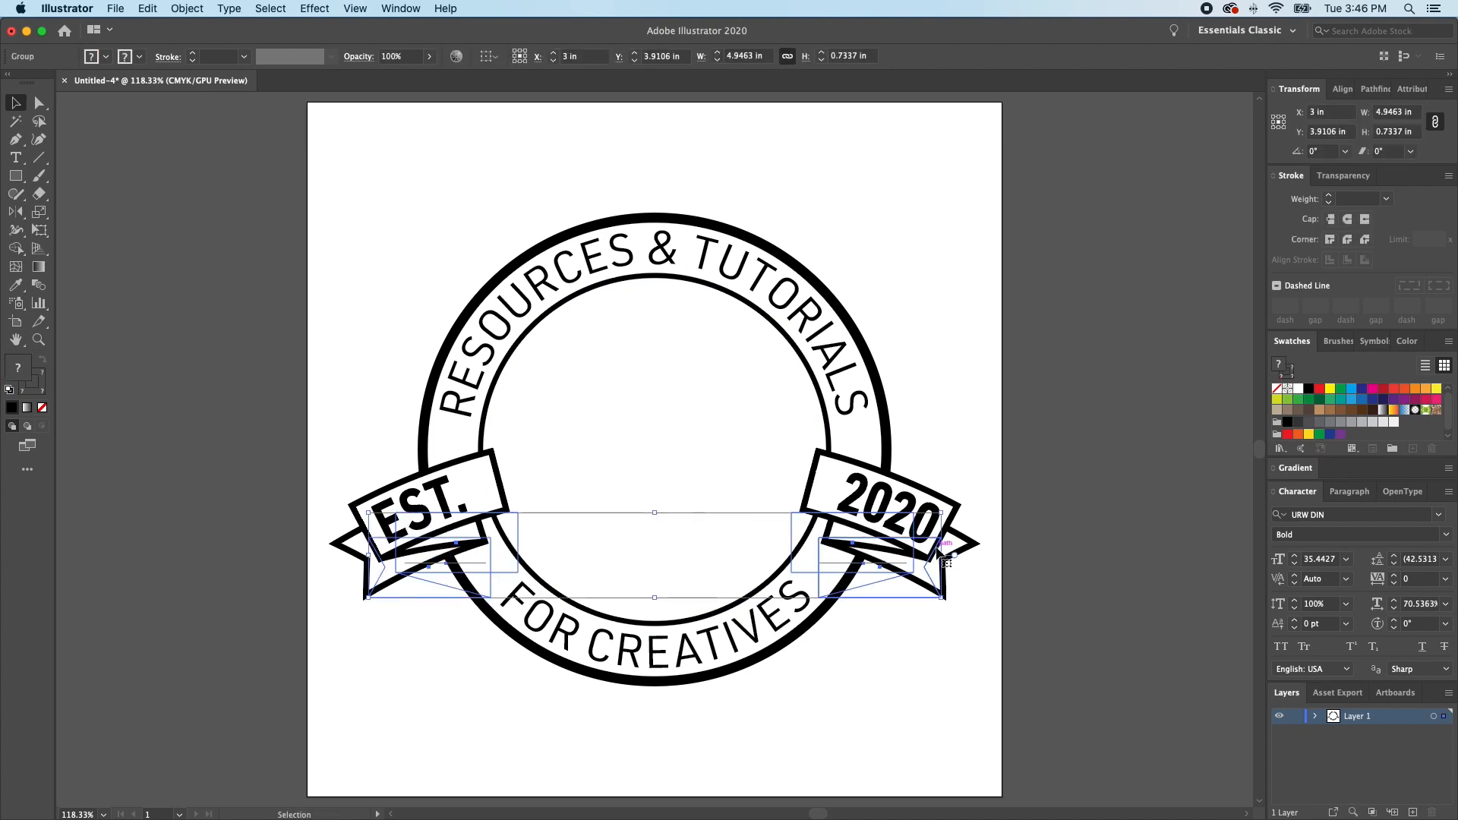
pyautogui.moveTo(944, 558); pyautogui.dragTo(930, 558)
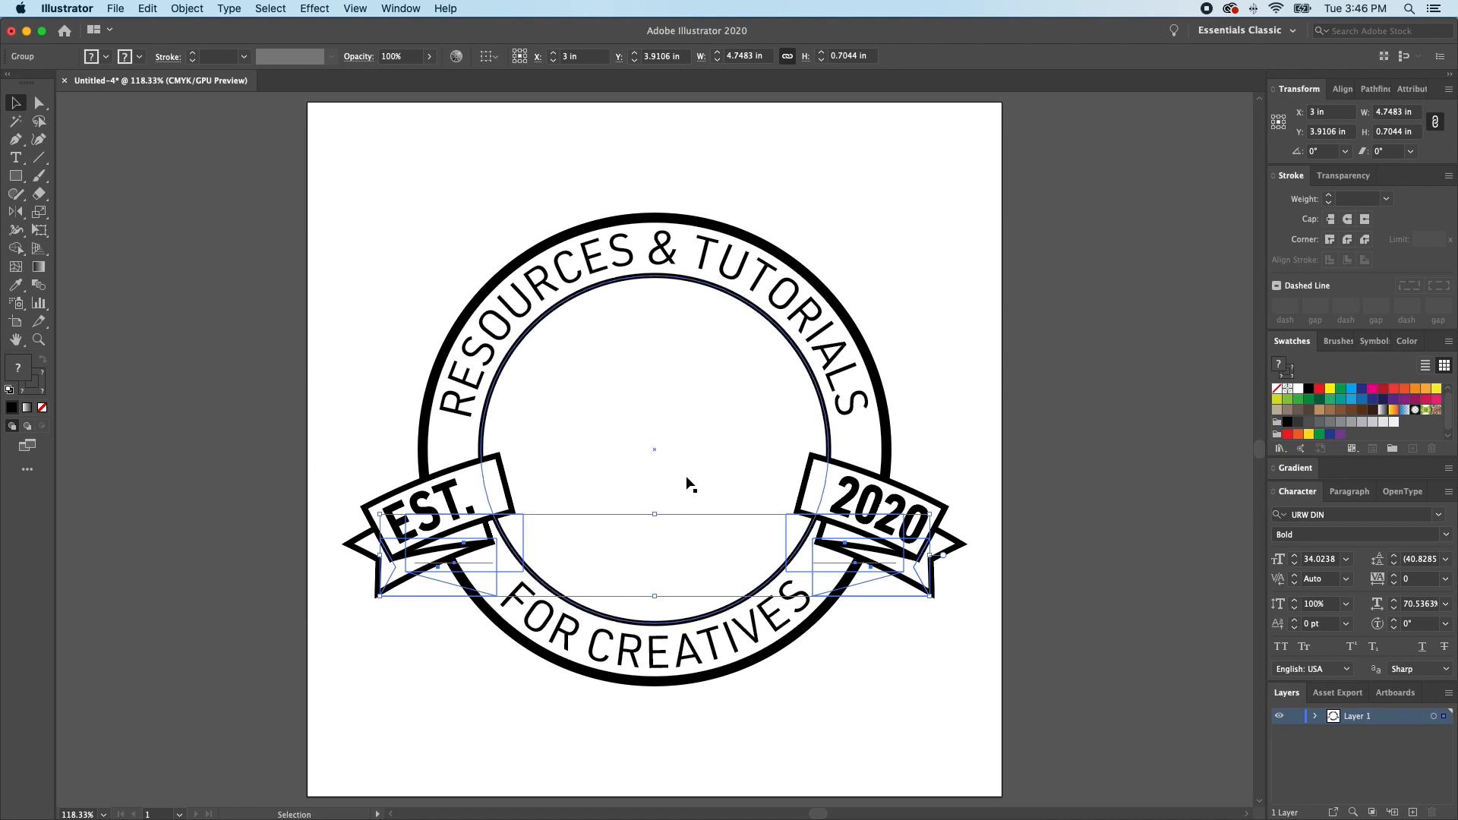
# - Expand the appearance of the warped ribbon group and deselect it
pyautogui.click(187, 8)
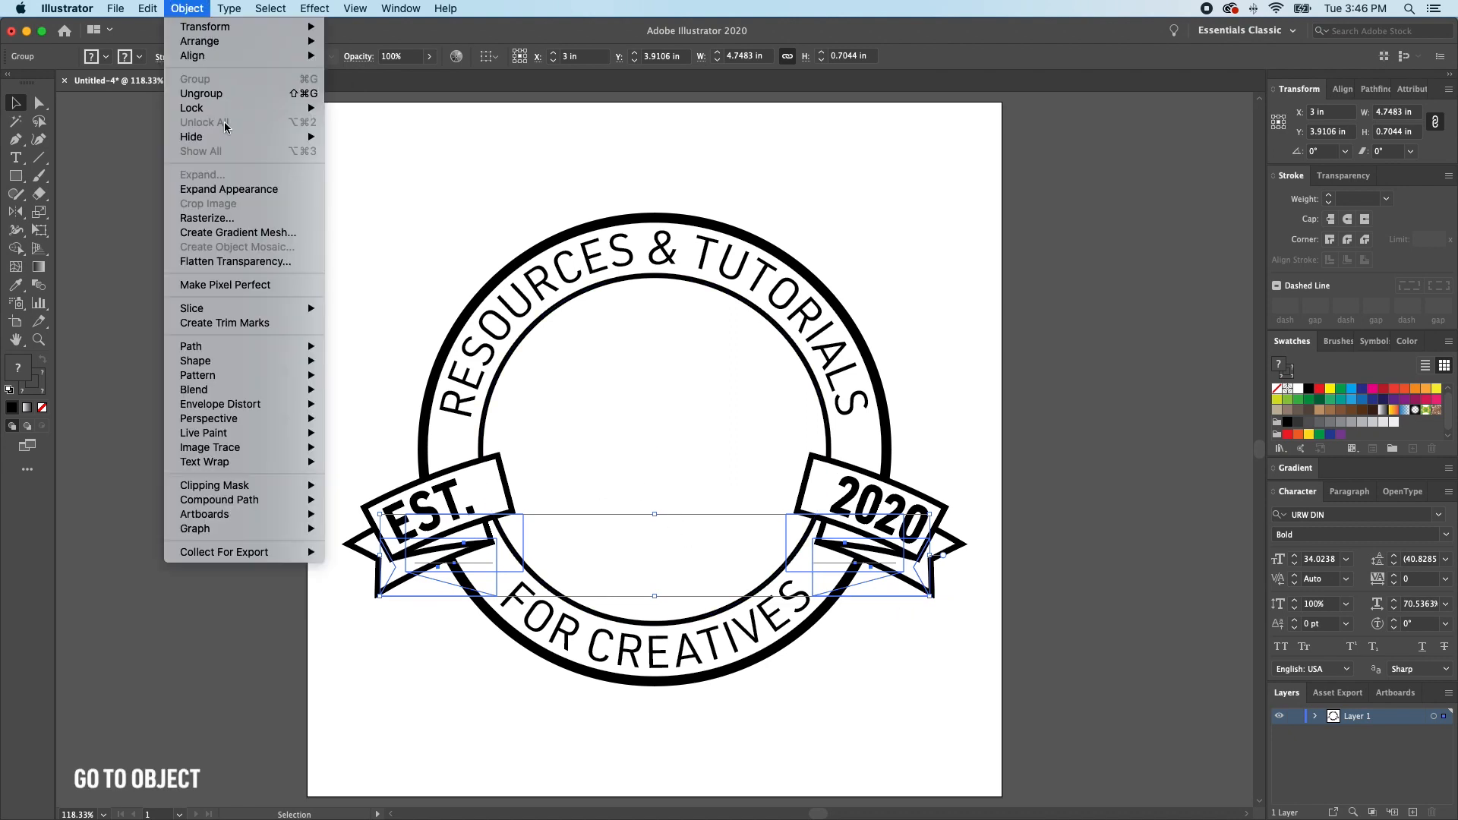
pyautogui.click(253, 192)
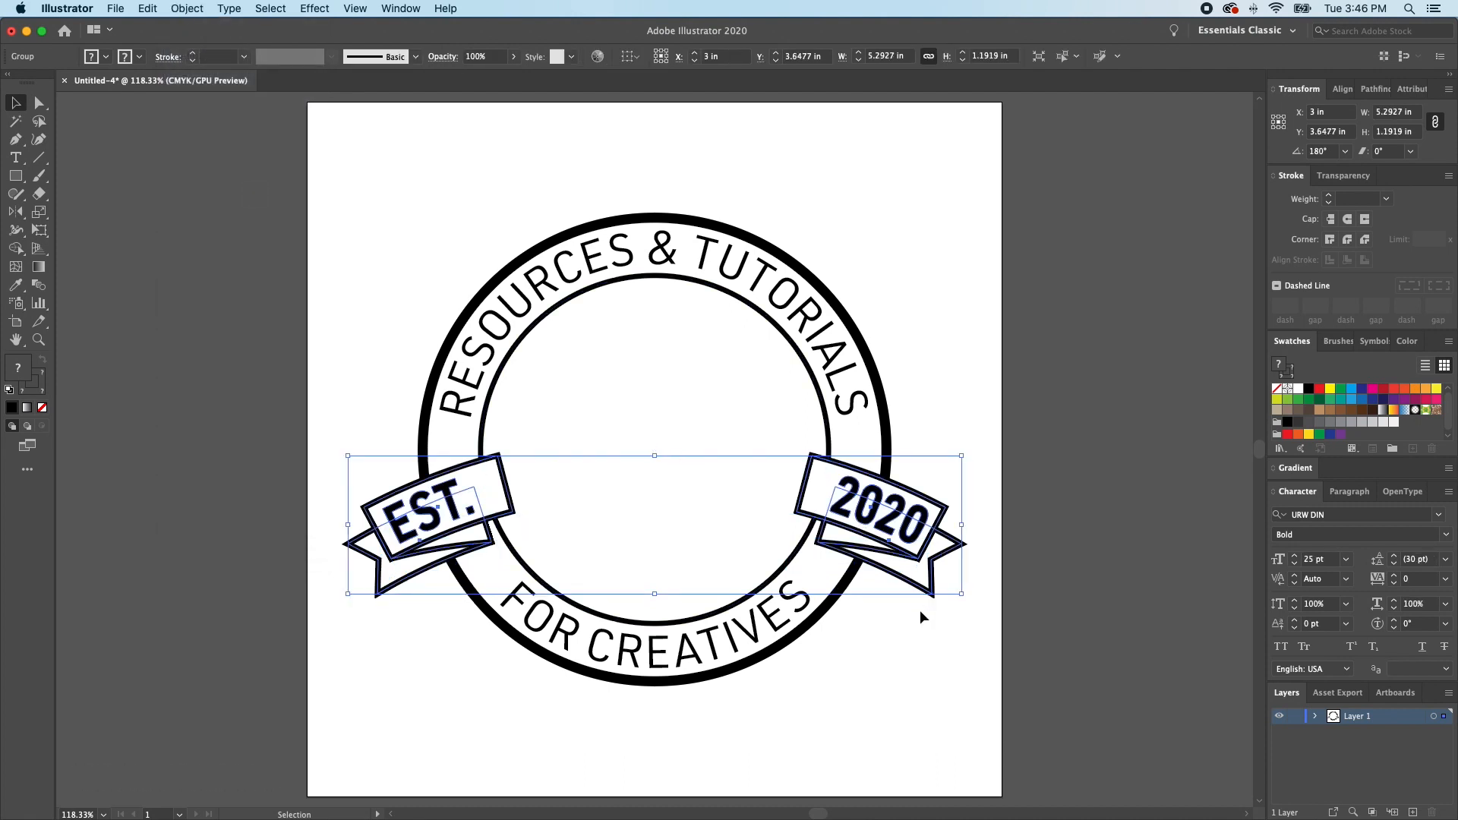
pyautogui.press('super')
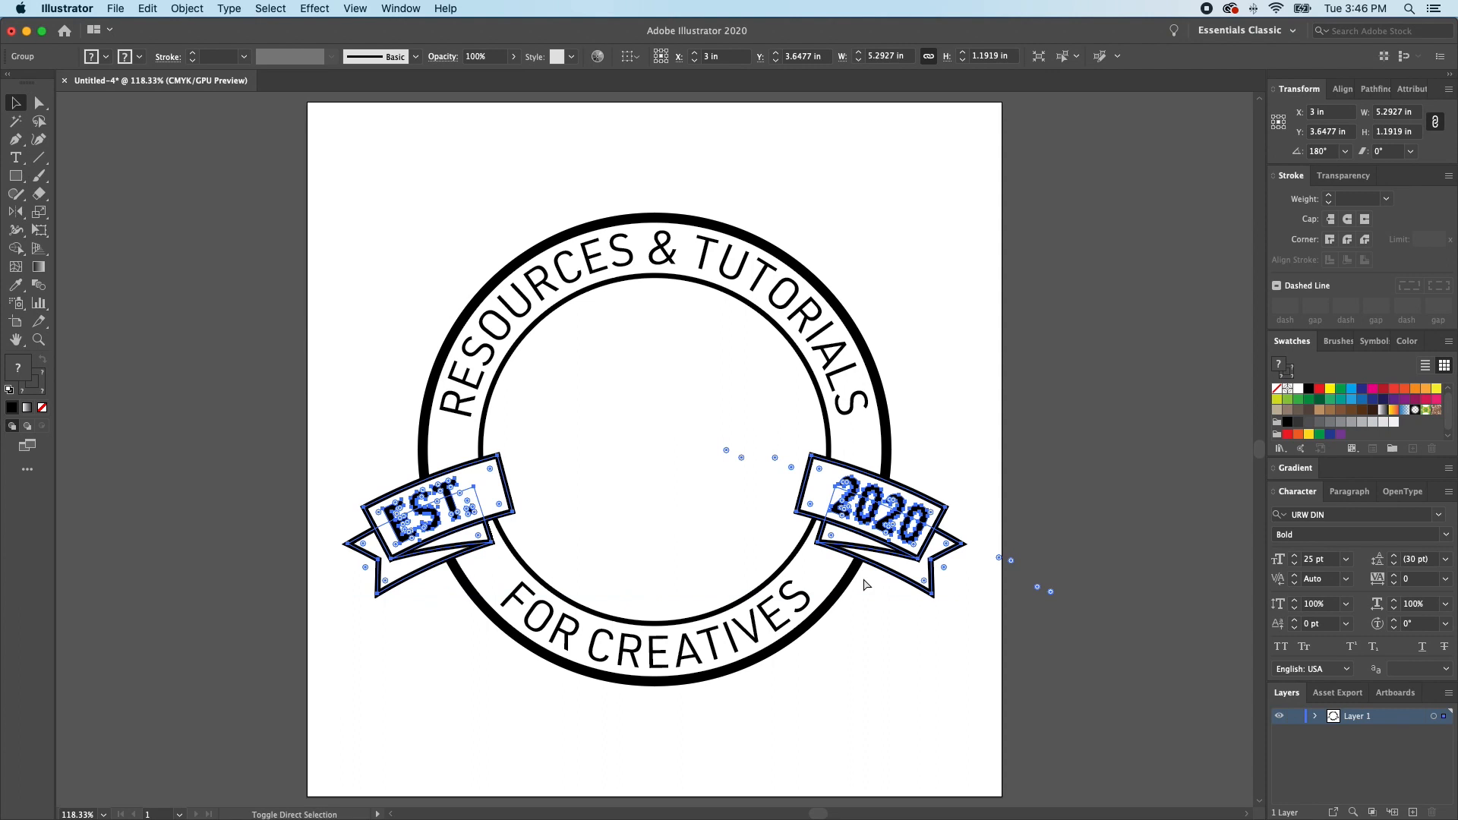
pyautogui.press('super+shift+a')
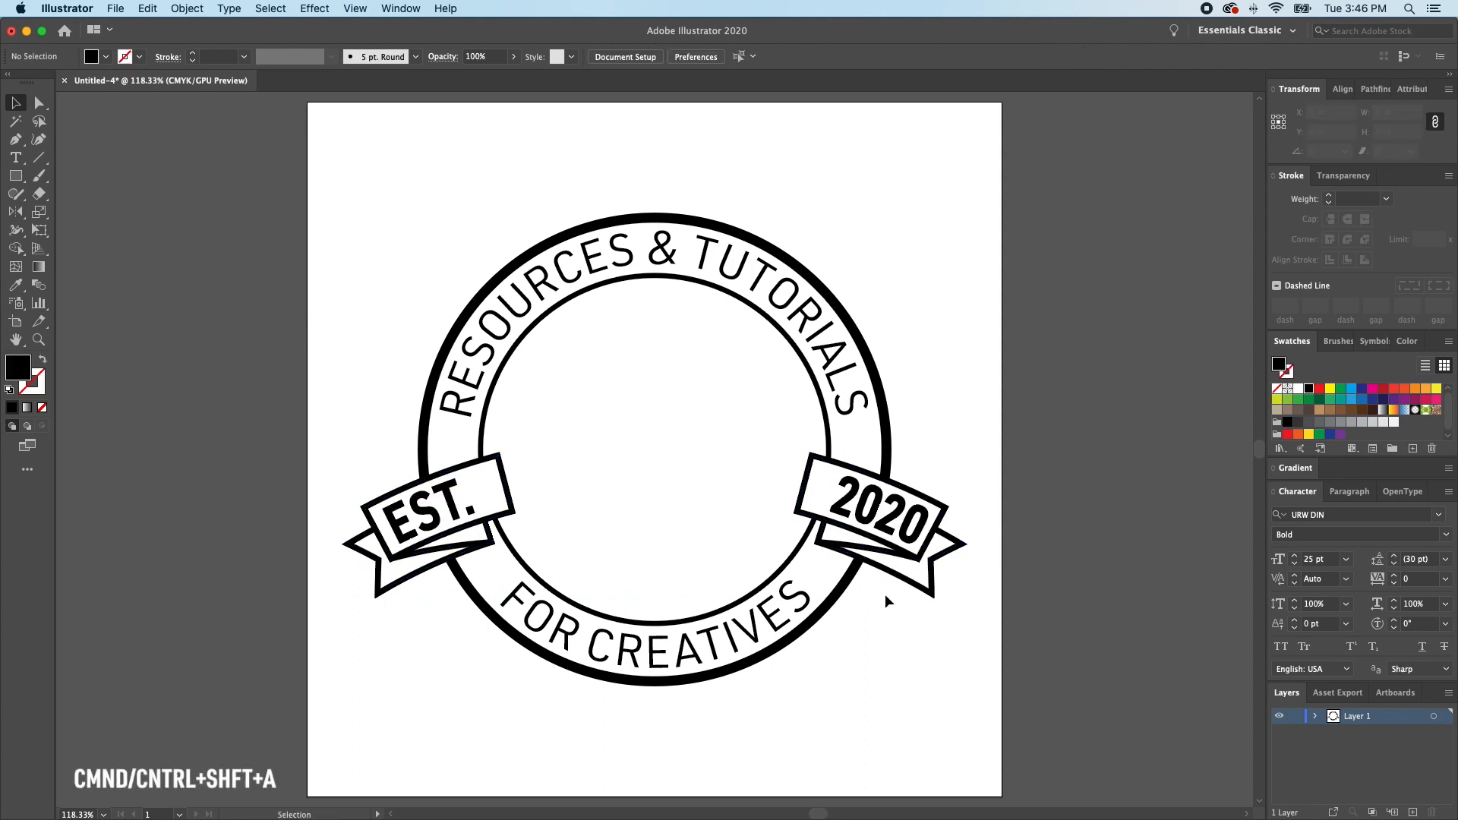
# - Copy and delete the tail and fold pieces of both ribbons, paste them behind the badge, and group them
pyautogui.press('a')
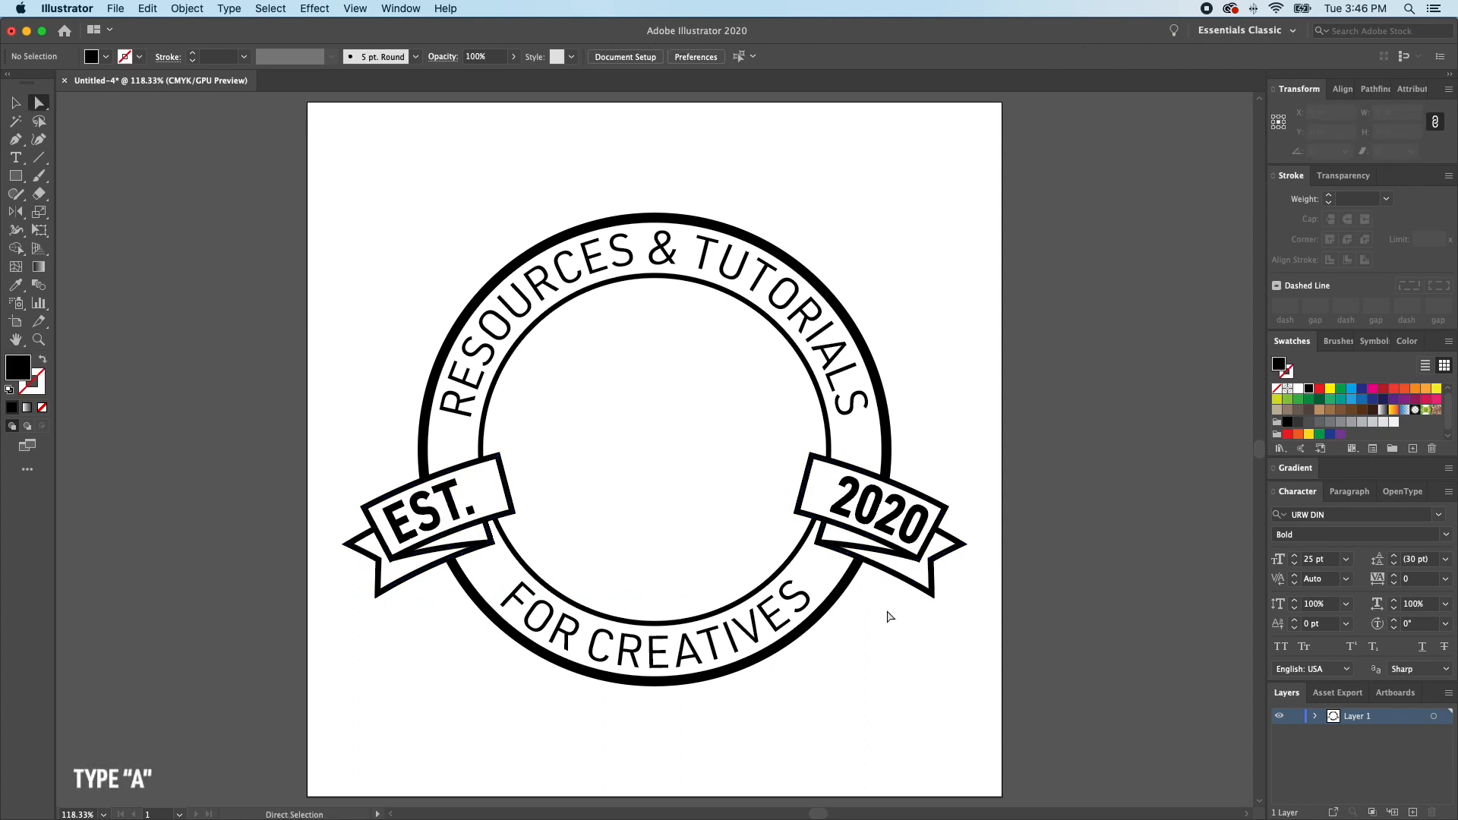
pyautogui.keyDown('alt'); pyautogui.click(867, 550); pyautogui.keyUp('alt')
pyautogui.keyDown('alt'); pyautogui.click(887, 572); pyautogui.keyUp('alt')
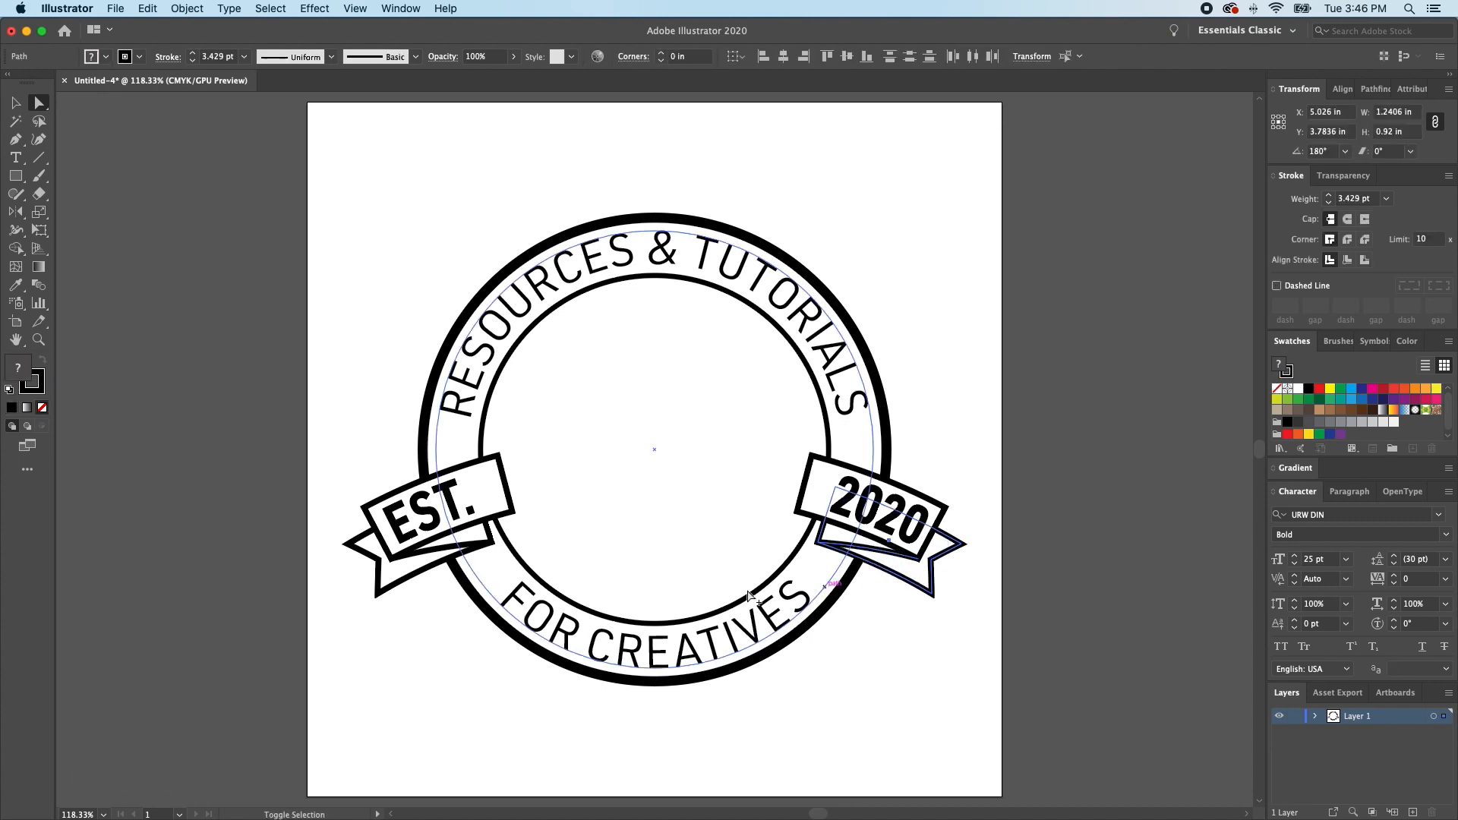
pyautogui.keyDown('alt'); pyautogui.keyDown('shift'); pyautogui.click(439, 550); pyautogui.keyUp('shift'); pyautogui.keyUp('alt')
pyautogui.keyDown('alt'); pyautogui.keyDown('shift'); pyautogui.click(434, 569); pyautogui.keyUp('shift'); pyautogui.keyUp('alt')
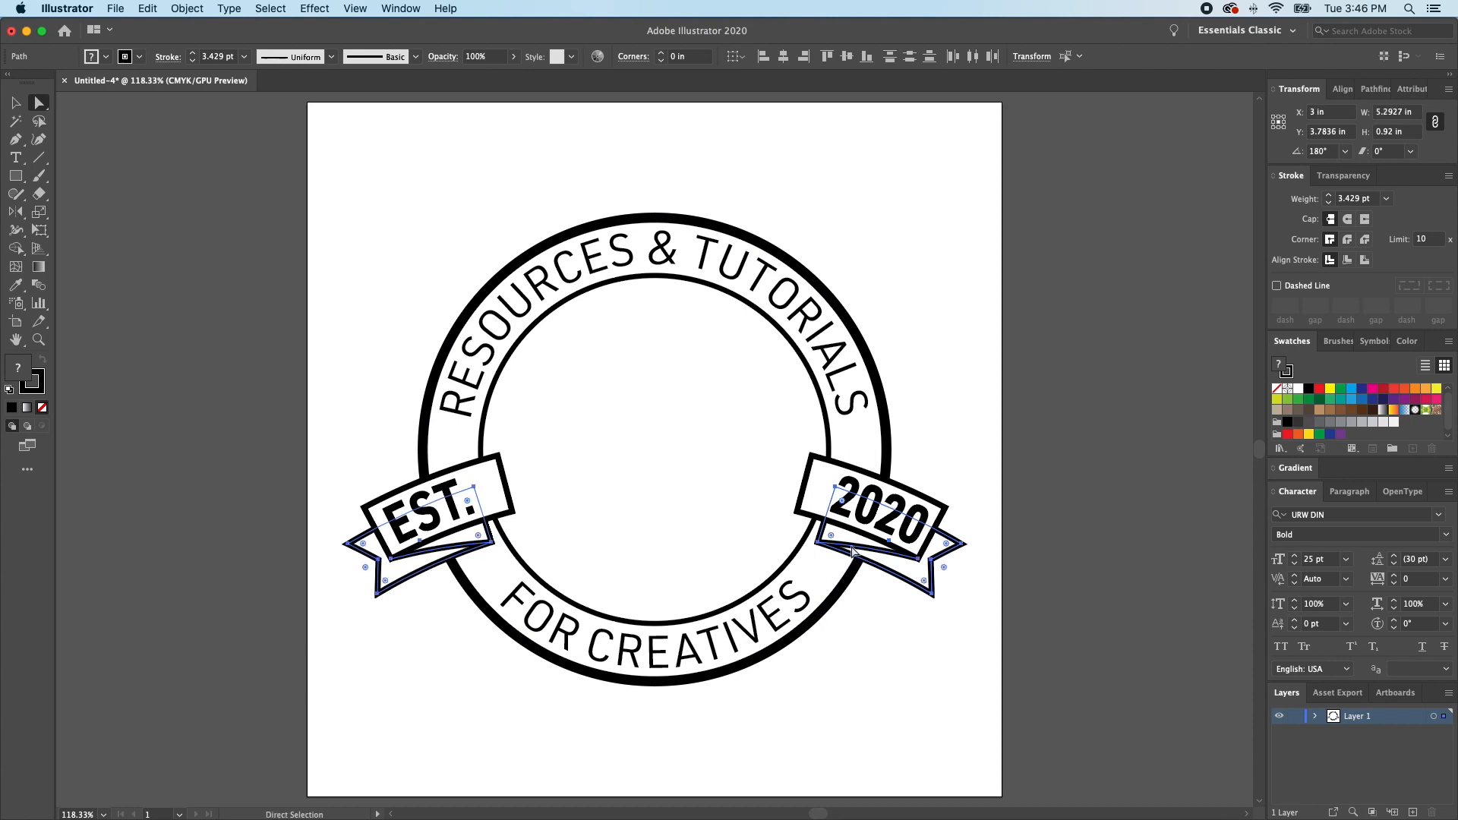
pyautogui.press('super+c')
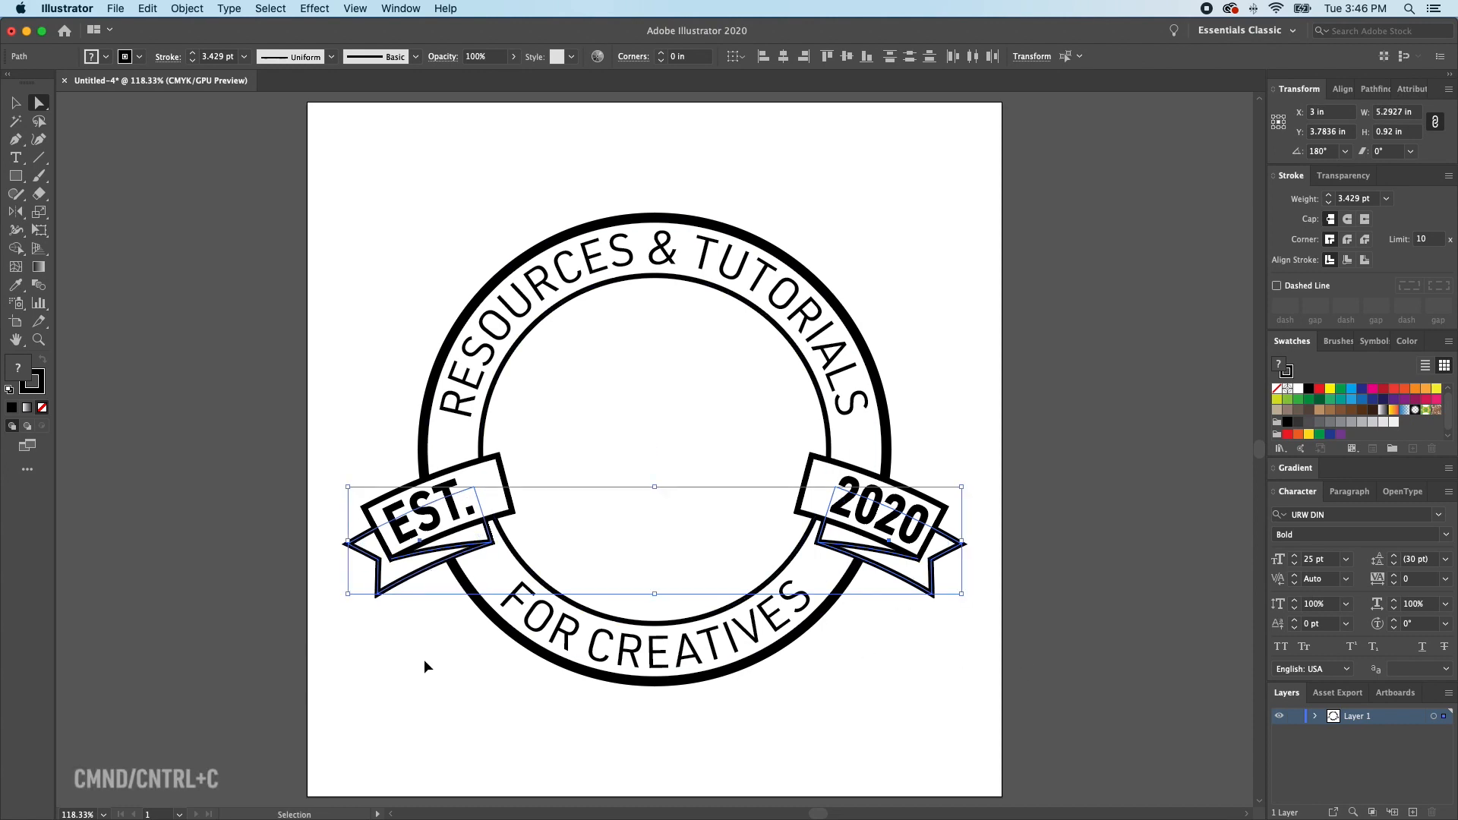
pyautogui.press('Delete')
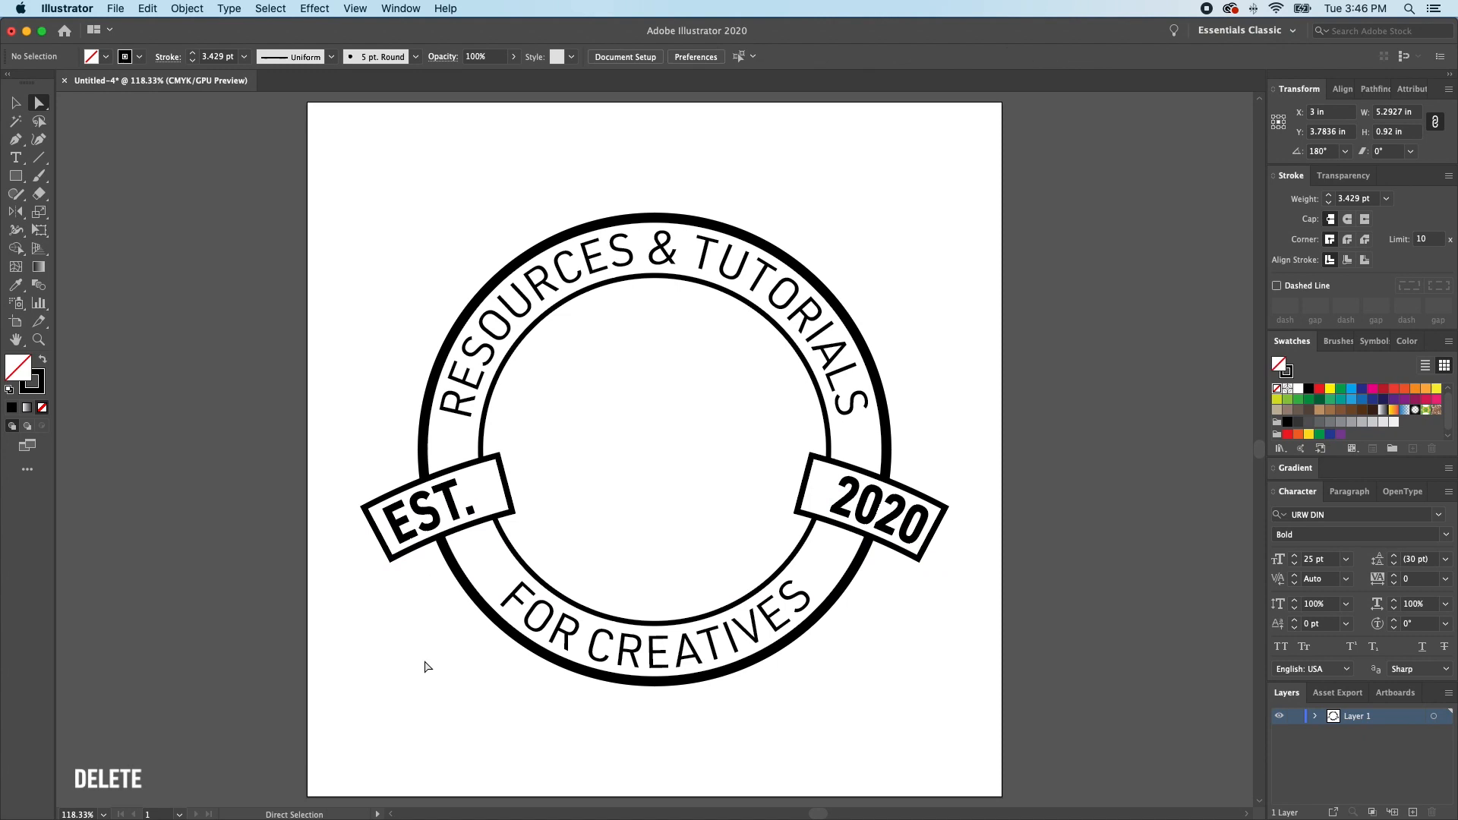
pyautogui.press('super+b')
pyautogui.press('super+g')
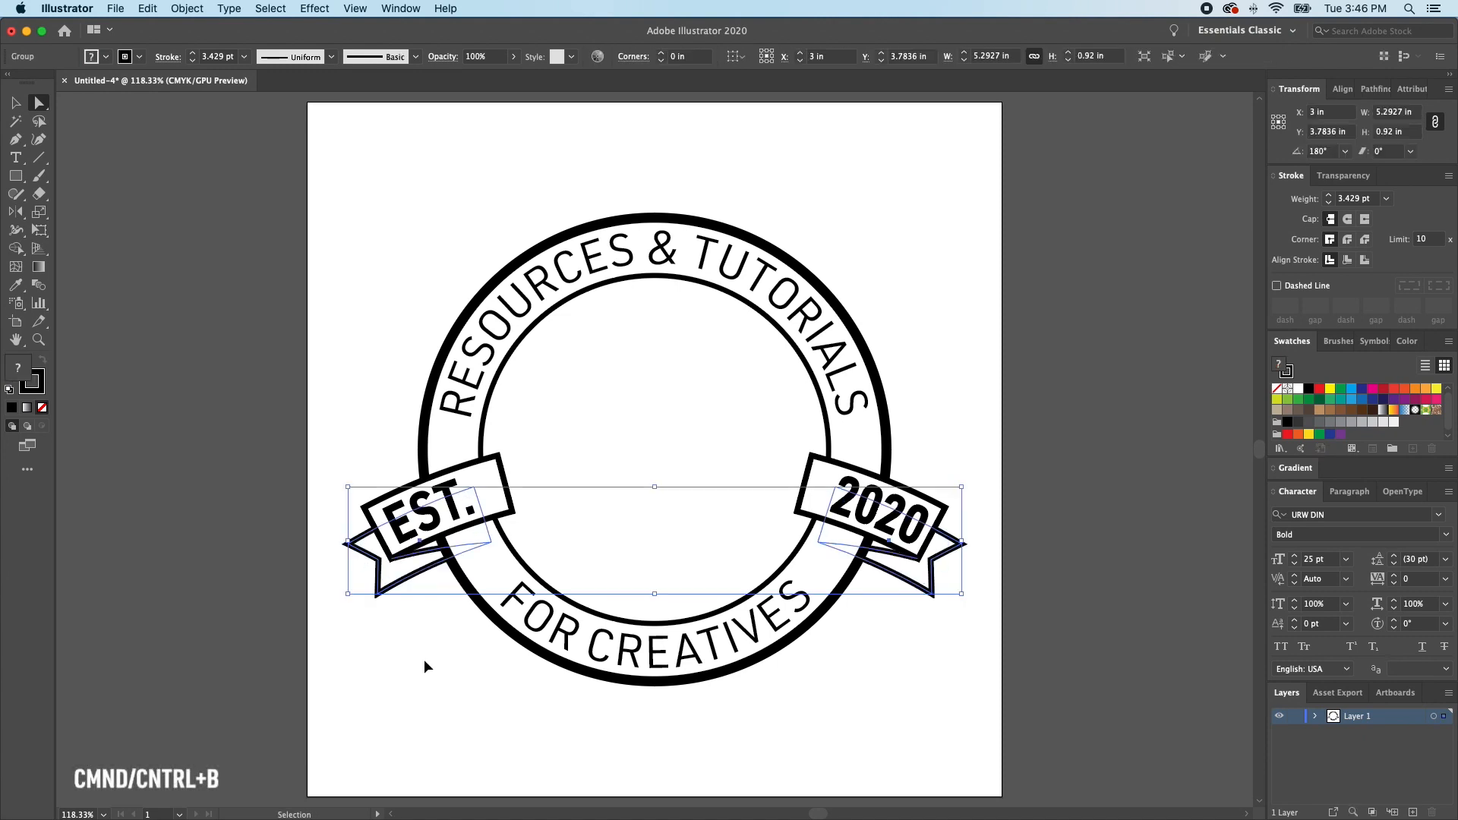
pyautogui.click(423, 659)
pyautogui.press('v')
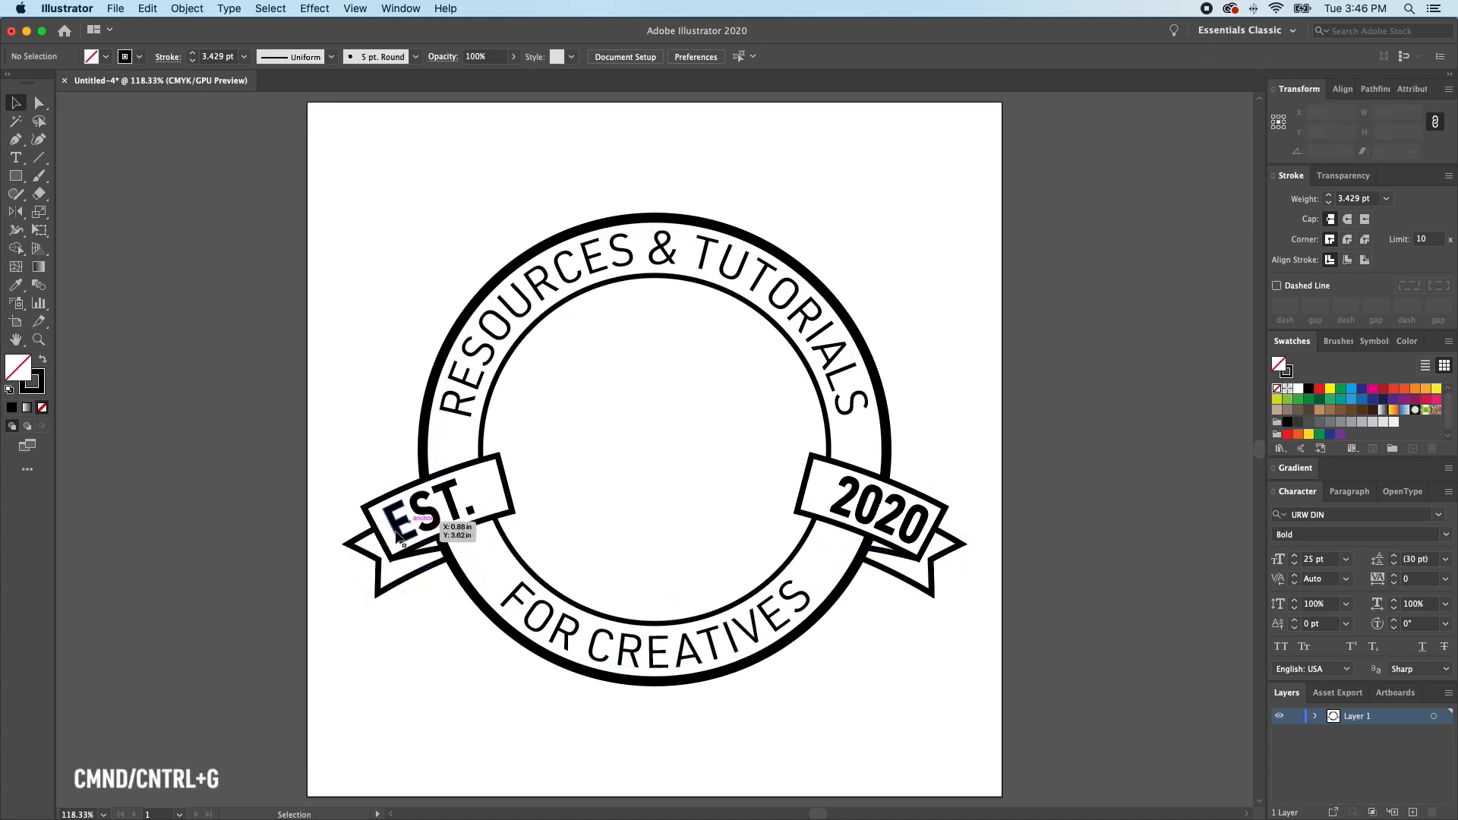
# - Bring the inner circle in front of the ribbons and deselect it
pyautogui.click(660, 478)
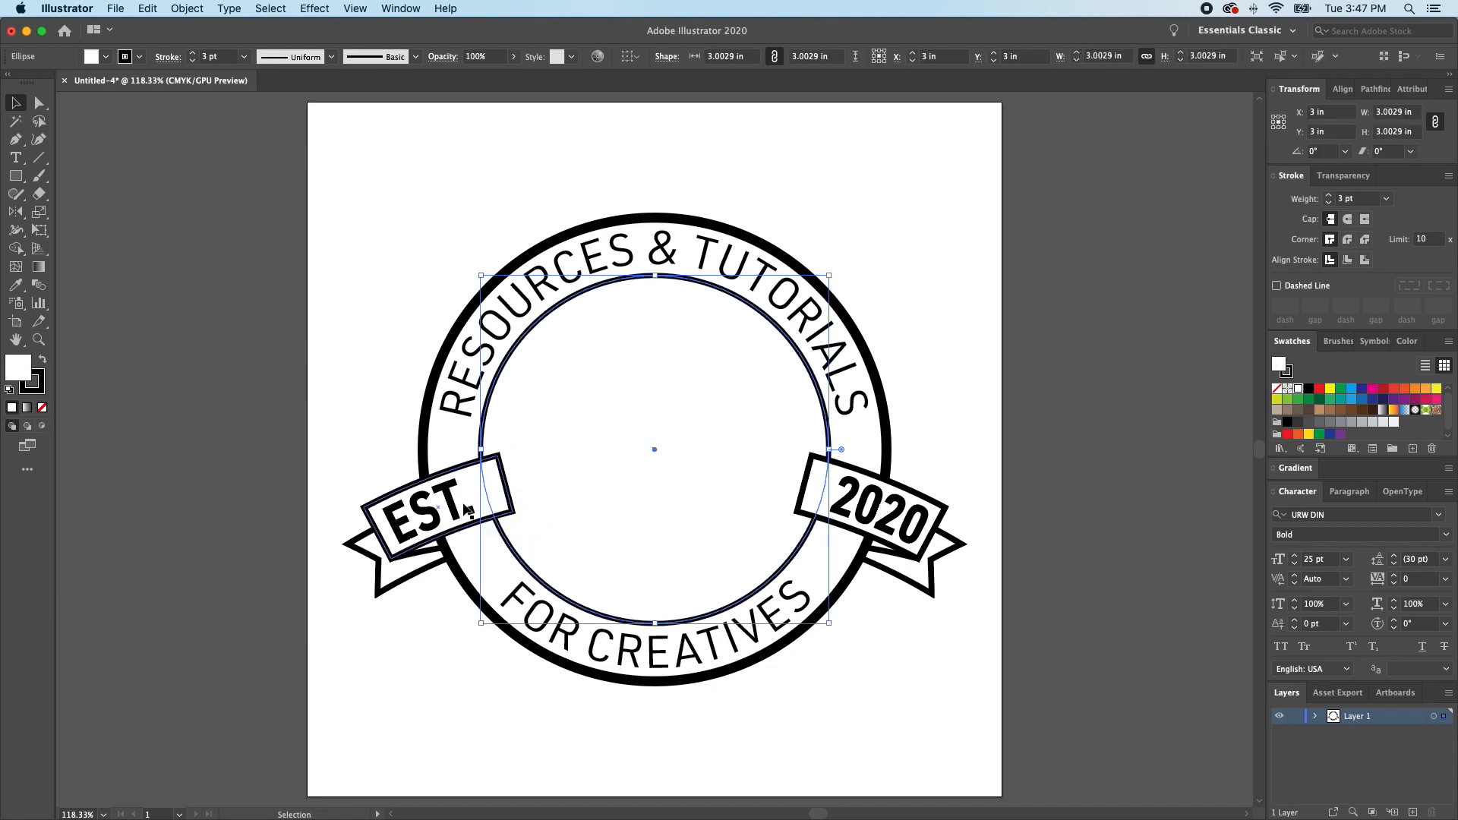
pyautogui.press('super')
pyautogui.press('super+shift+bracketright')
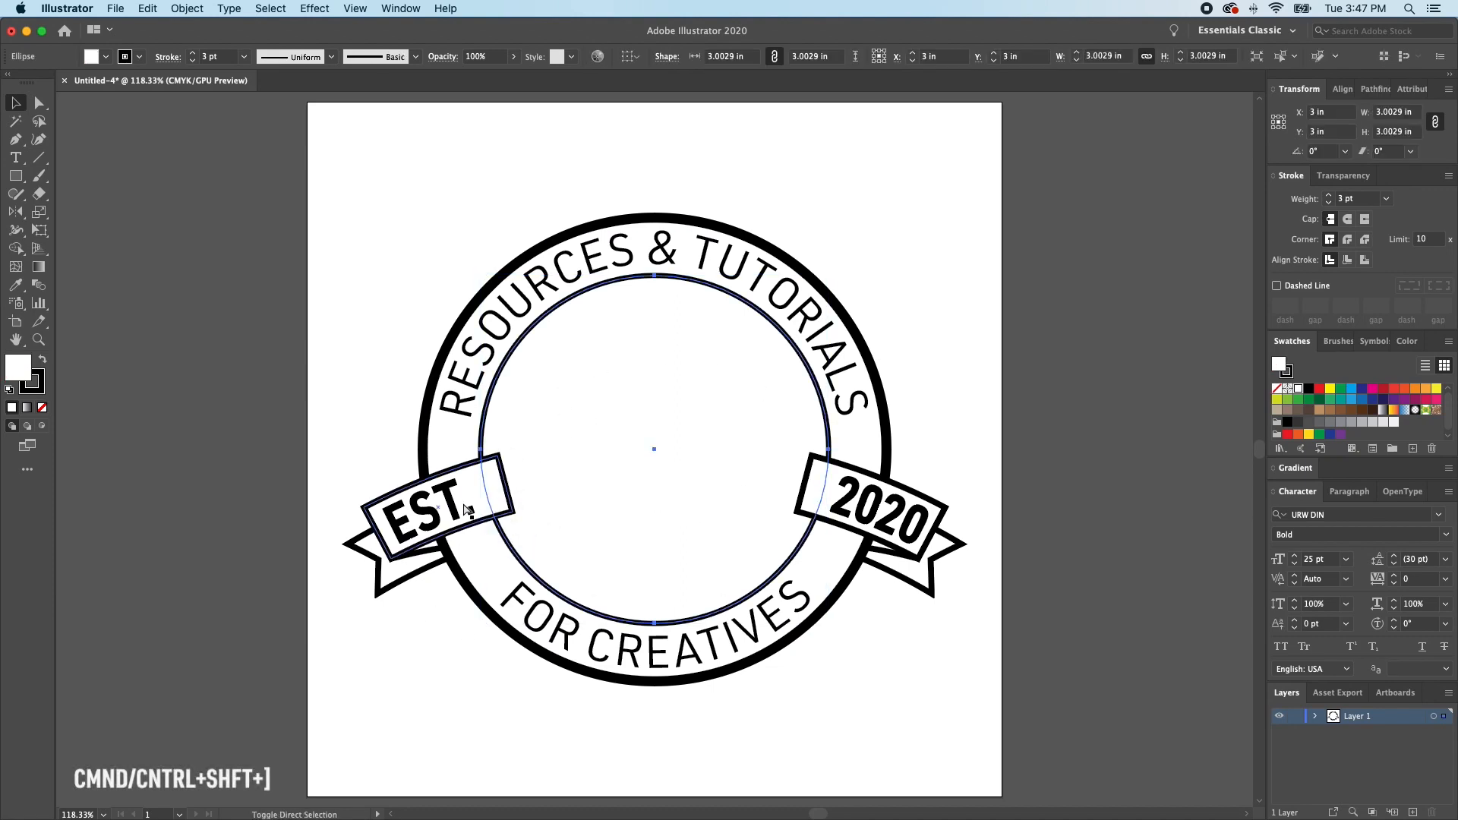
pyautogui.press('super+shift+bracketright')
pyautogui.press('super+shift+a')
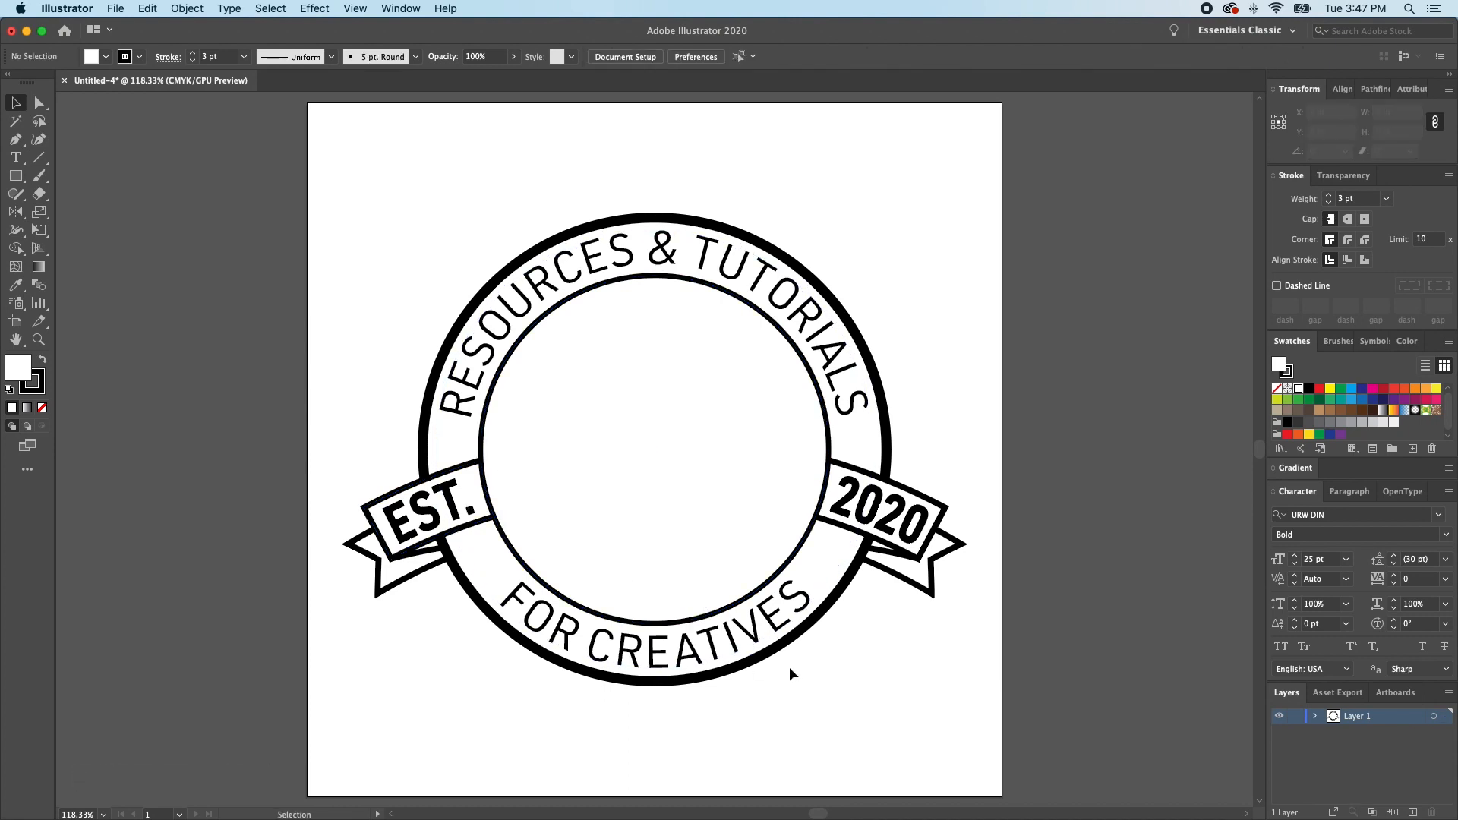
# - Move the ribbon fronts and their tail group together slightly downward and deselect them
pyautogui.press('super')
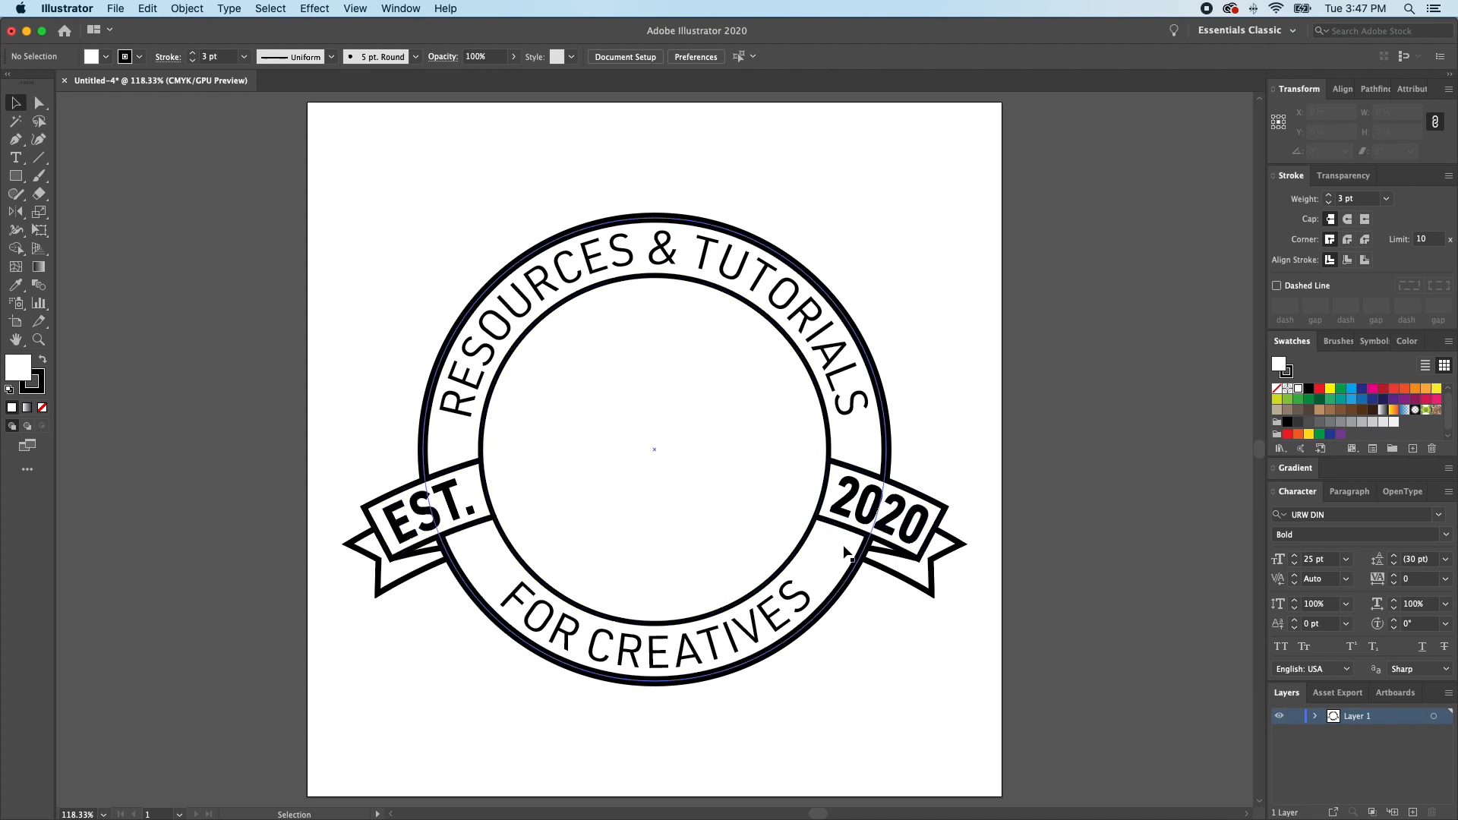
pyautogui.keyDown('shift'); pyautogui.click(930, 508); pyautogui.keyUp('shift')
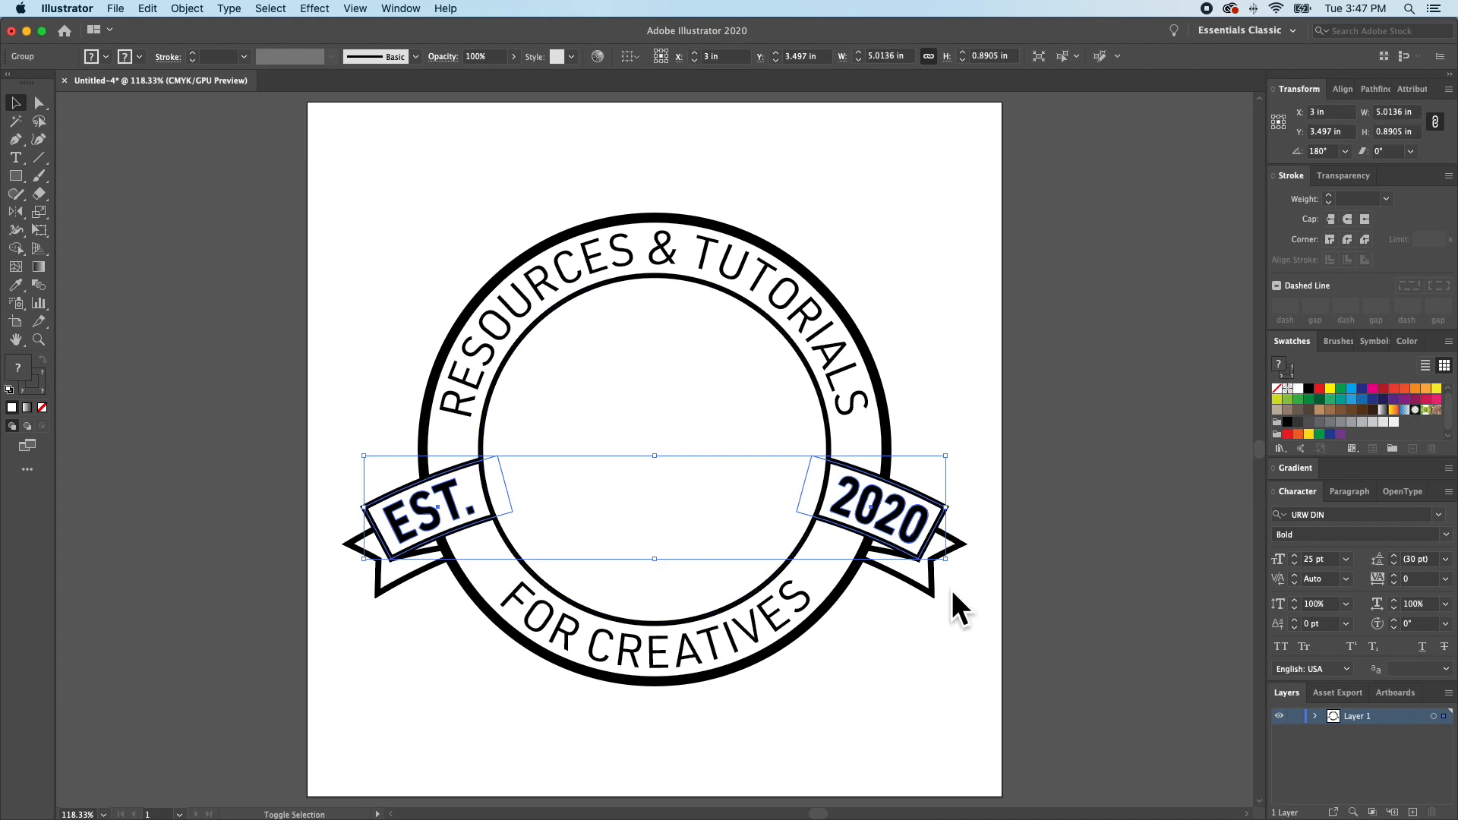
pyautogui.keyDown('shift'); pyautogui.click(906, 583); pyautogui.keyUp('shift')
pyautogui.moveTo(907, 524); pyautogui.dragTo(910, 532)
pyautogui.click(923, 418)
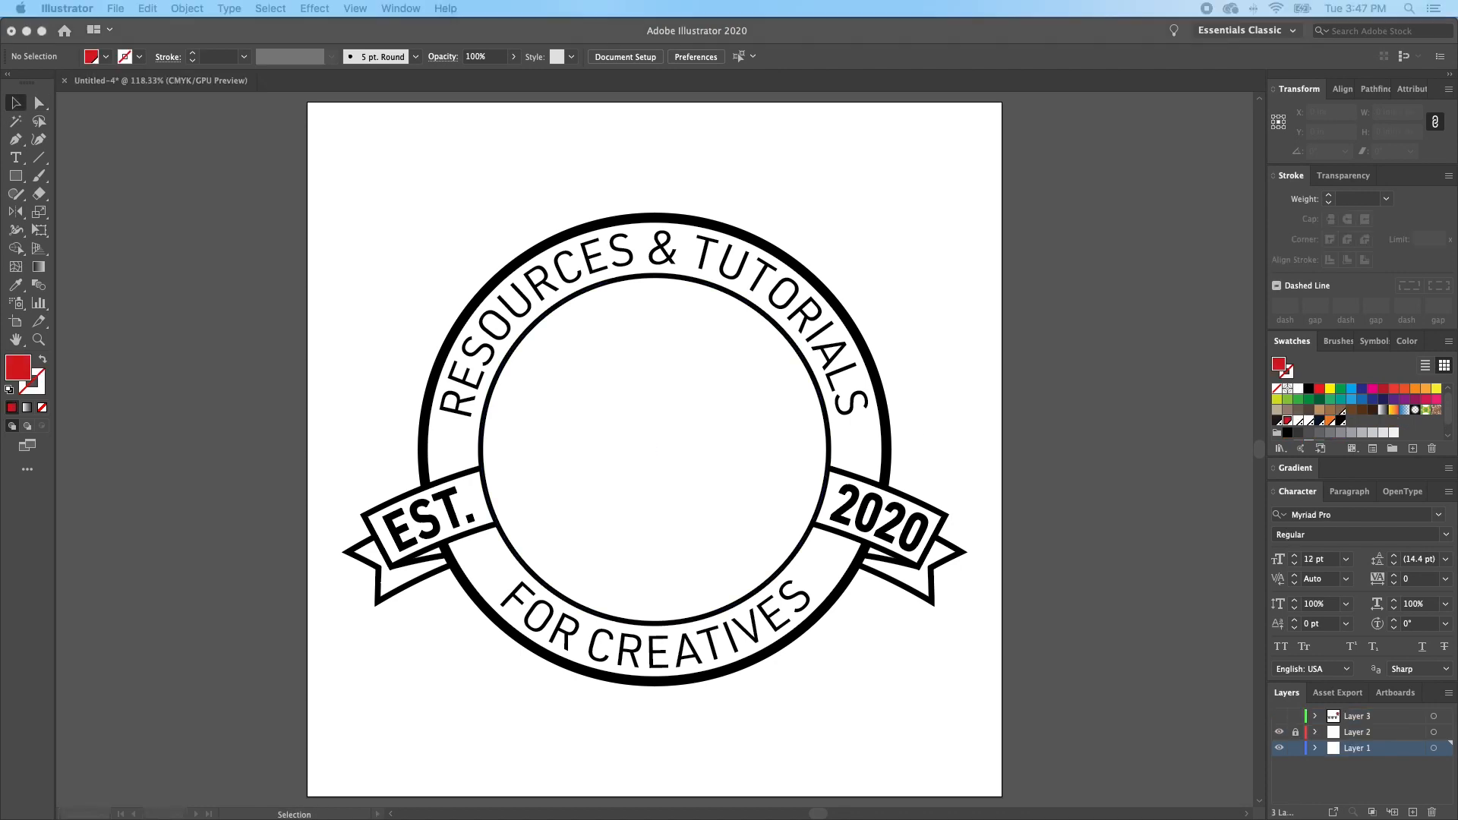
# - Paste the Easy Design Resources logo from the other document into the badge
pyautogui.press('super+v')
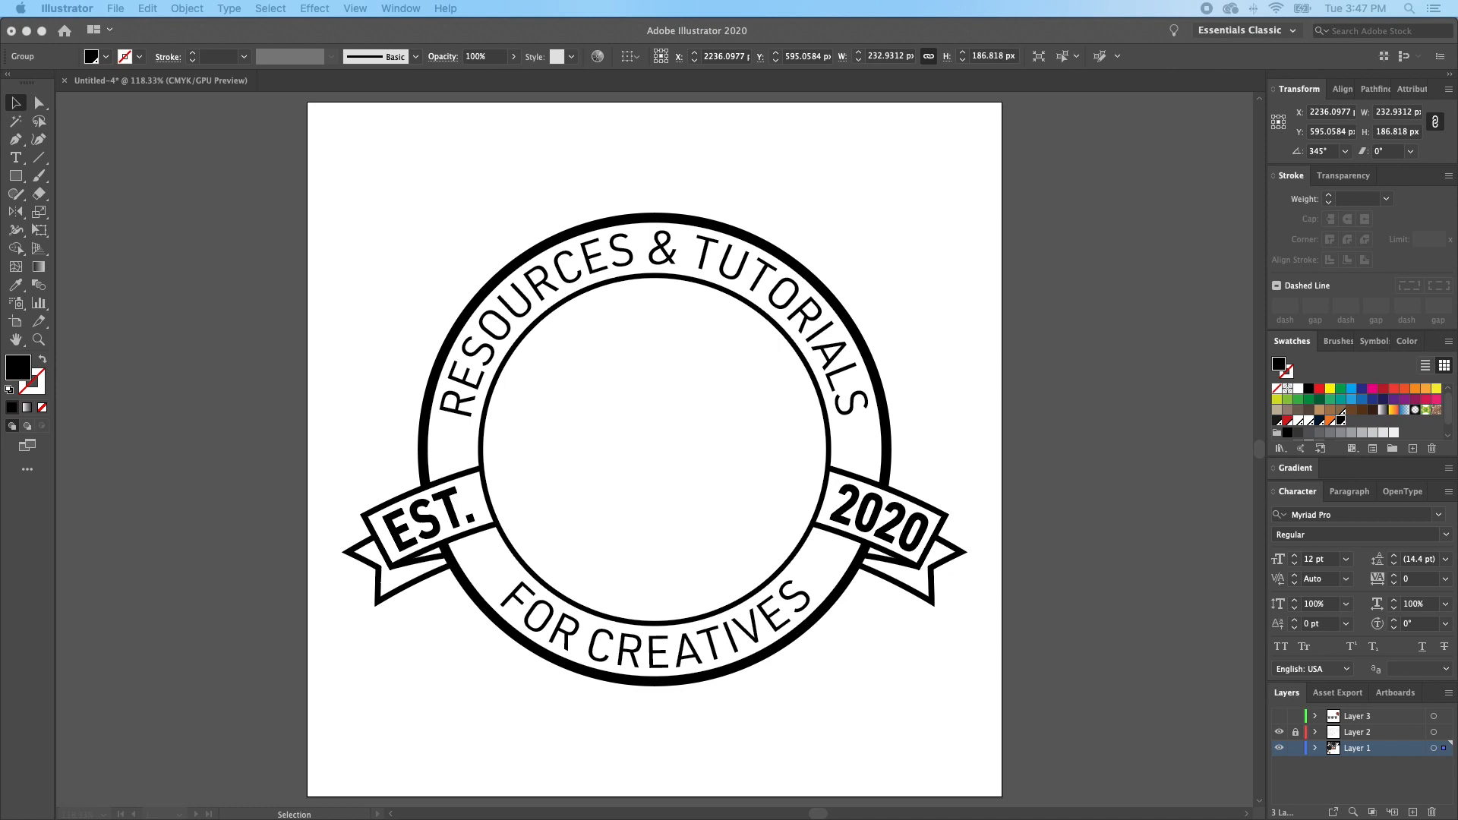
pyautogui.click(585, 386)
pyautogui.press('super+v')
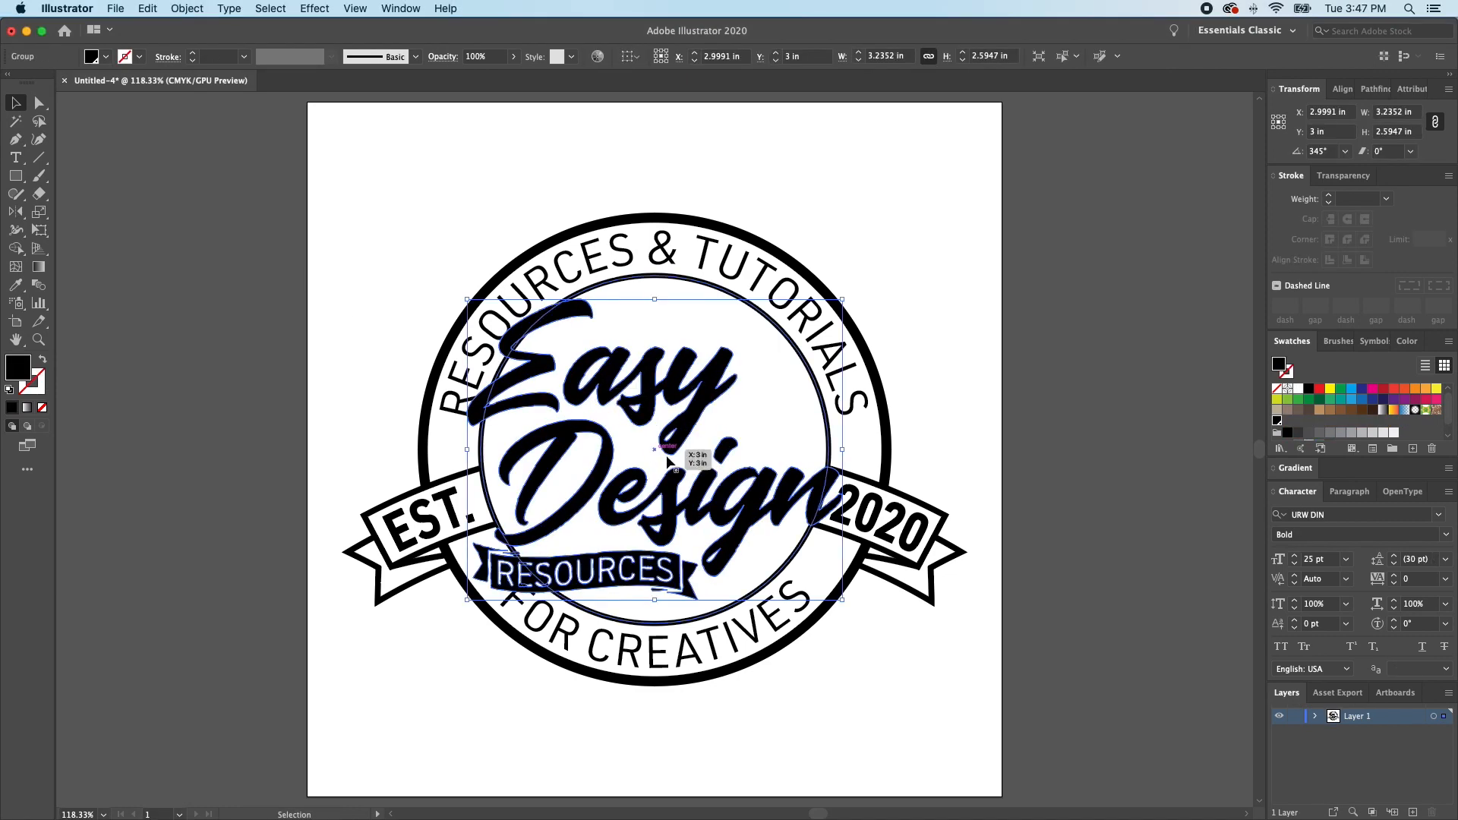
# - Scale the Easy Design logo to about 2.61 in wide and position it inside the inner circle at about X 3.05 in, Y 2.86 in
pyautogui.moveTo(831, 501); pyautogui.dragTo(751, 447)
pyautogui.moveTo(655, 542); pyautogui.dragTo(655, 548)
pyautogui.moveTo(771, 463); pyautogui.dragTo(778, 475)
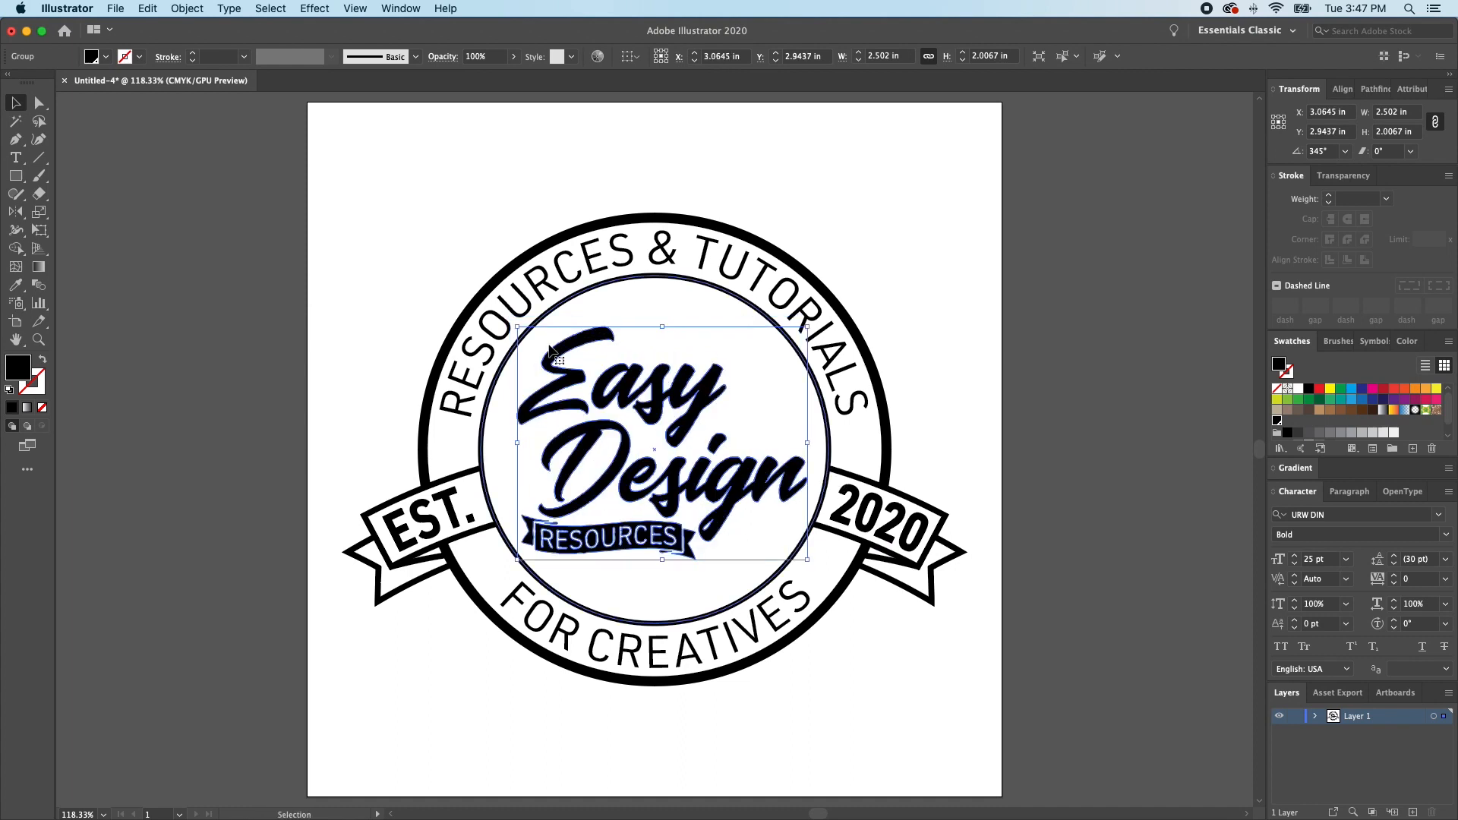
pyautogui.moveTo(516, 321); pyautogui.dragTo(508, 320)
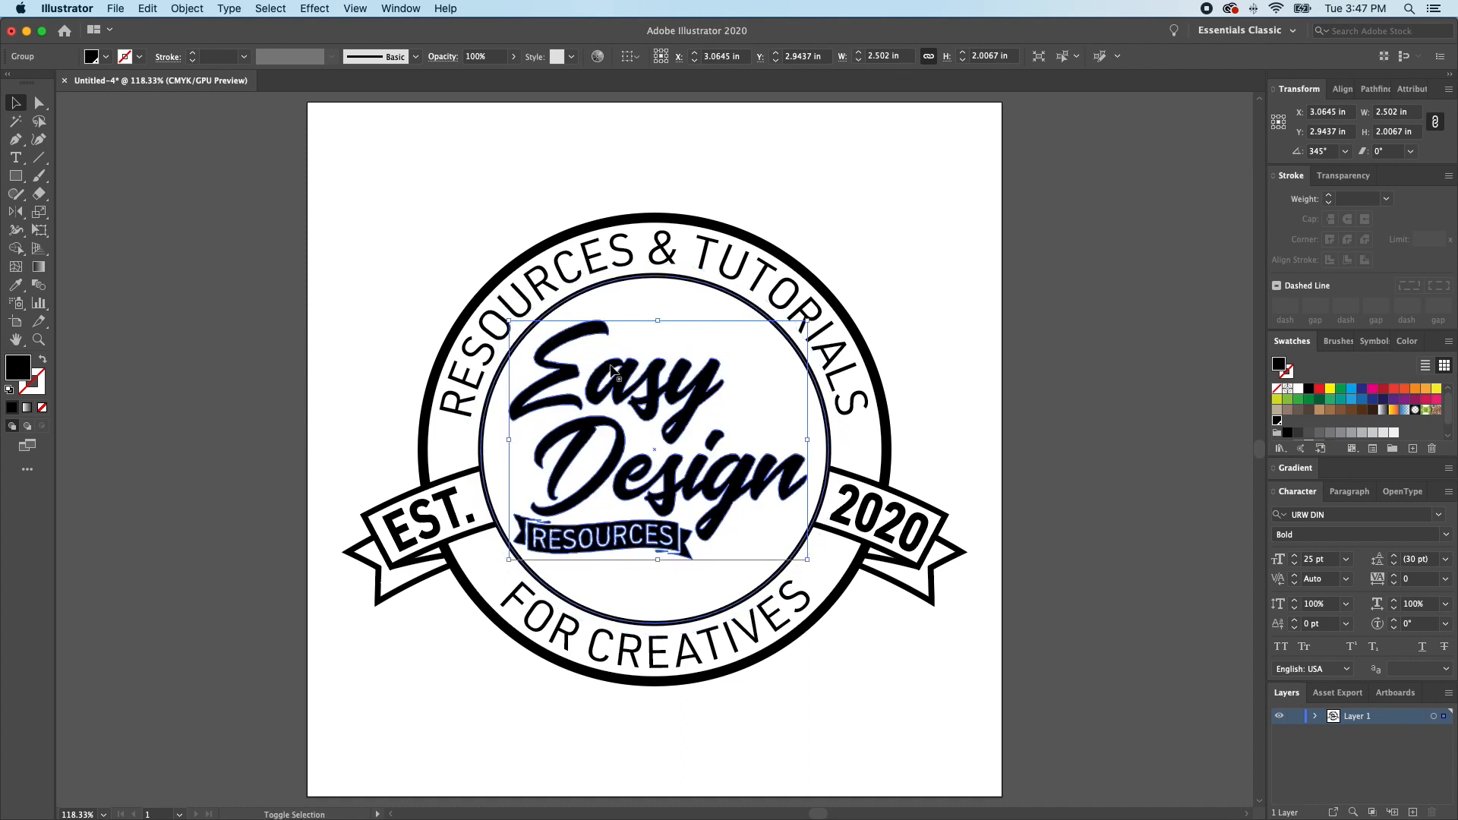
pyautogui.moveTo(629, 366); pyautogui.dragTo(628, 366)
pyautogui.moveTo(810, 434); pyautogui.dragTo(812, 434)
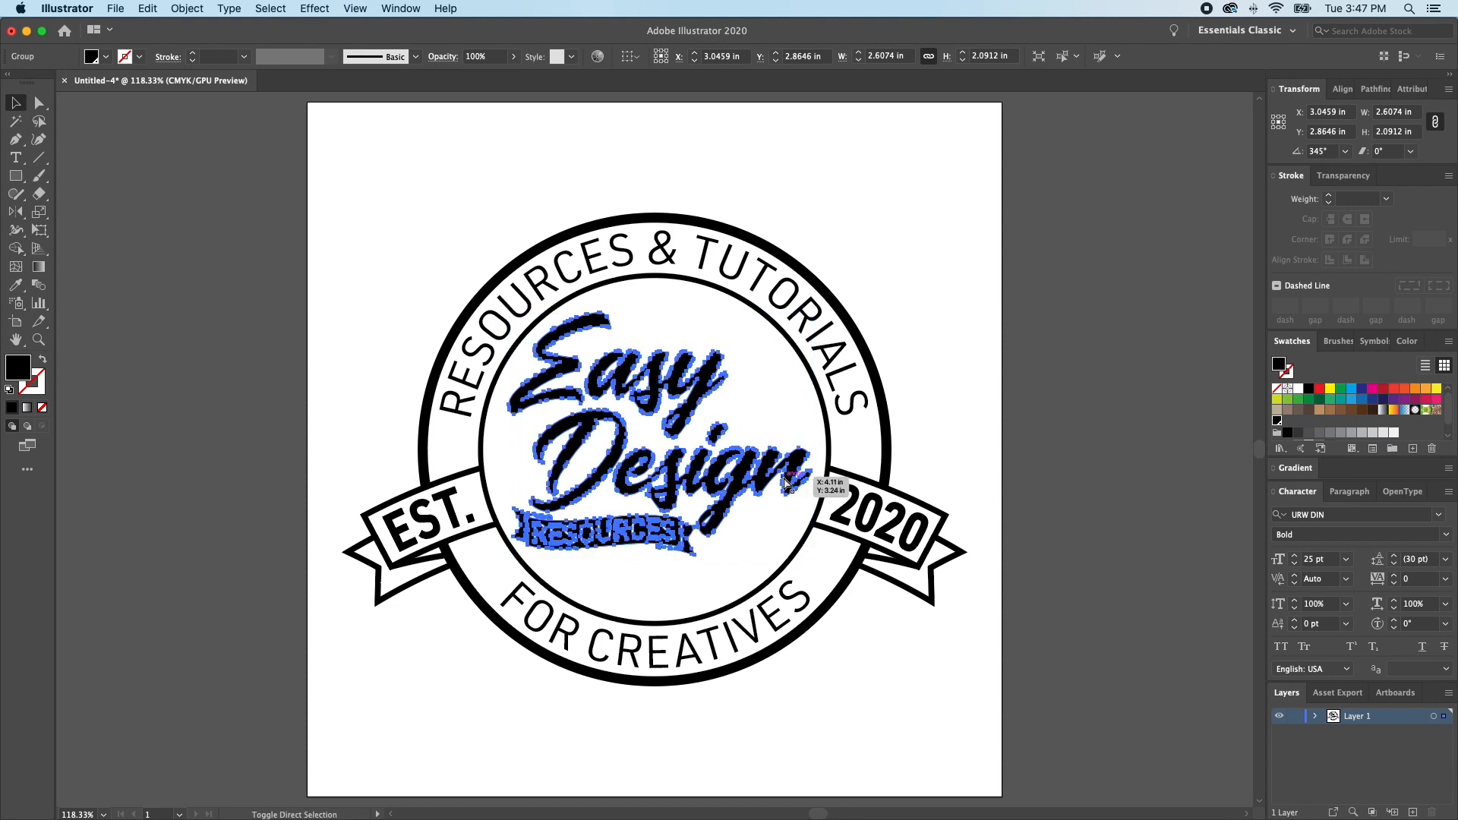
pyautogui.click(790, 478)
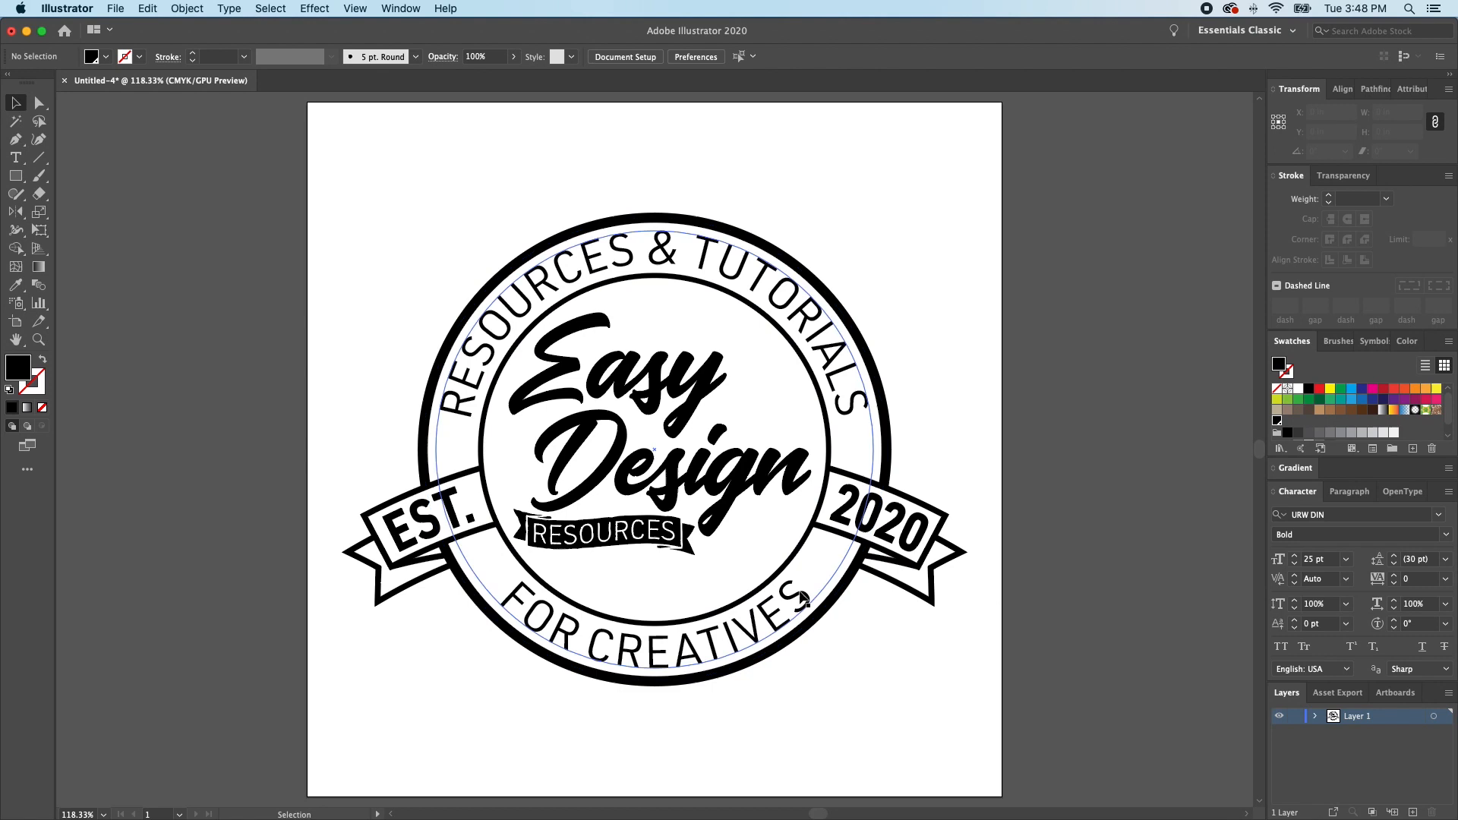
# - Start a new swatch from the outer circle's stroke colour and set its colour type to Spot Color
pyautogui.press('q')
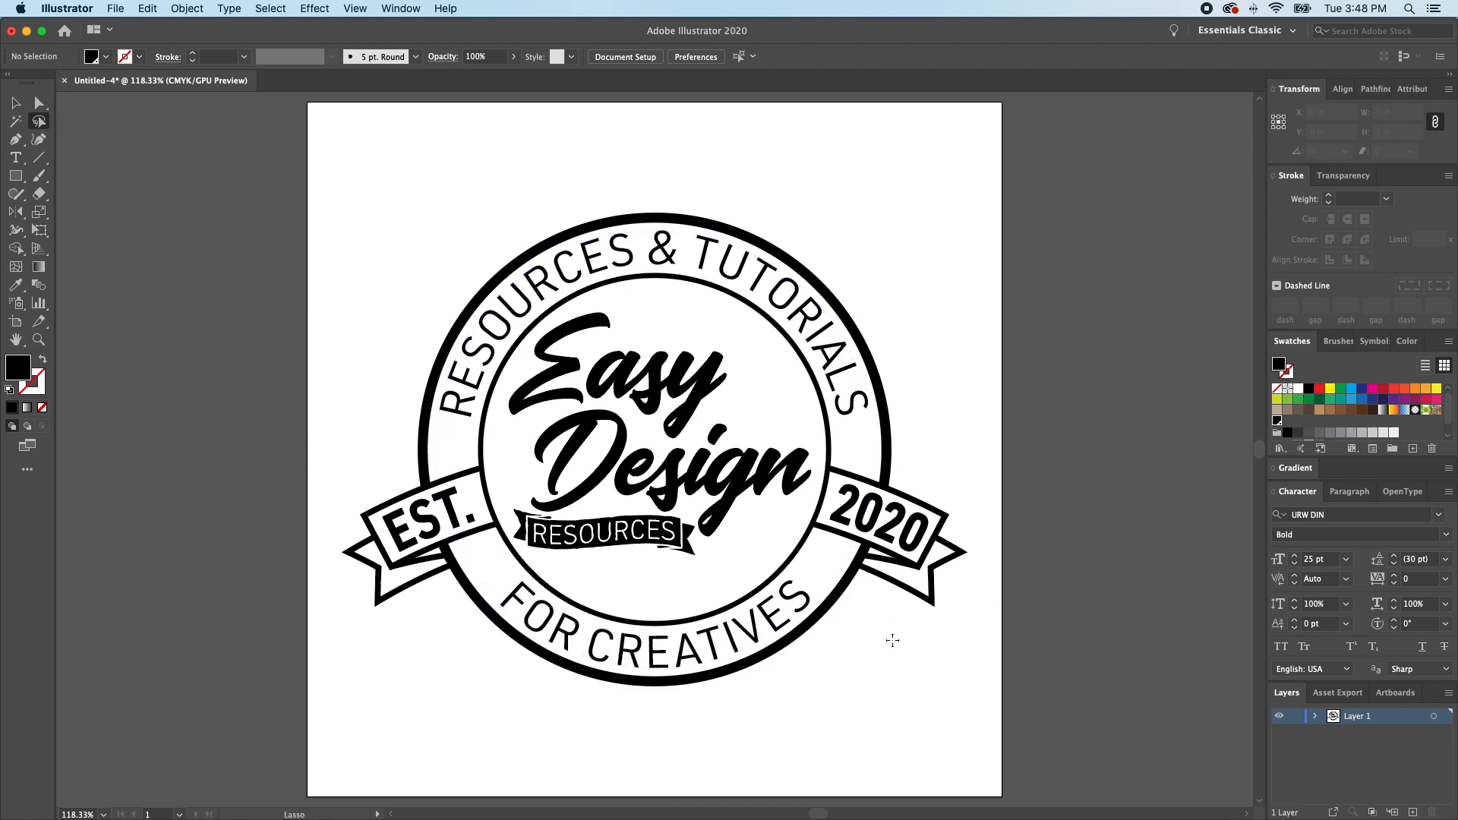
pyautogui.press('a')
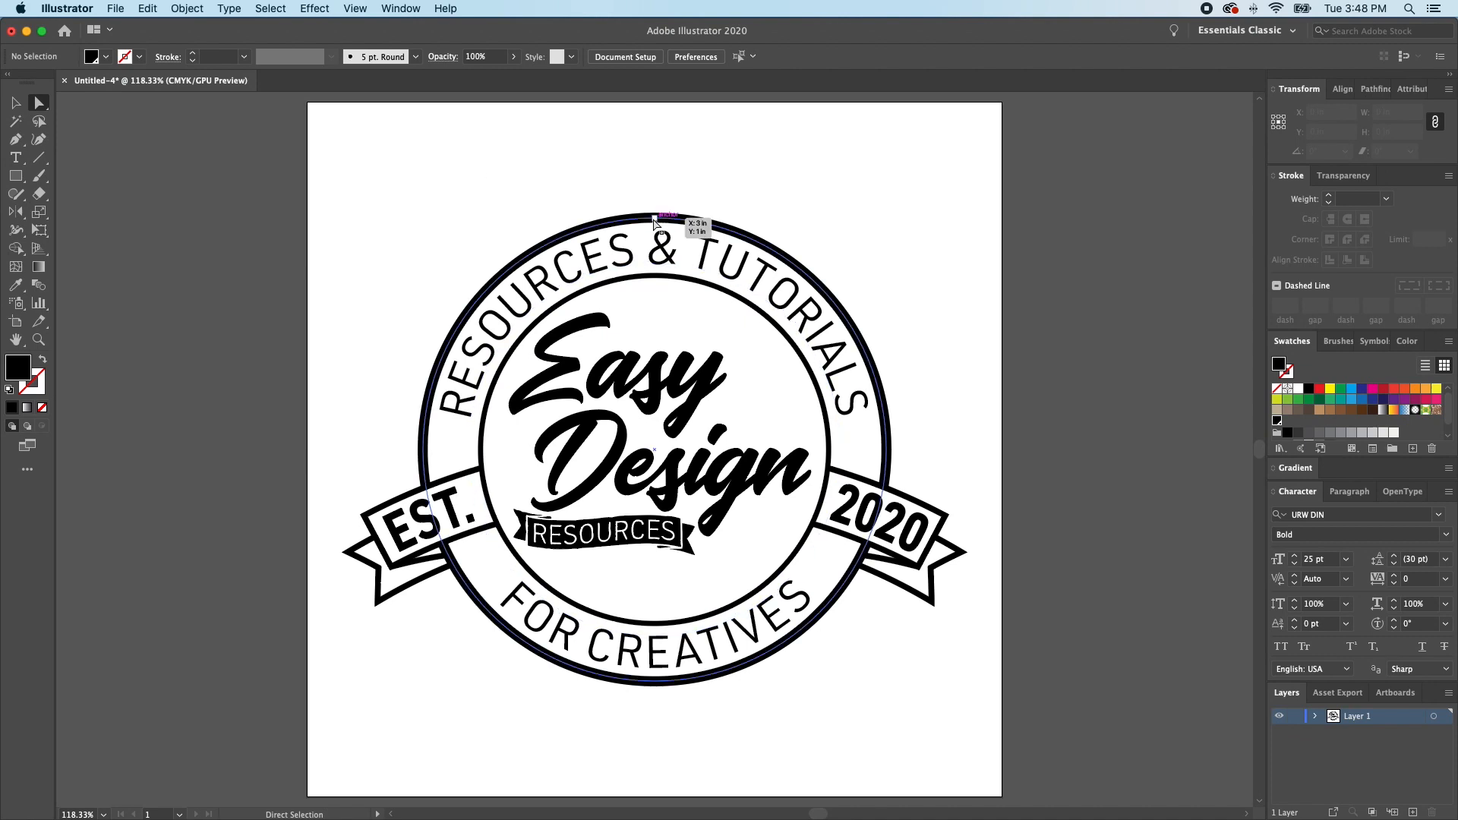
pyautogui.click(804, 198)
pyautogui.click(874, 371)
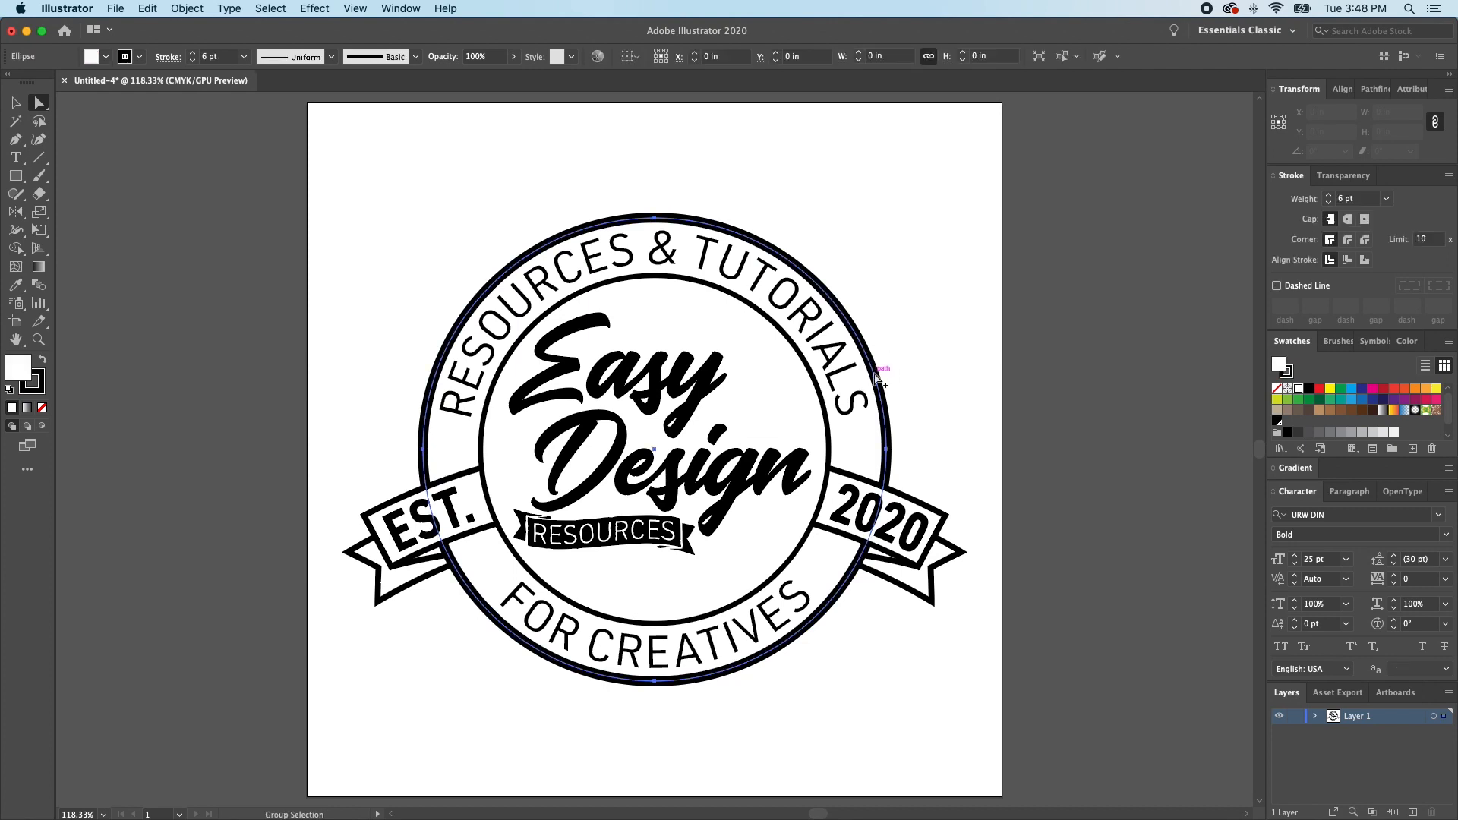
pyautogui.press('x')
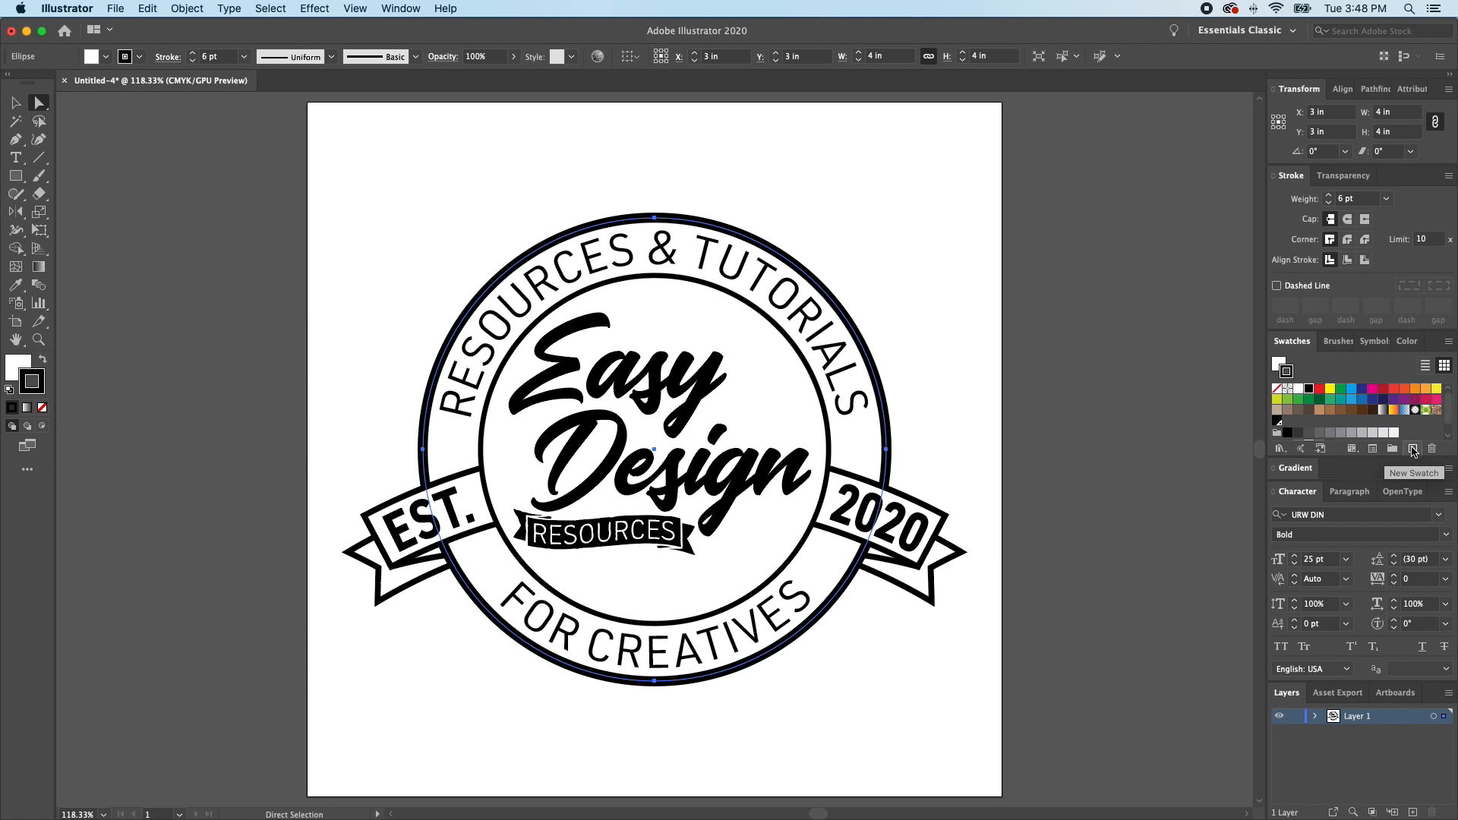
pyautogui.click(1413, 449)
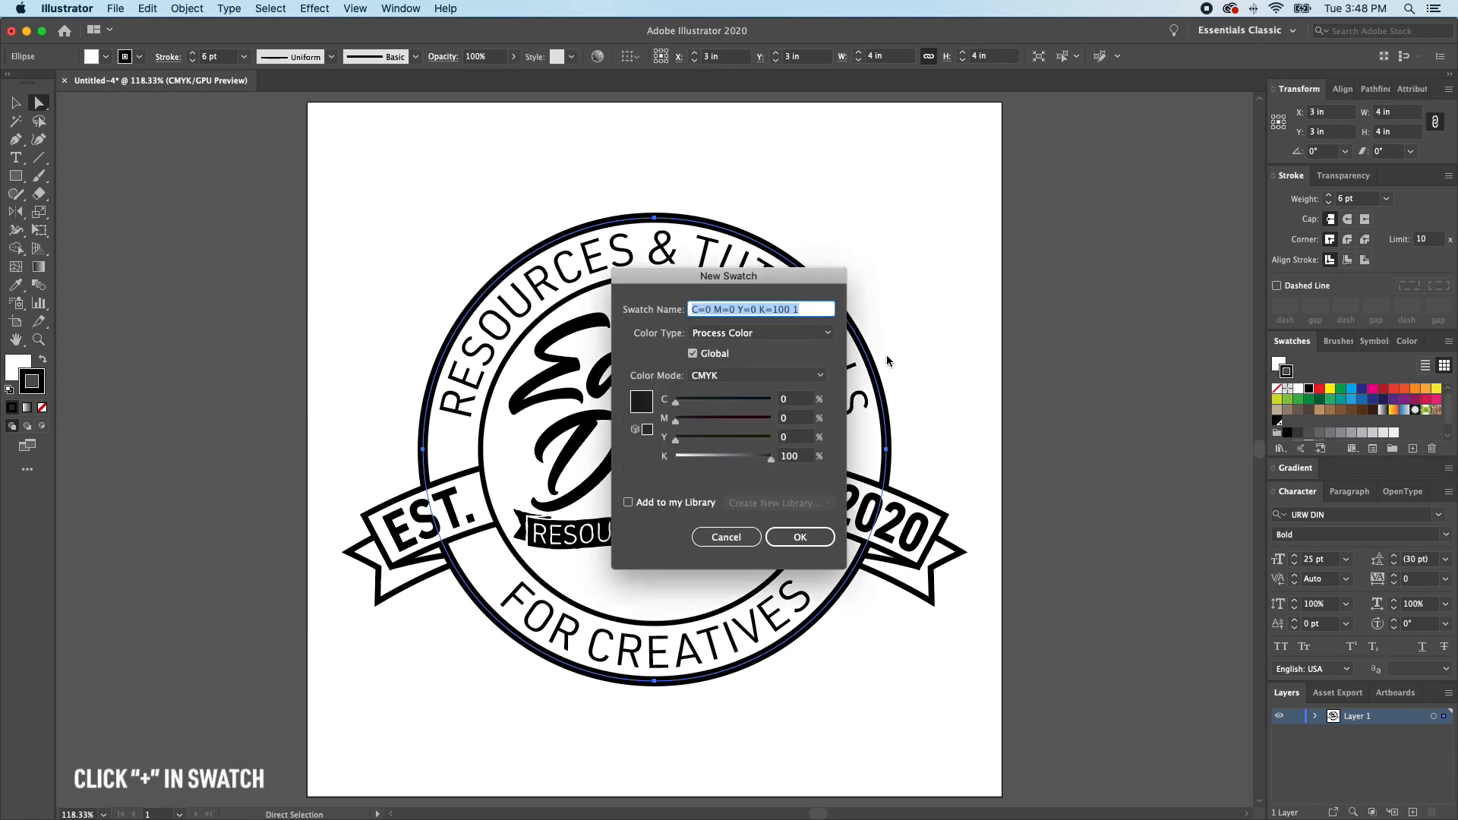
pyautogui.click(759, 333)
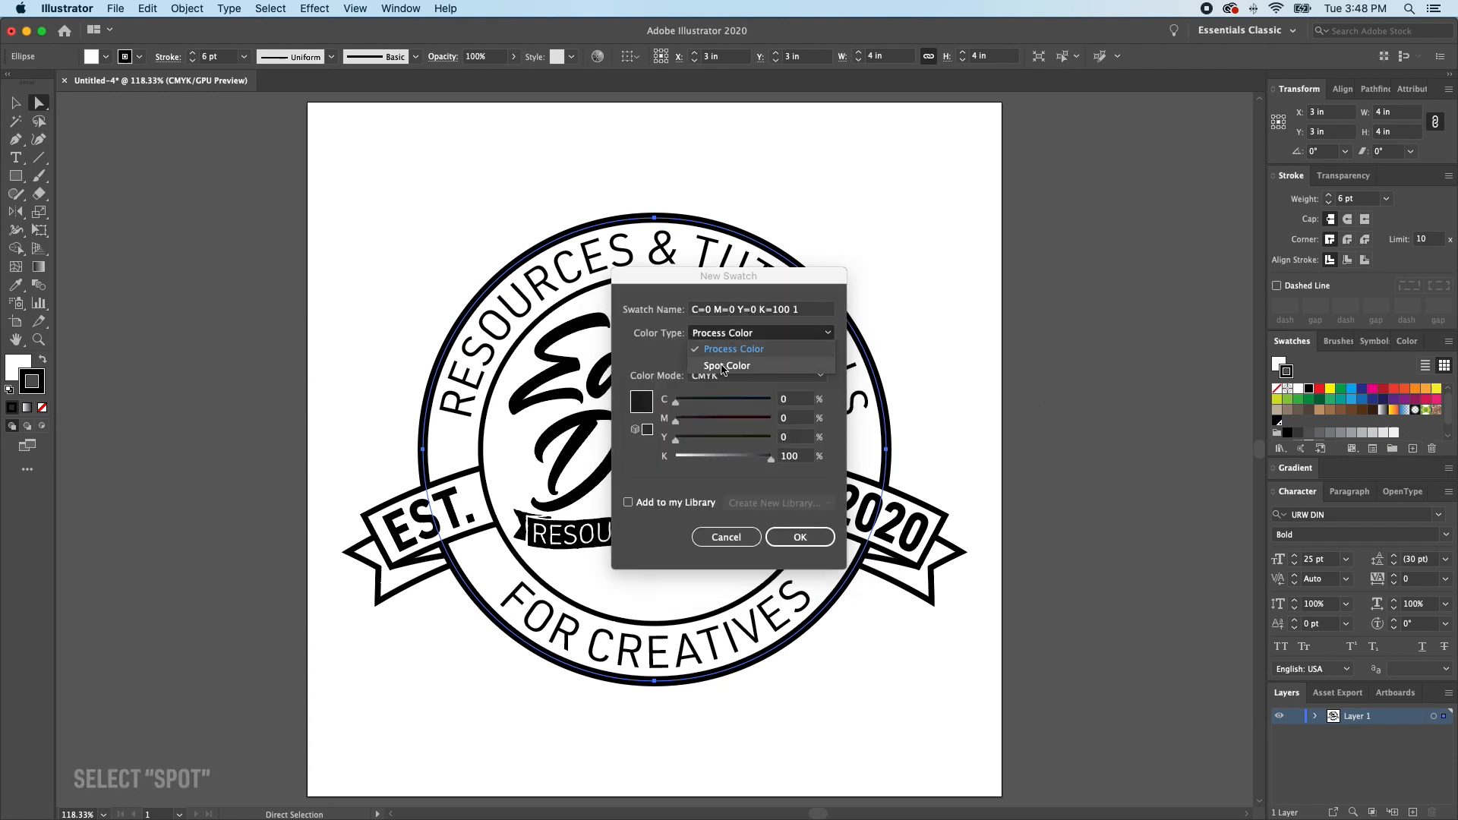
pyautogui.click(722, 366)
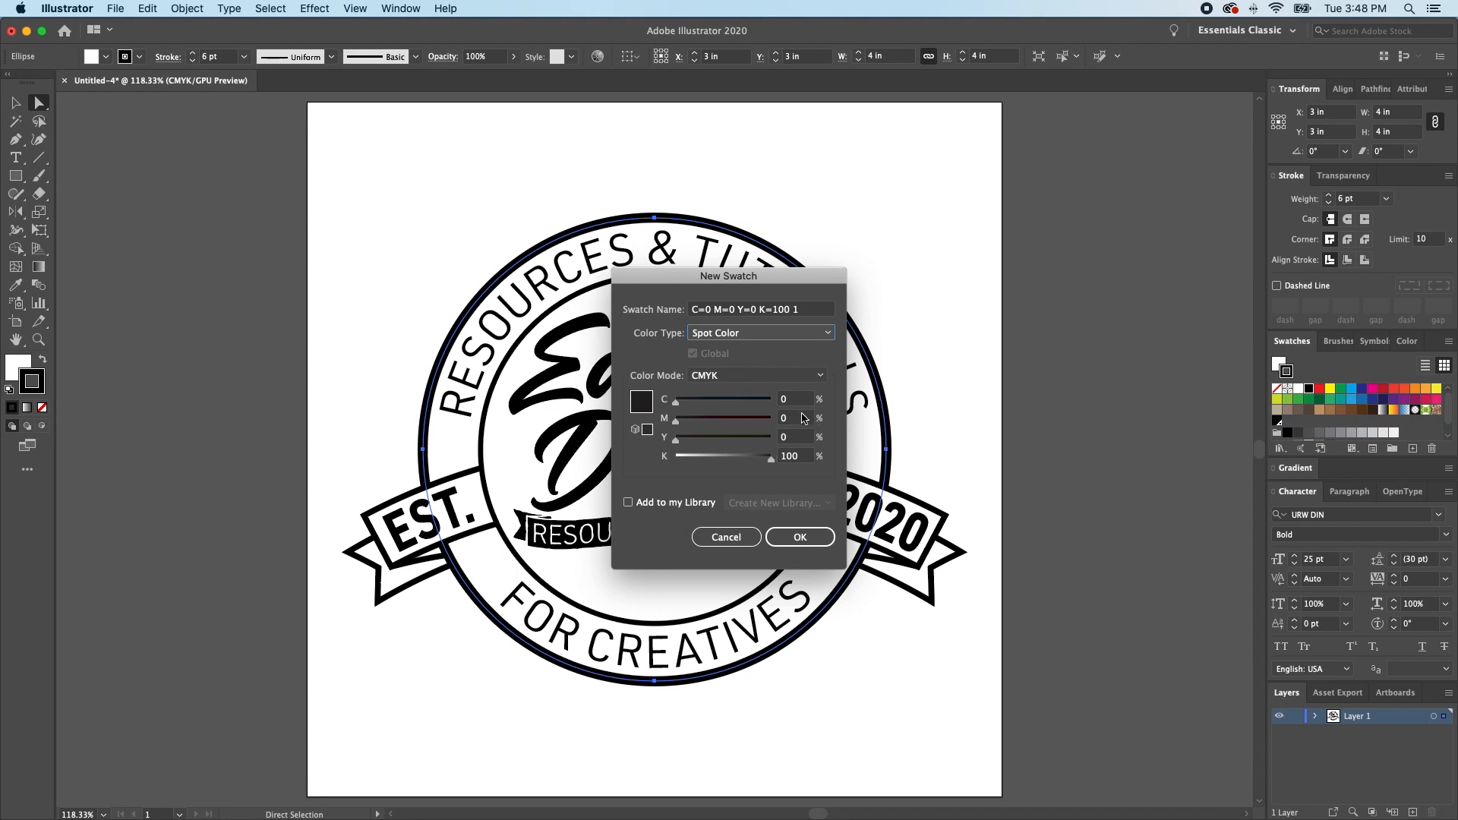
# - Set the new swatch to C=0 M=100 Y=100 K=0, apply it to the outer circle's stroke and deselect
pyautogui.moveTo(757, 419); pyautogui.dragTo(822, 442)
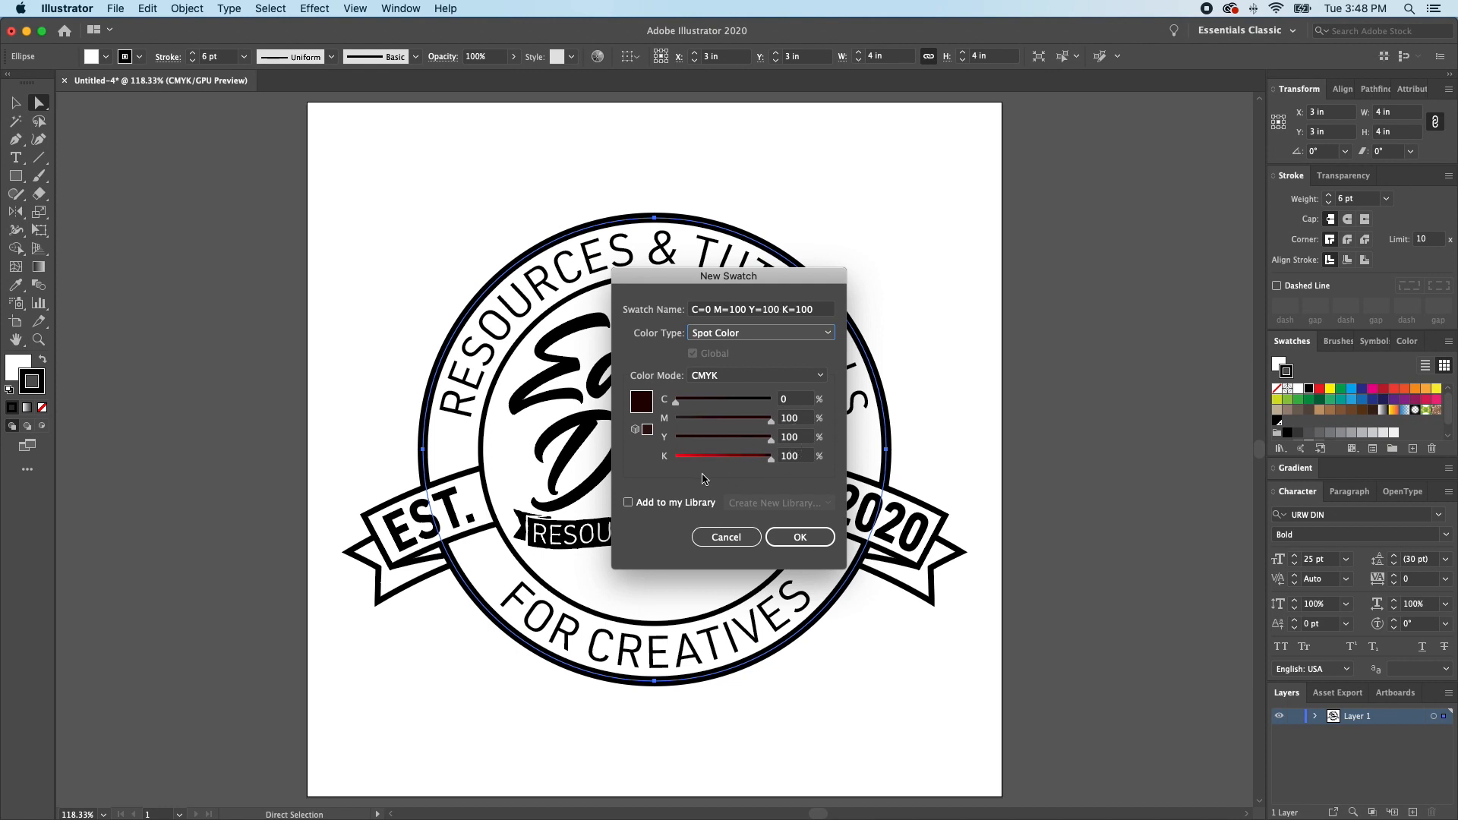
pyautogui.click(791, 457)
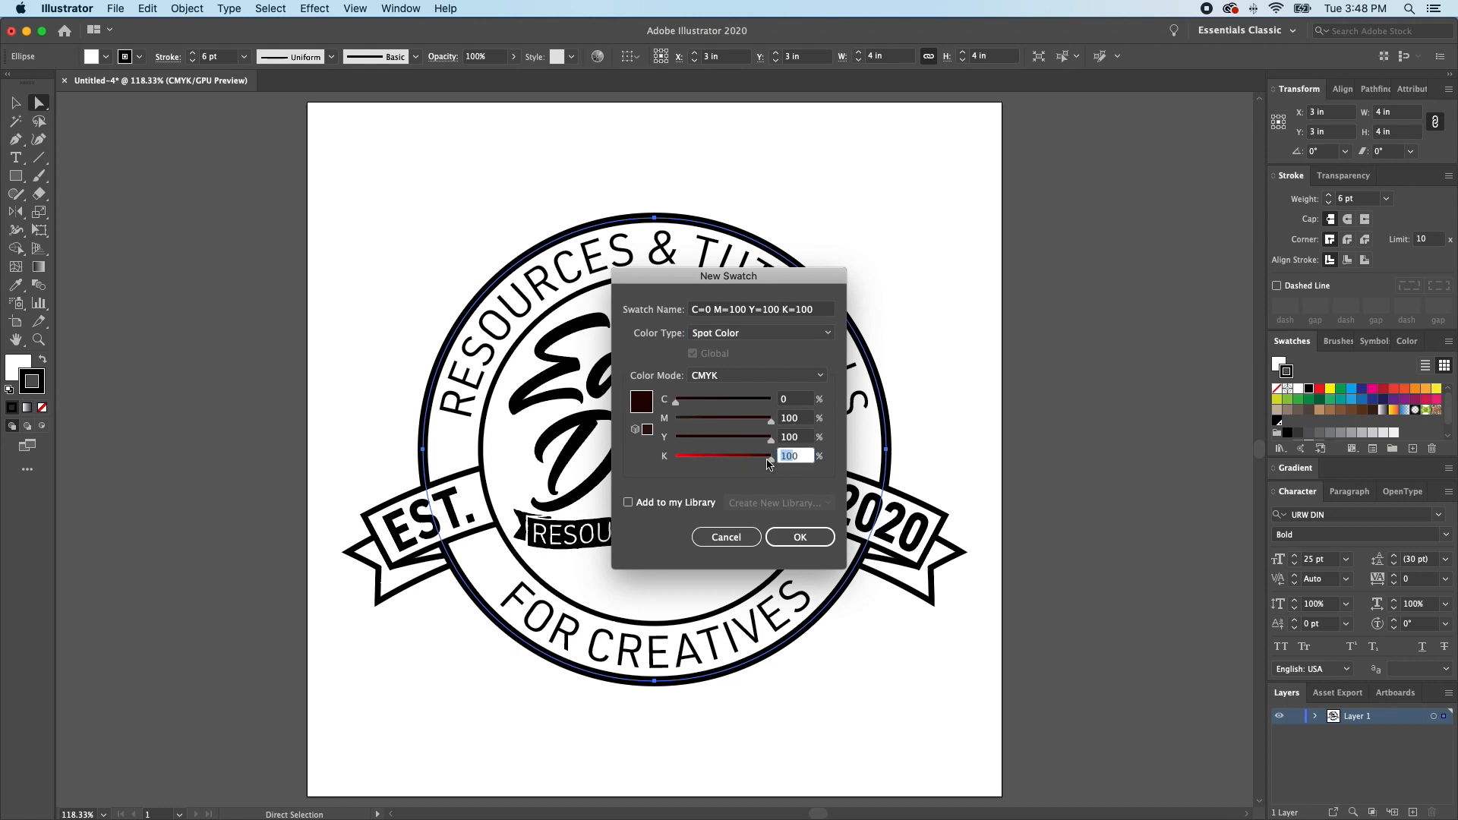
pyautogui.write('0')
pyautogui.click(800, 537)
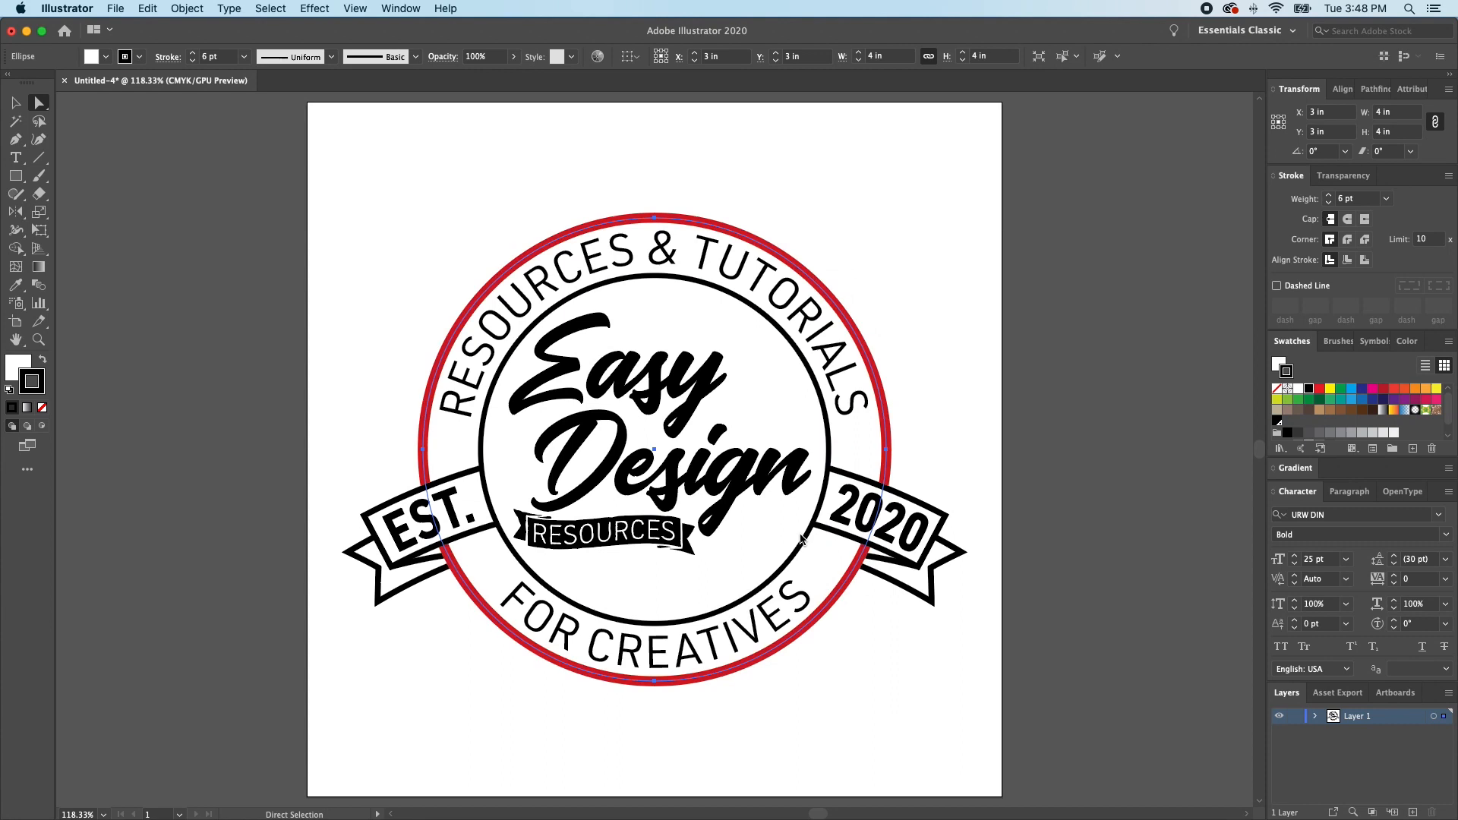
pyautogui.click(922, 362)
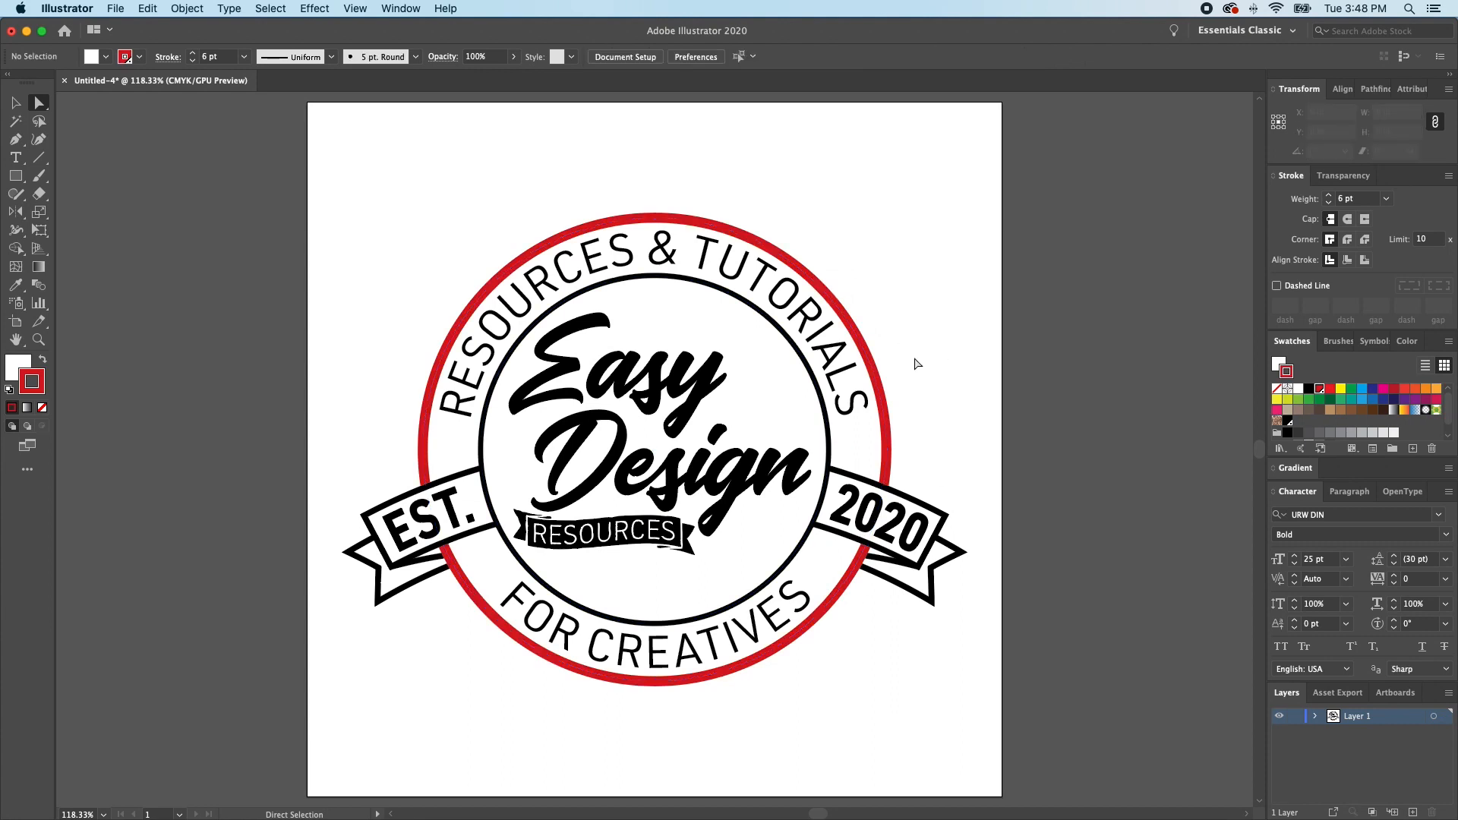
# - Fill the inner circle with the new red spot swatch and deselect it
pyautogui.click(787, 390)
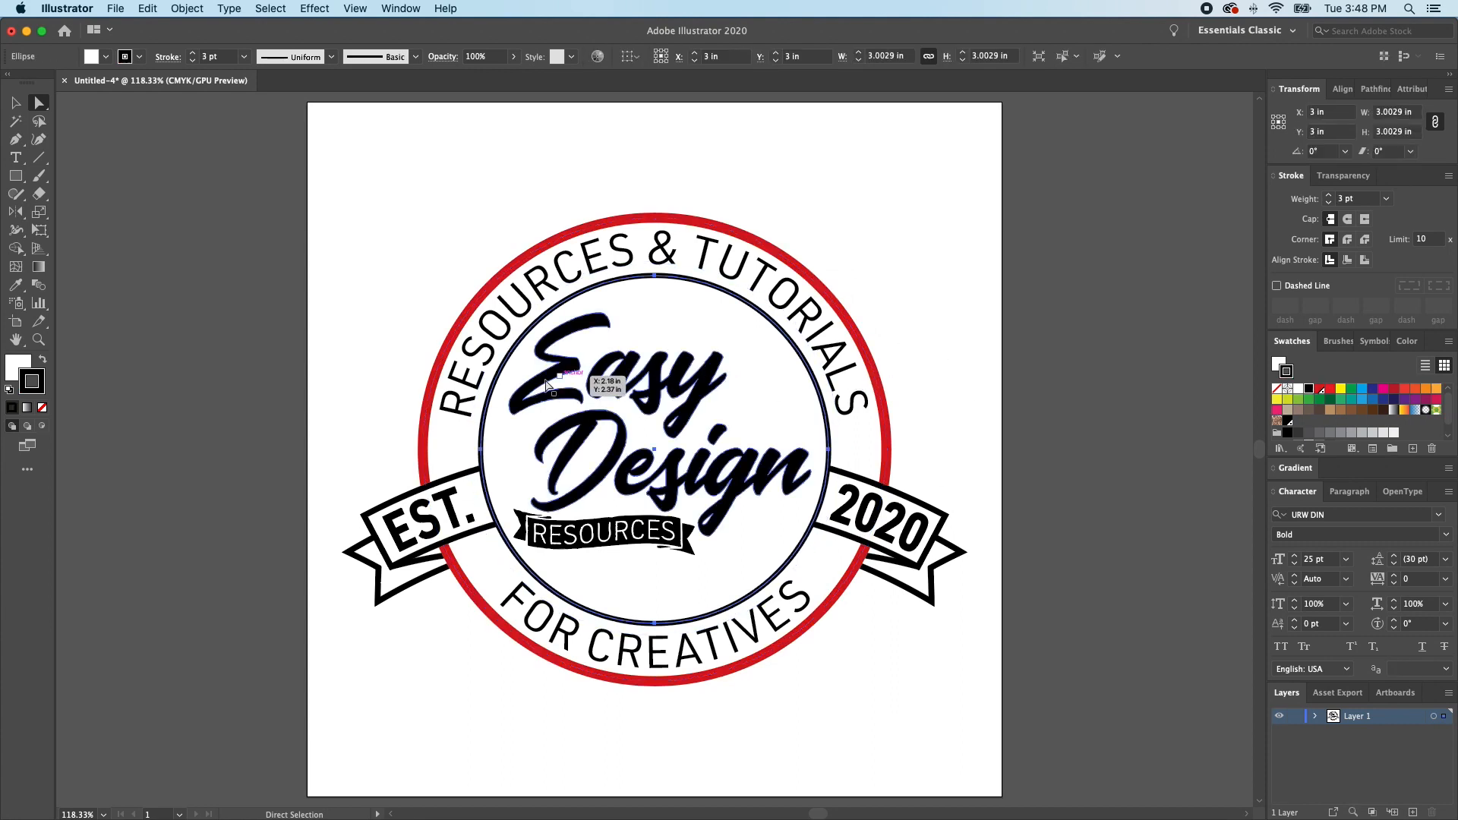
pyautogui.click(1322, 395)
pyautogui.click(983, 363)
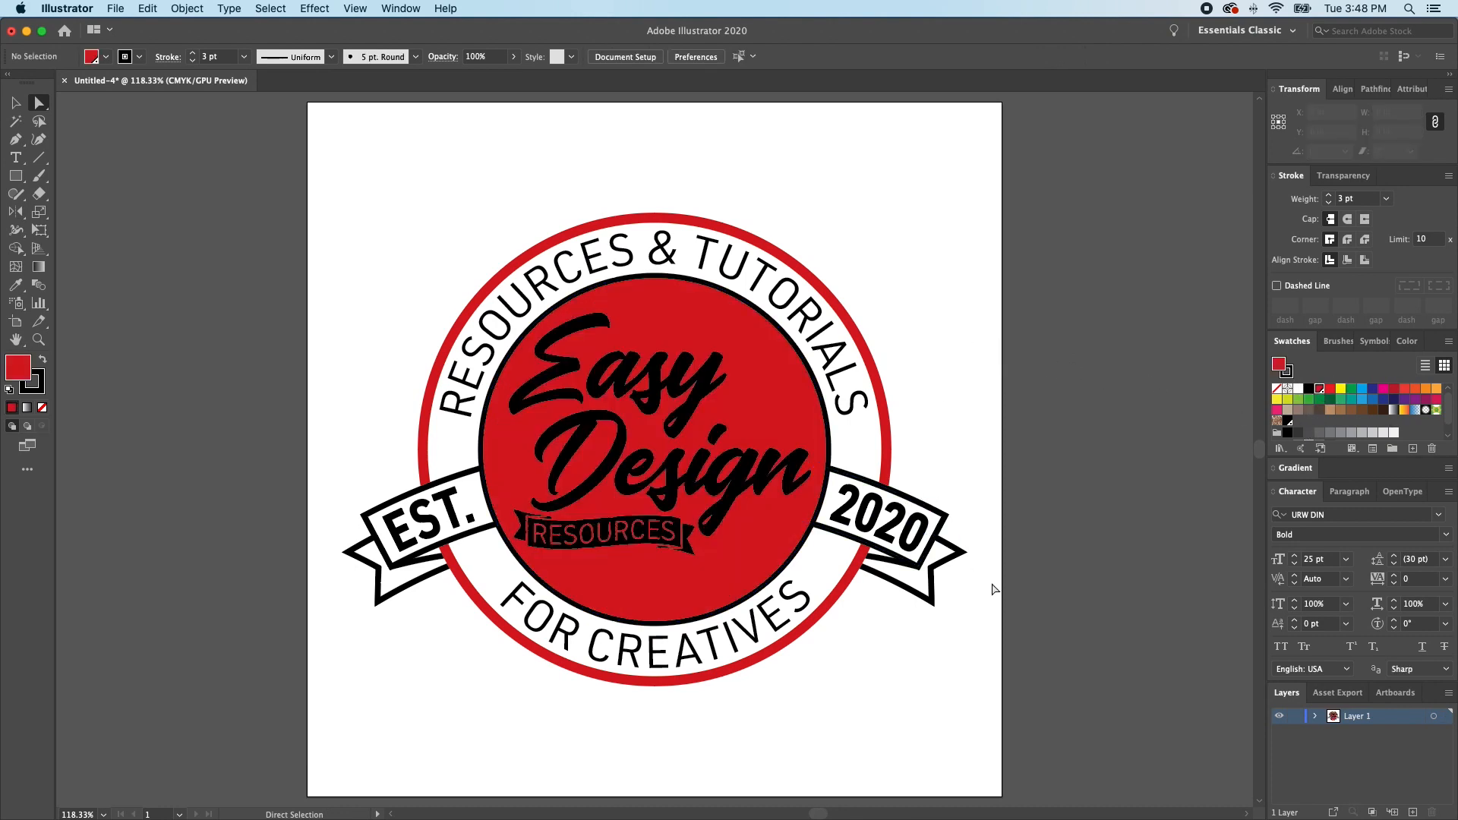
# - Apply the red spot swatch to the strokes of both ribbon fronts and their tails, and deselect them
pyautogui.click(904, 493)
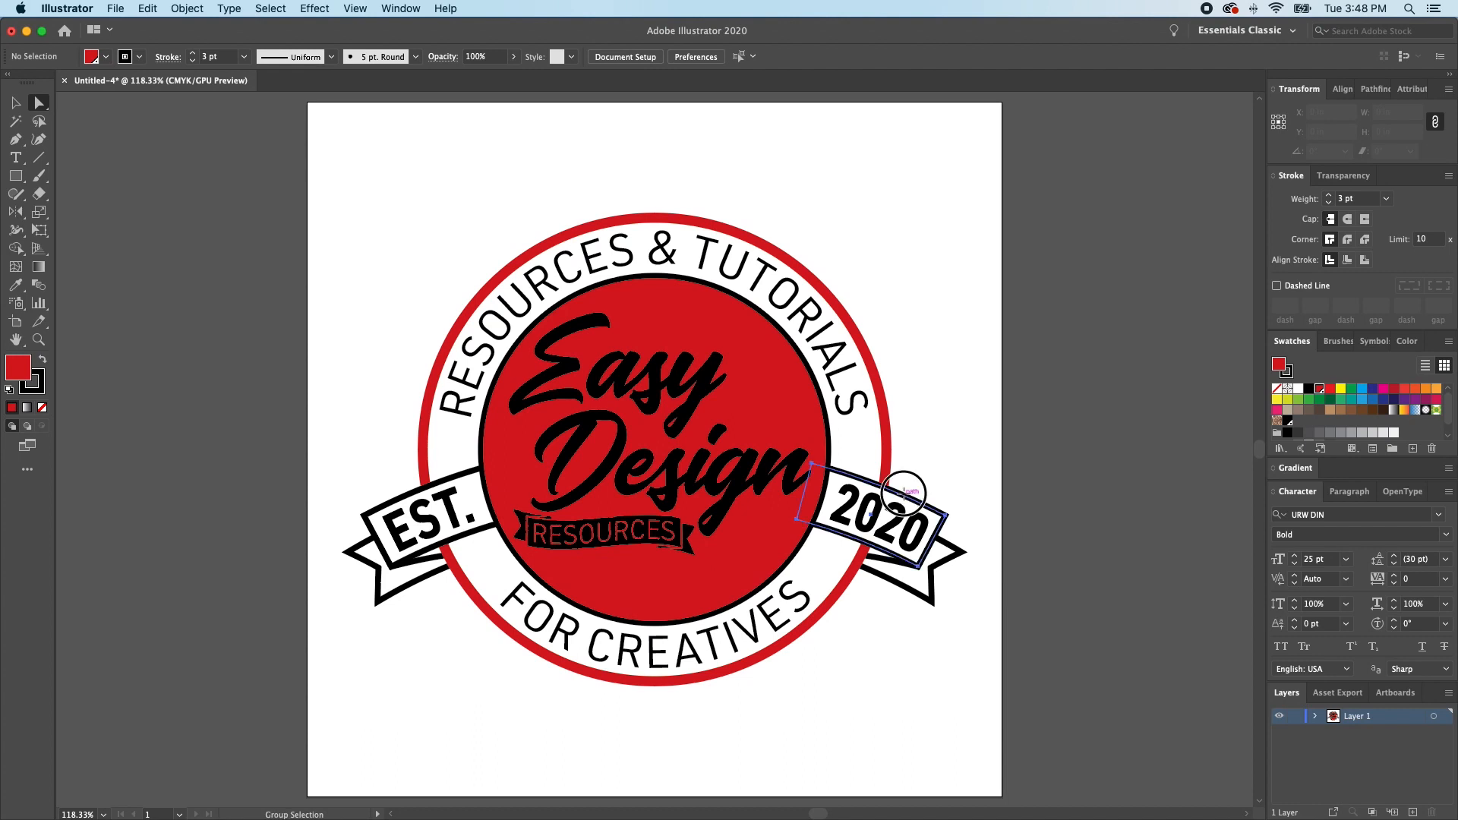
pyautogui.keyDown('shift'); pyautogui.click(888, 559); pyautogui.keyUp('shift')
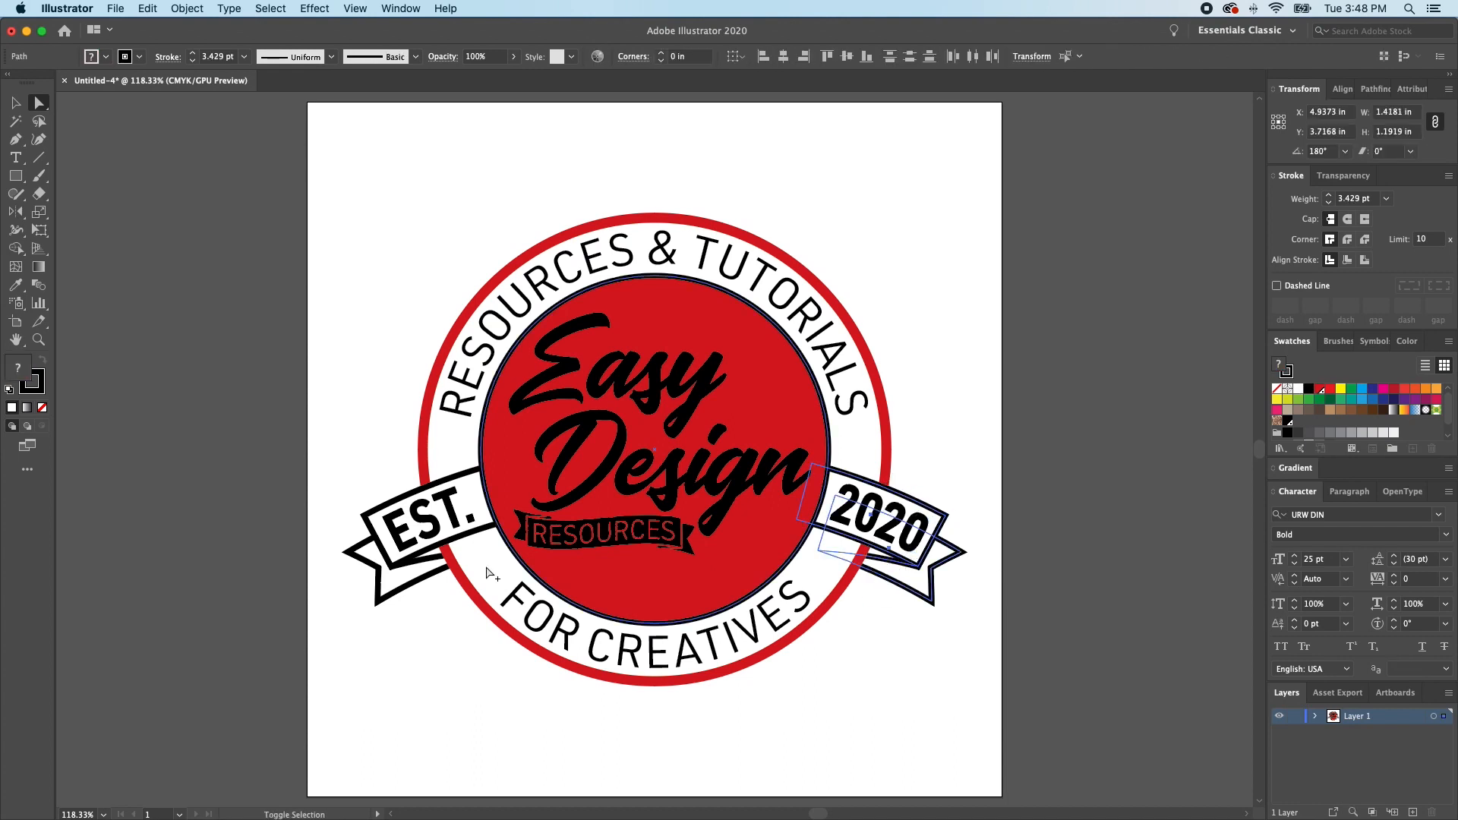
pyautogui.keyDown('shift'); pyautogui.click(430, 562); pyautogui.keyUp('shift')
pyautogui.keyDown('shift'); pyautogui.click(428, 568); pyautogui.keyUp('shift')
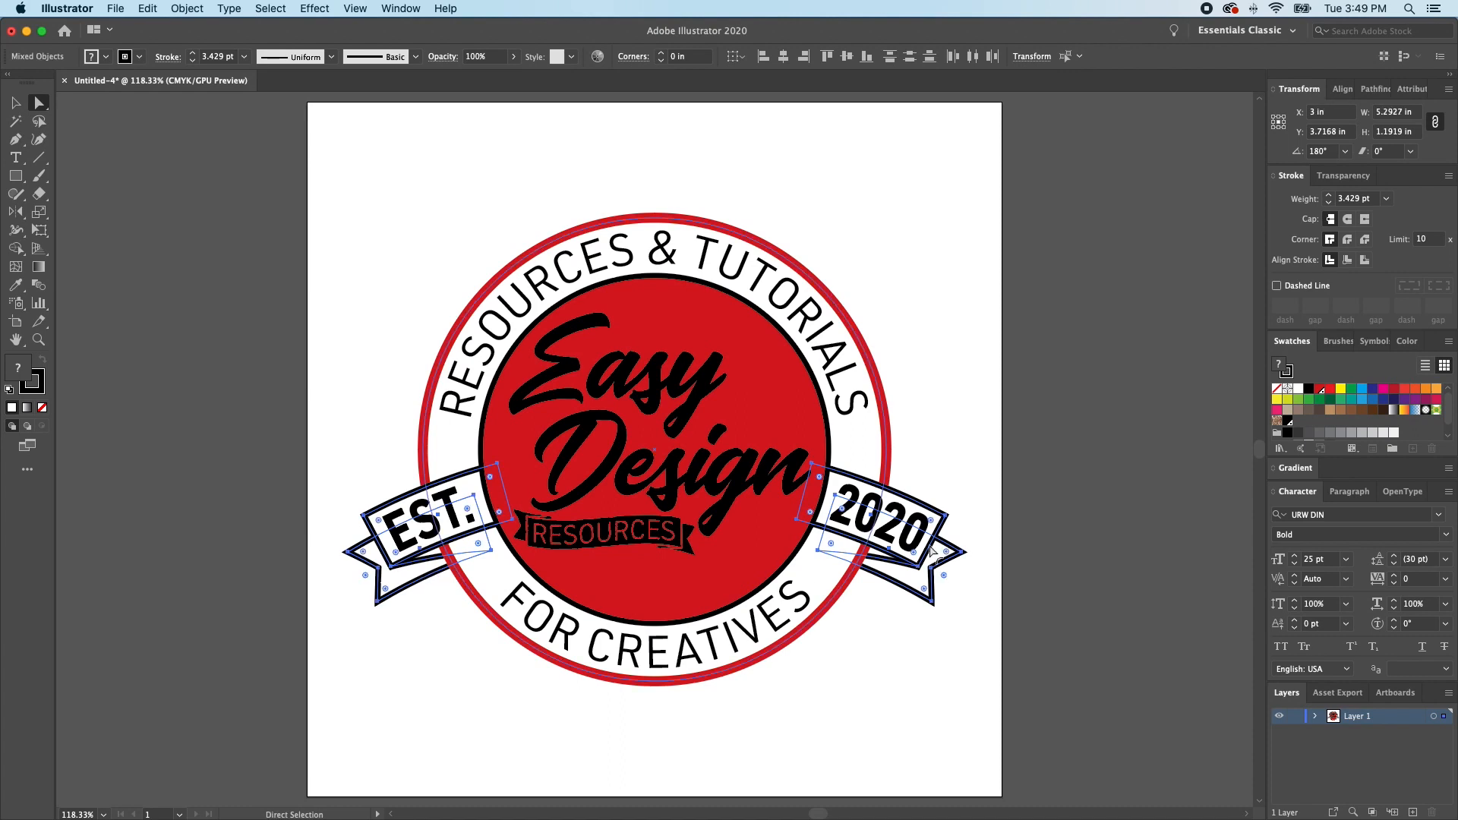
pyautogui.click(1320, 391)
pyautogui.click(957, 428)
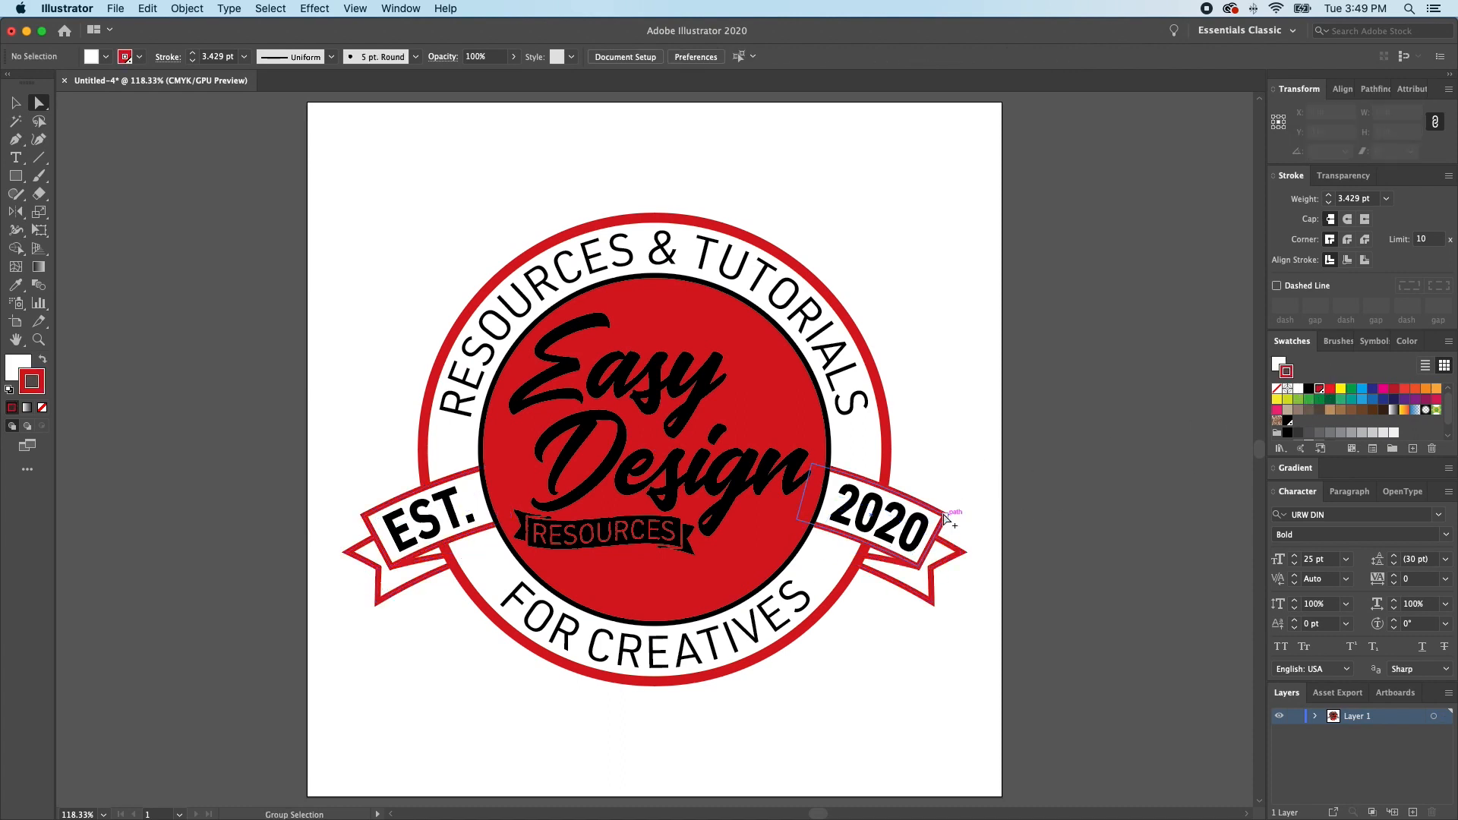
# - Fill both ribbon fronts and their tails with black and deselect them
pyautogui.click(945, 517)
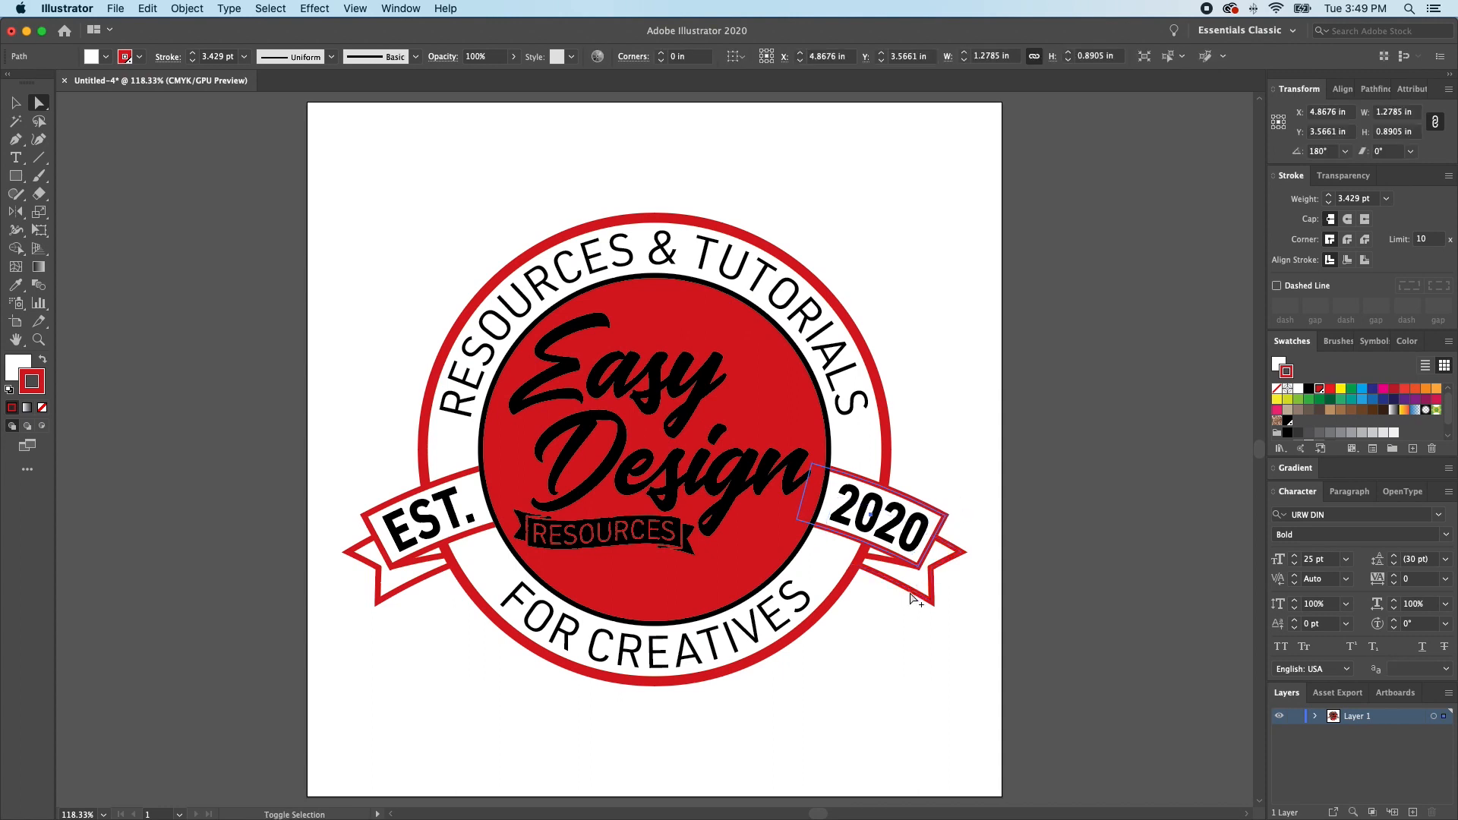
pyautogui.keyDown('shift'); pyautogui.click(385, 565); pyautogui.keyUp('shift')
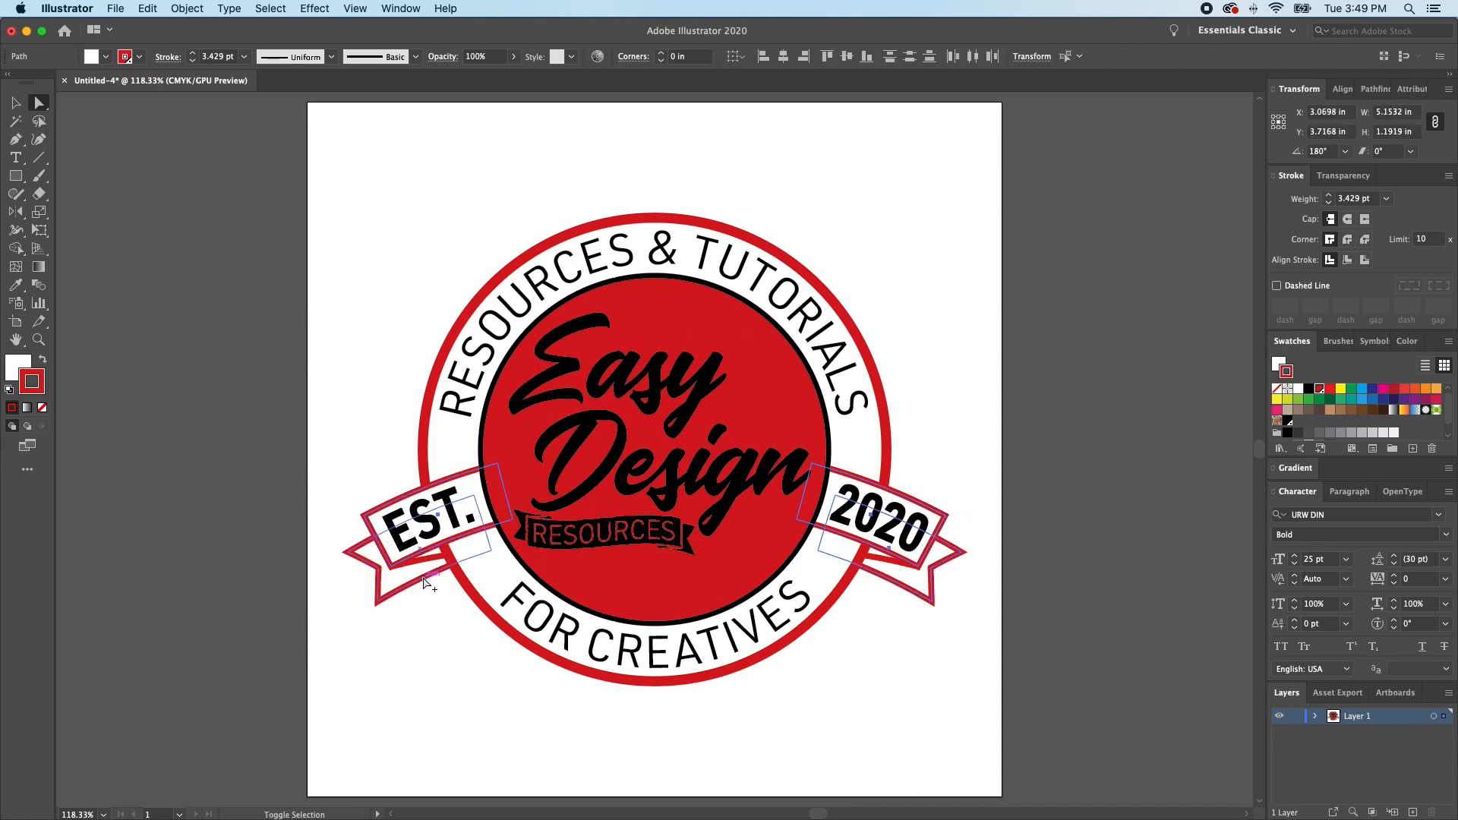
pyautogui.click(1309, 388)
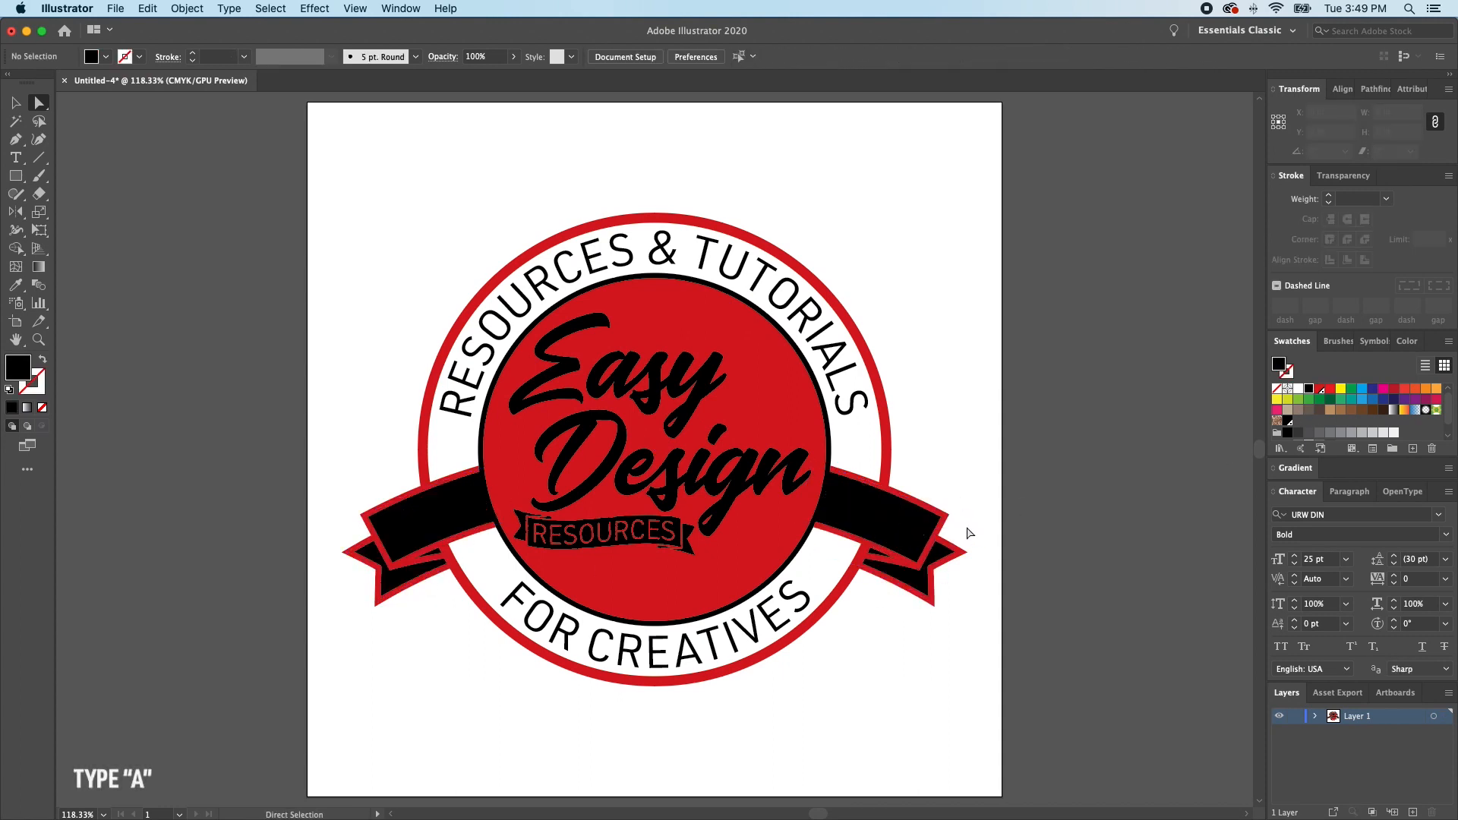
pyautogui.click(1015, 503)
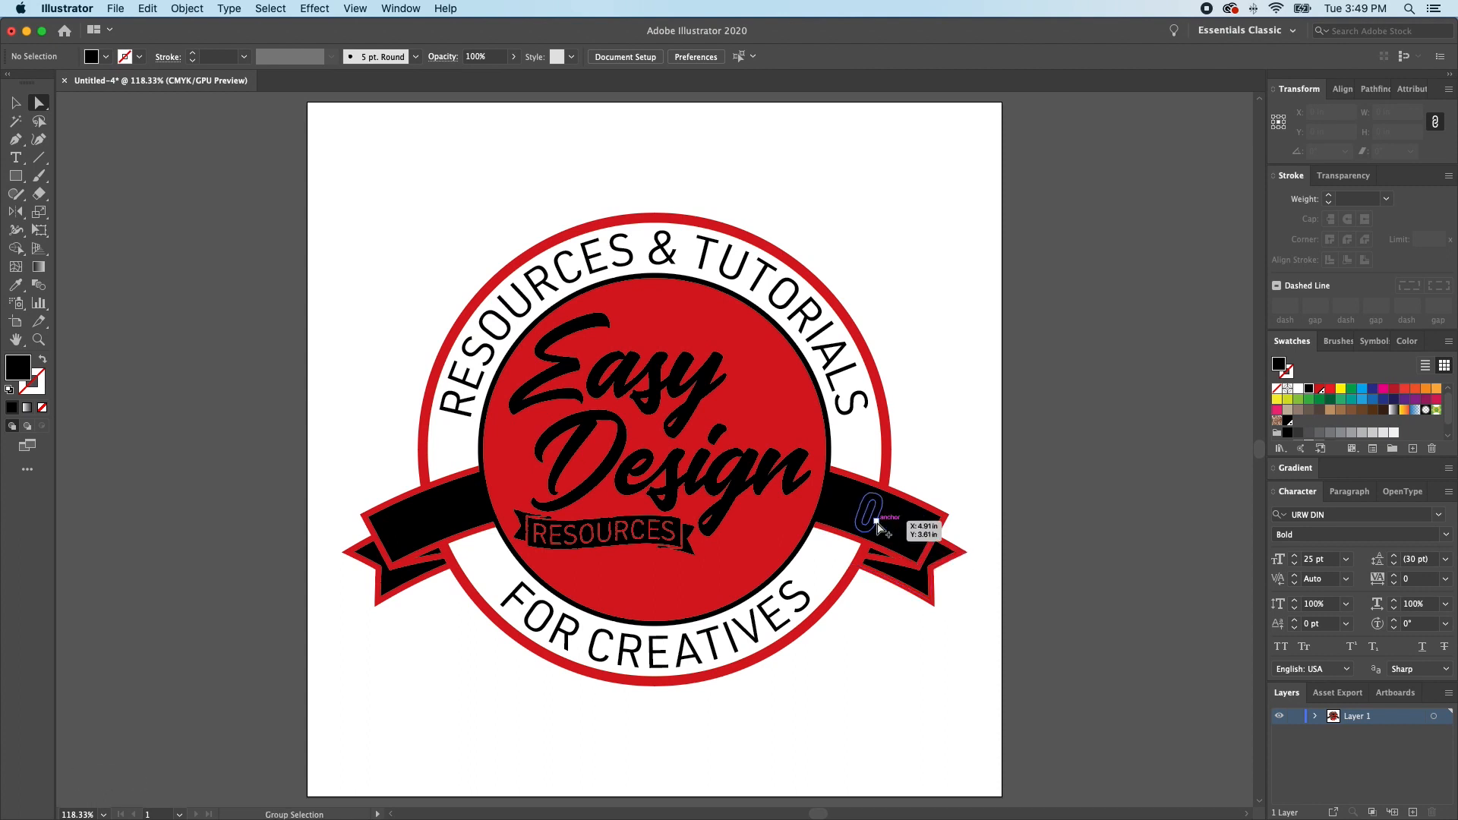
# - Fill all the letters of EST. and 2020 on the ribbons with white and deselect them
pyautogui.keyDown('alt'); pyautogui.click(877, 526); pyautogui.keyUp('alt')
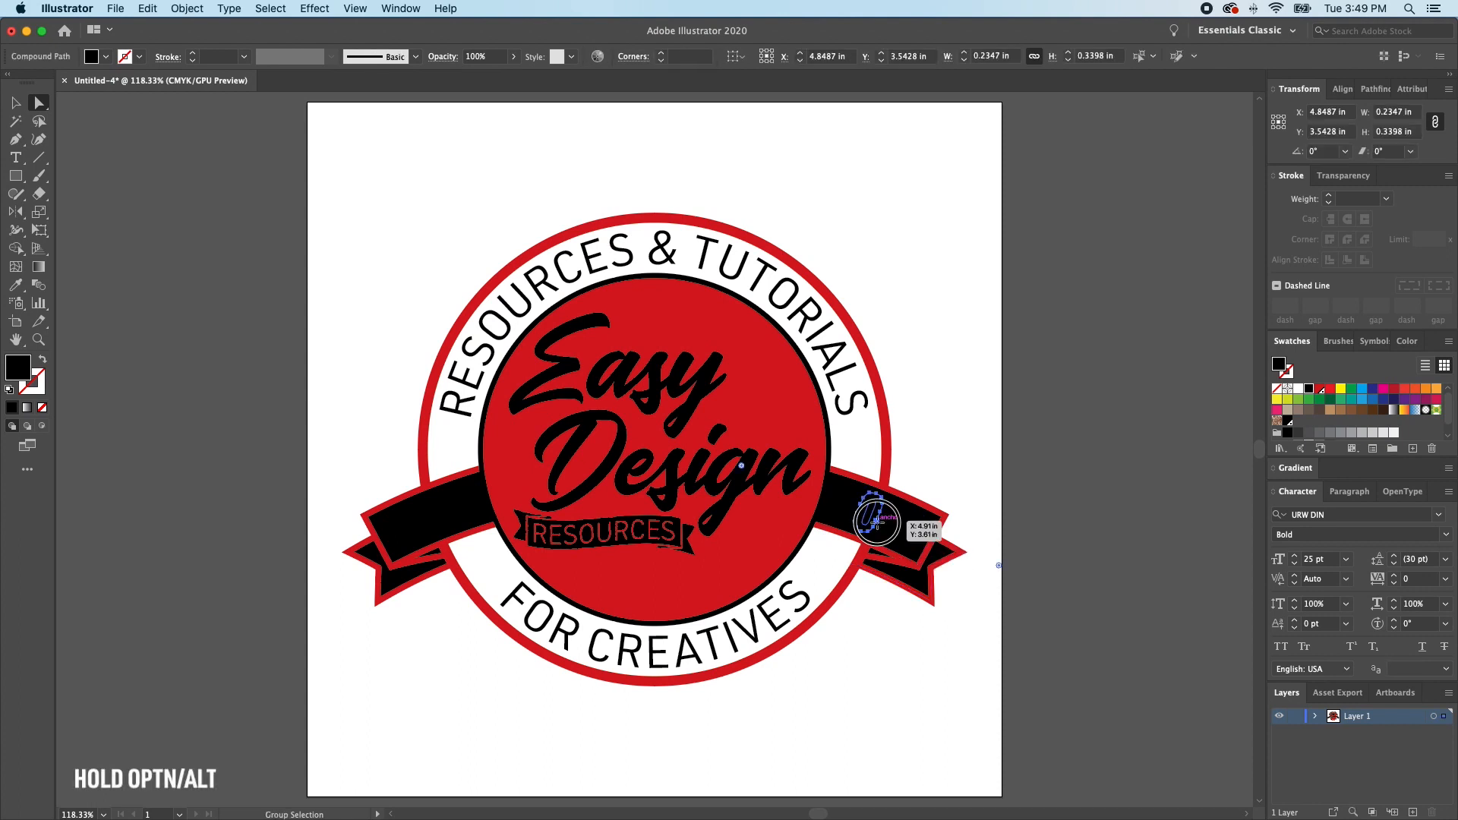
pyautogui.keyDown('alt'); pyautogui.click(877, 526); pyautogui.keyUp('alt')
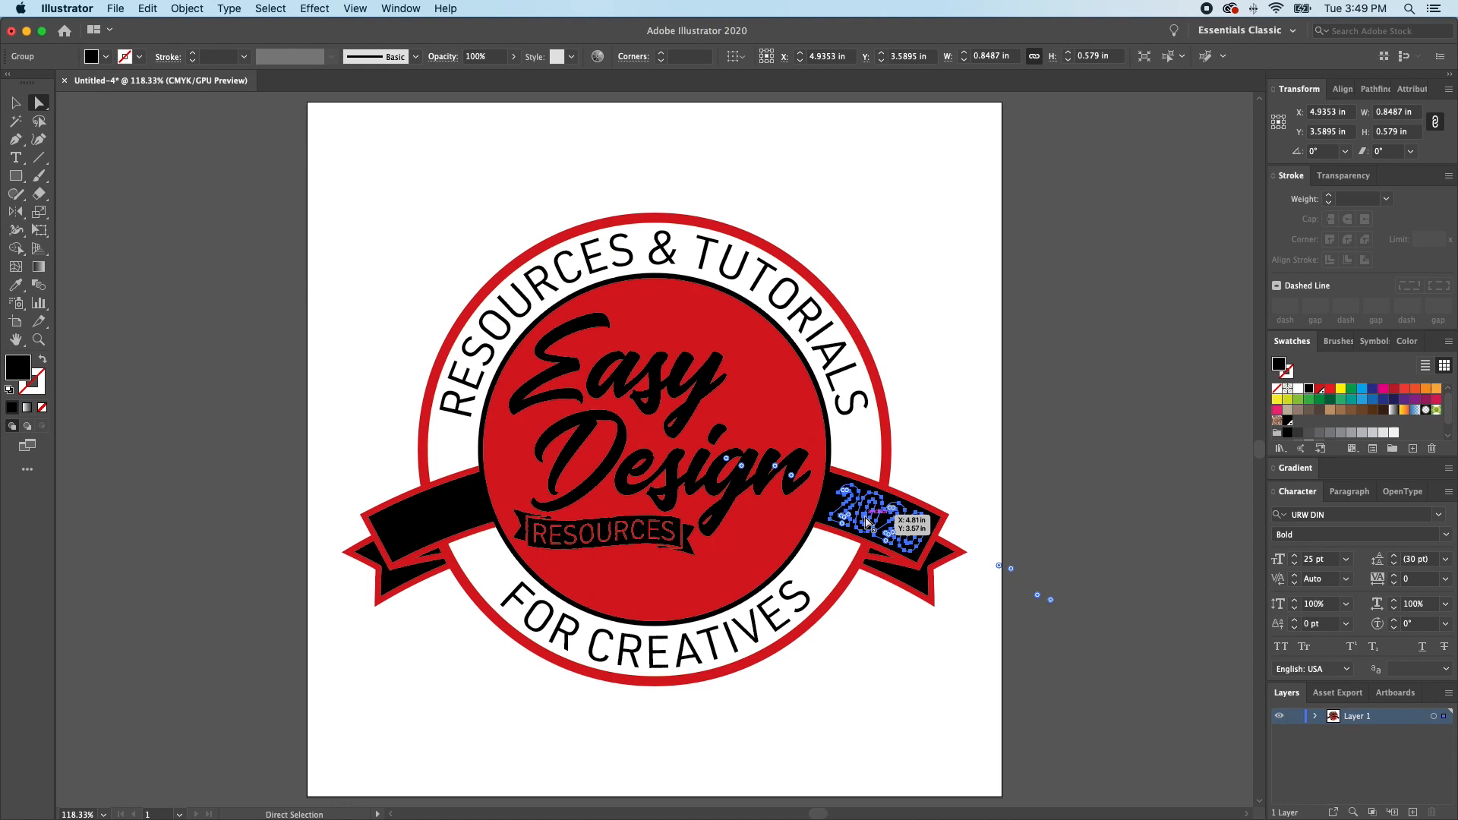
pyautogui.keyDown('alt'); pyautogui.click(879, 527); pyautogui.keyUp('alt')
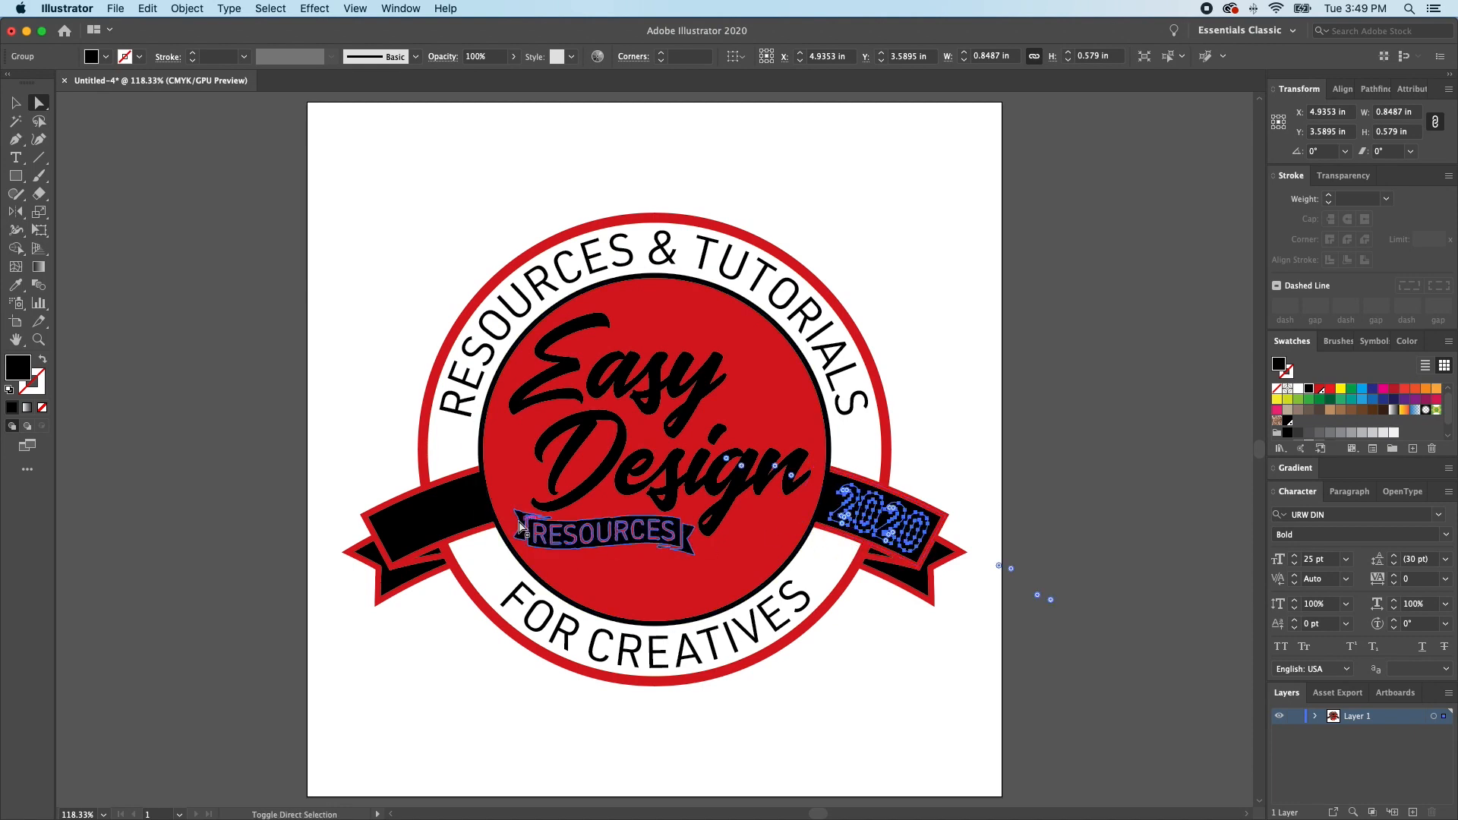
pyautogui.keyDown('alt'); pyautogui.keyDown('shift'); pyautogui.click(432, 523); pyautogui.keyUp('shift'); pyautogui.keyUp('alt')
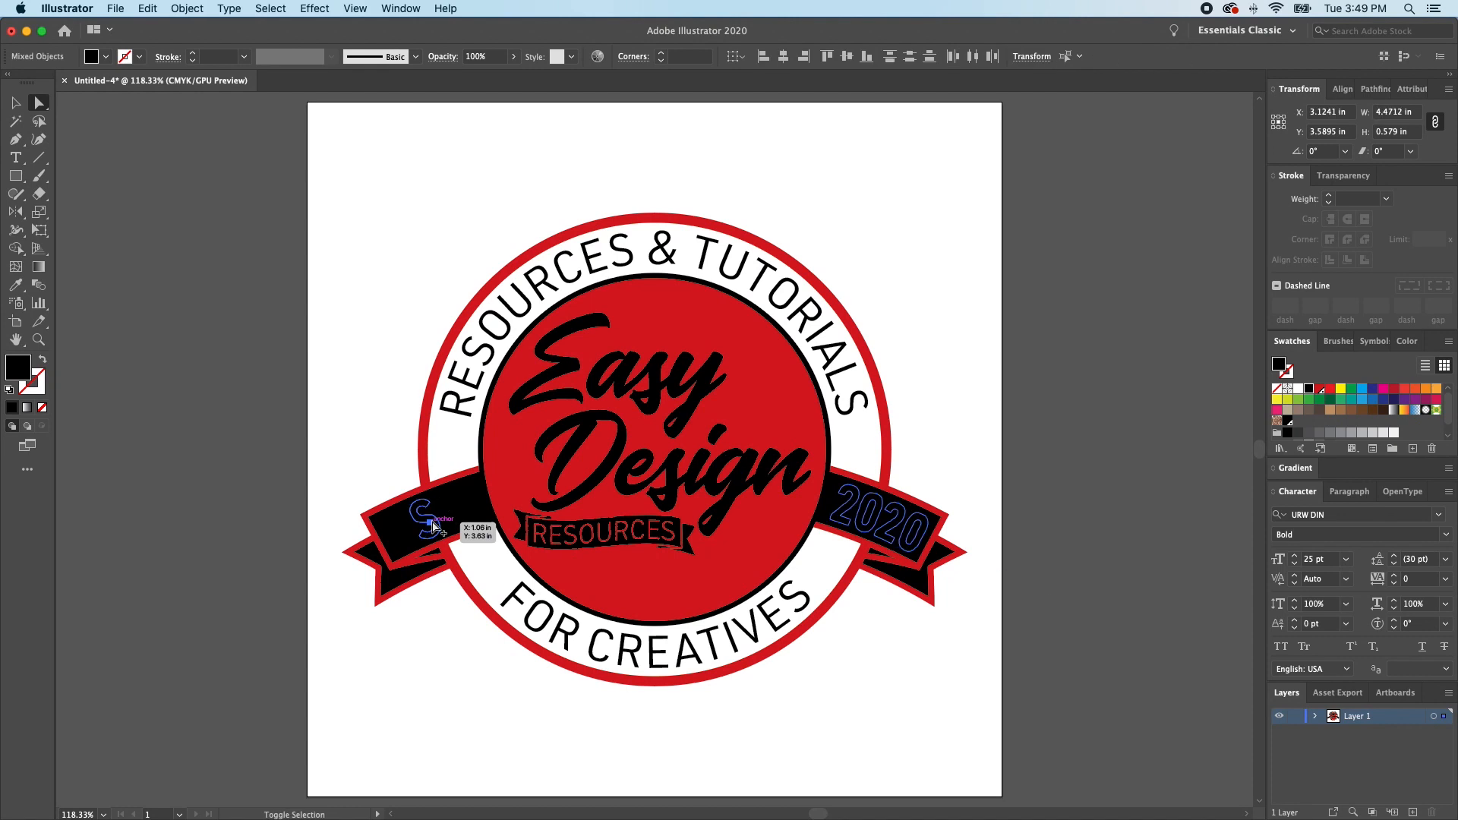
pyautogui.keyDown('alt'); pyautogui.keyDown('shift'); pyautogui.click(432, 524); pyautogui.keyUp('shift'); pyautogui.keyUp('alt')
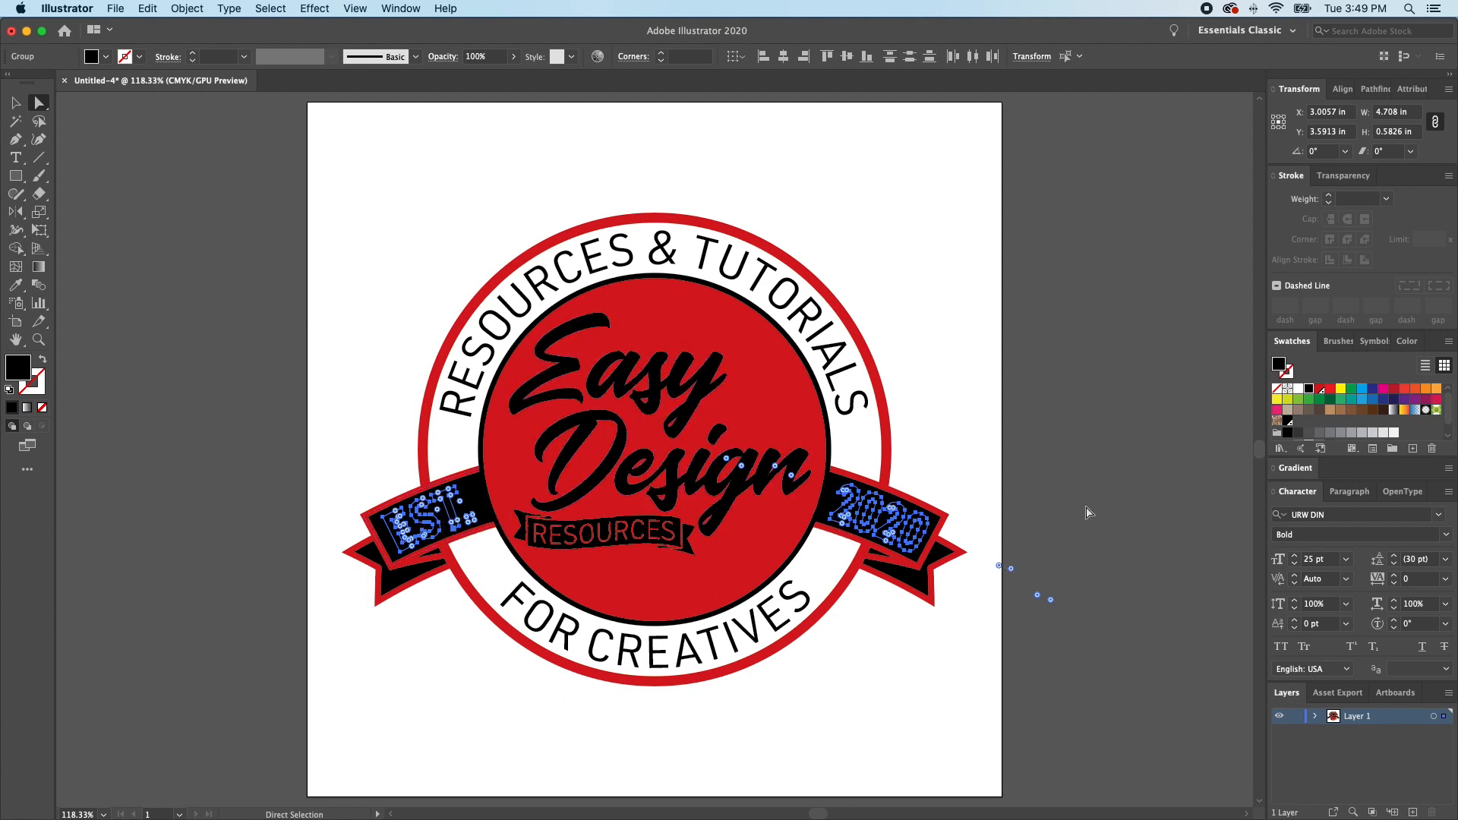
pyautogui.click(1298, 389)
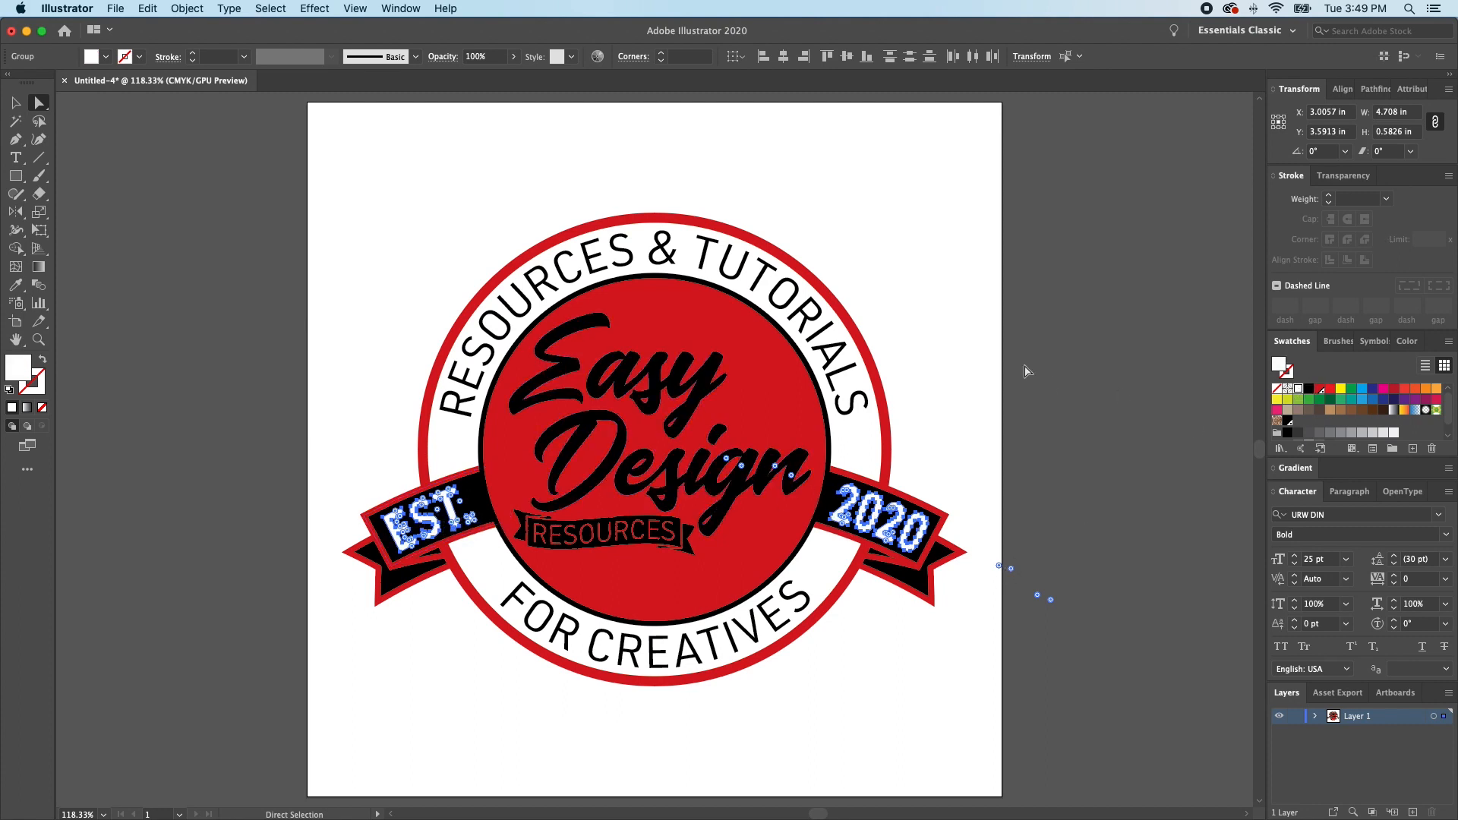
pyautogui.click(959, 358)
# - Fill both curved texts, RESOURCES & TUTORIALS and FOR CREATIVES, with white
pyautogui.click(655, 644)
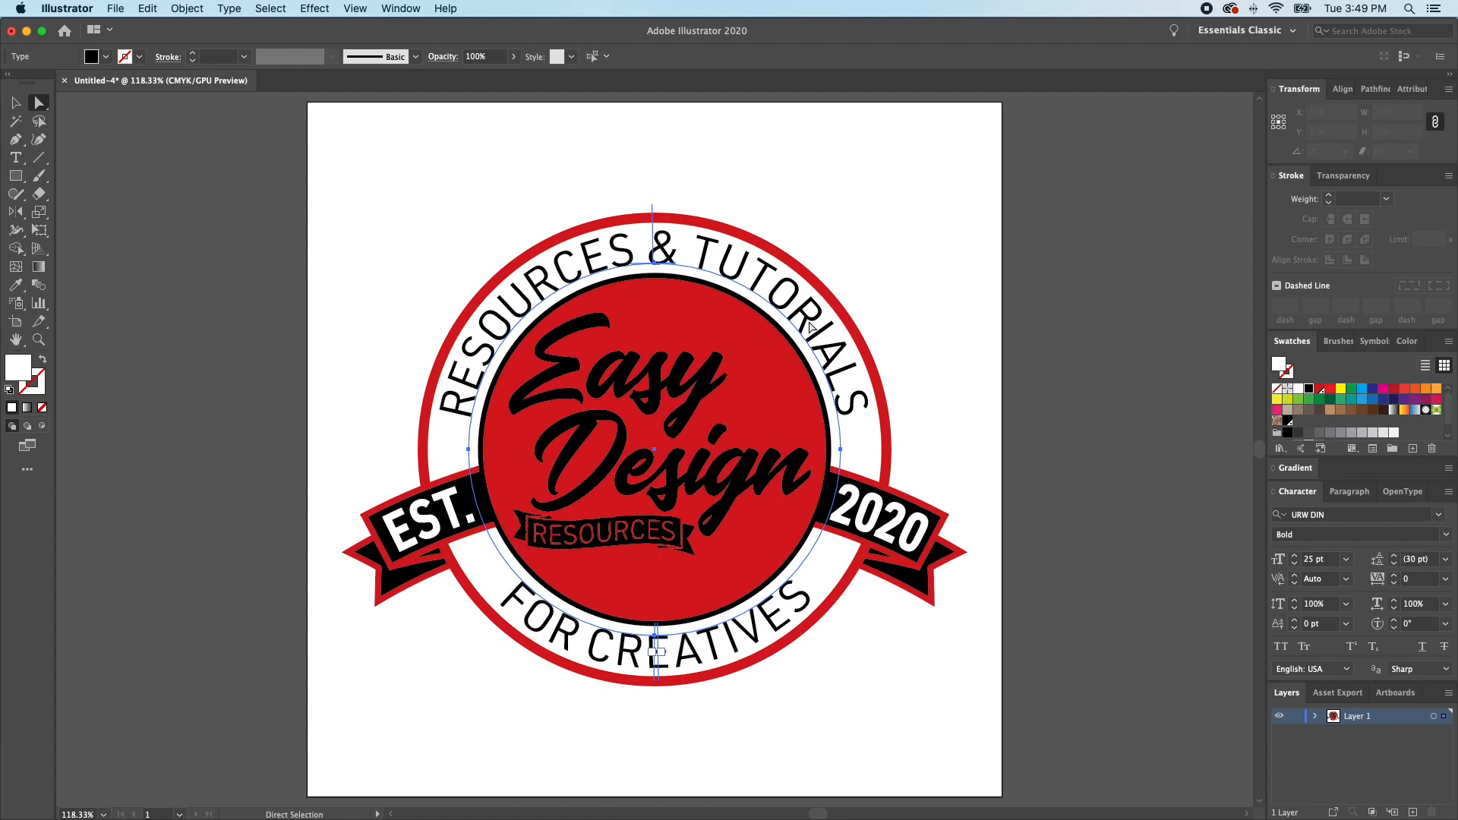
pyautogui.keyDown('shift'); pyautogui.click(735, 645); pyautogui.keyUp('shift')
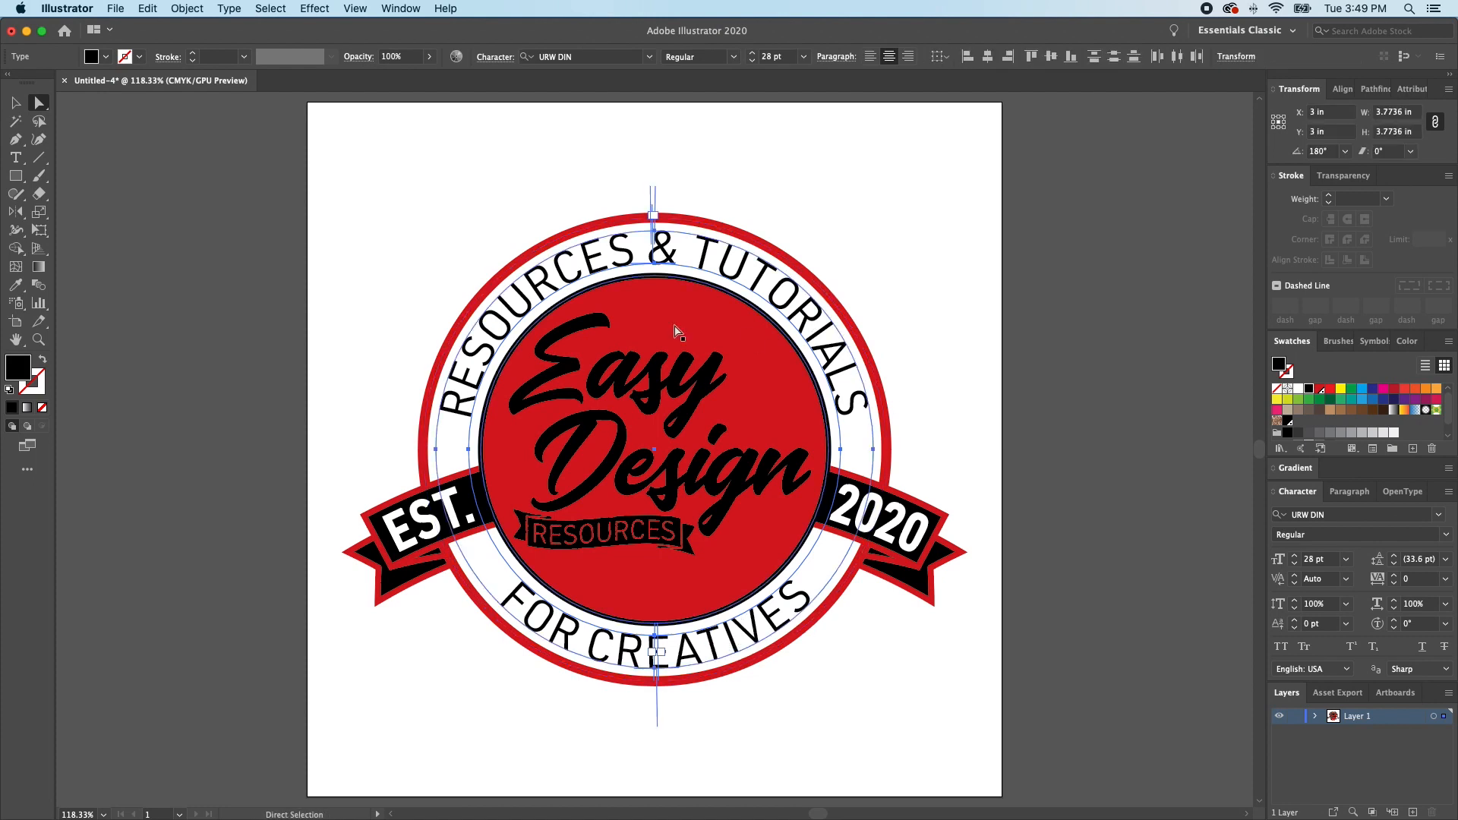
pyautogui.press('Delete')
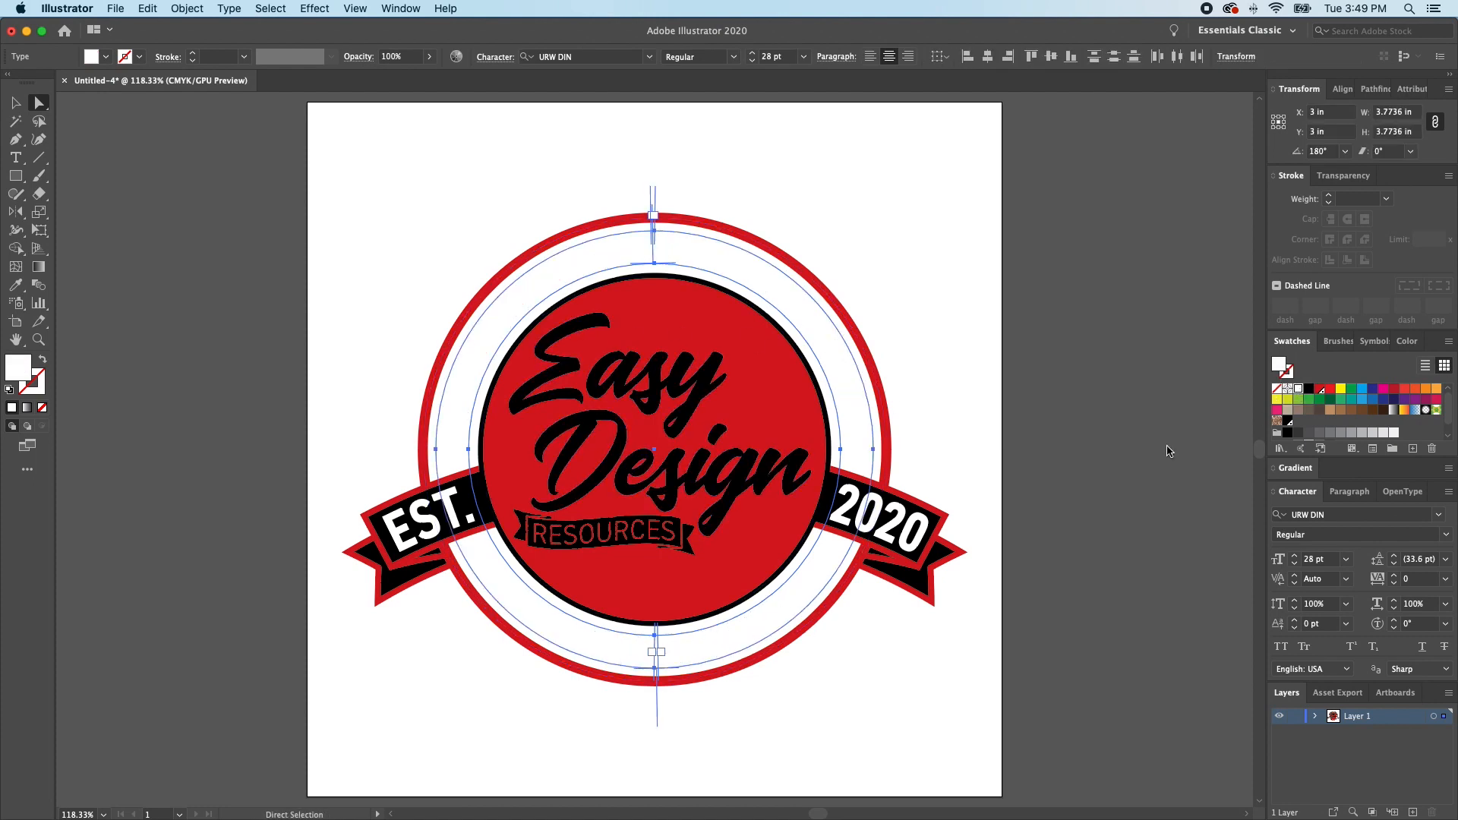
# - Fill the outer circle behind the curved texts with black and deselect it
pyautogui.click(853, 459)
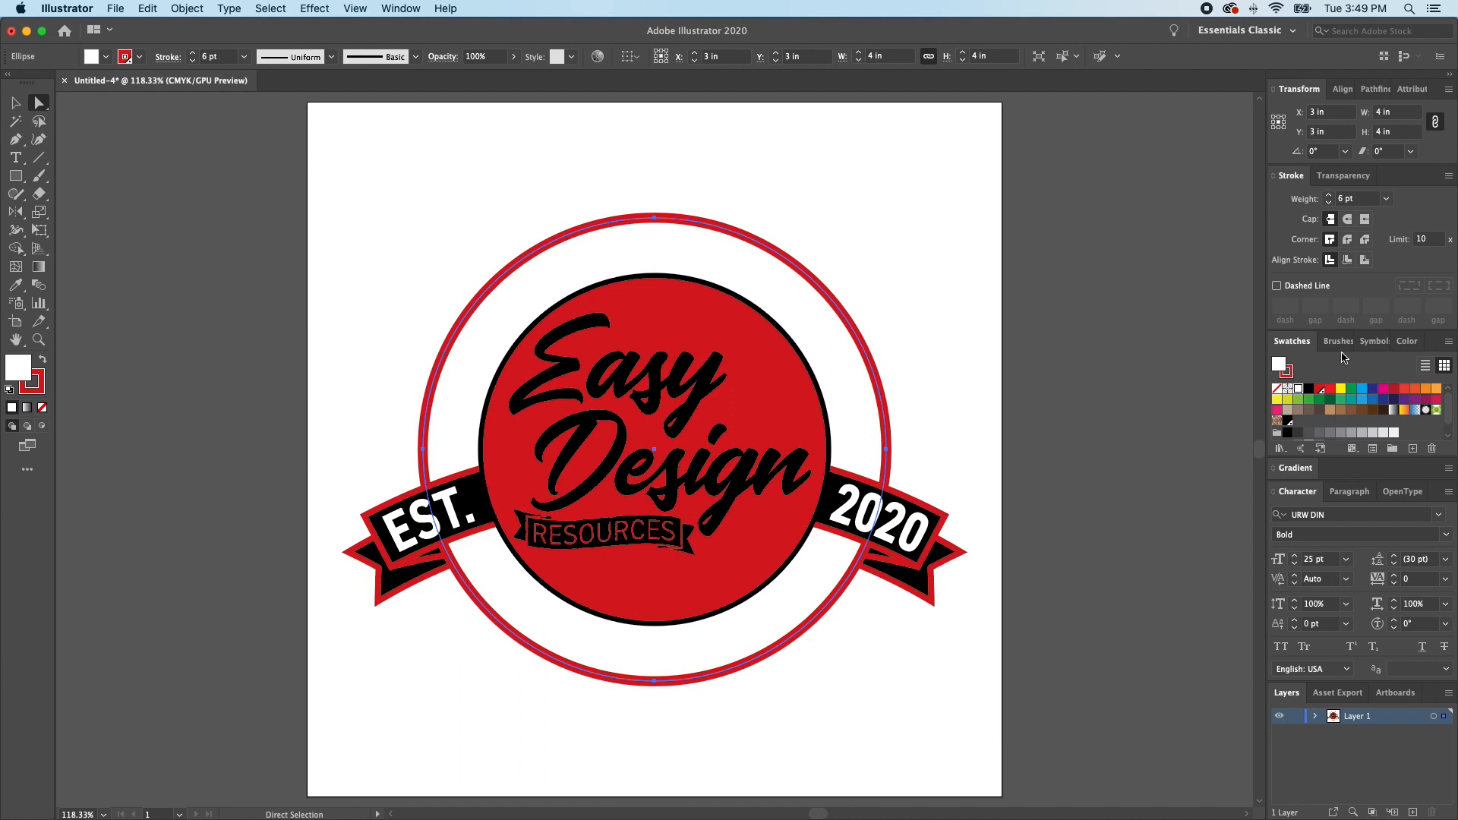
pyautogui.click(1310, 390)
pyautogui.click(944, 319)
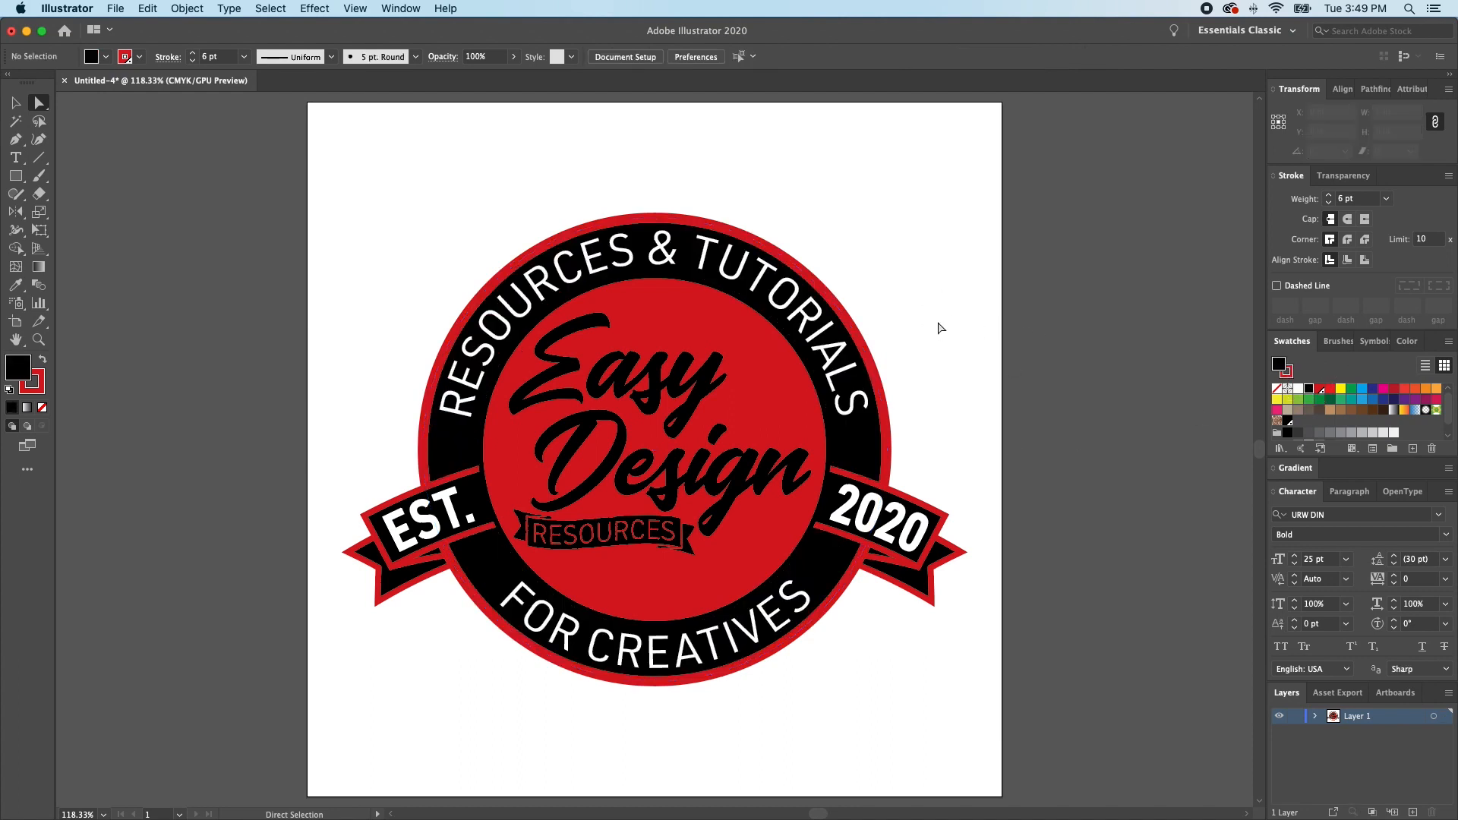
# - Fill the Easy Design script lettering with white and deselect it
pyautogui.click(698, 451)
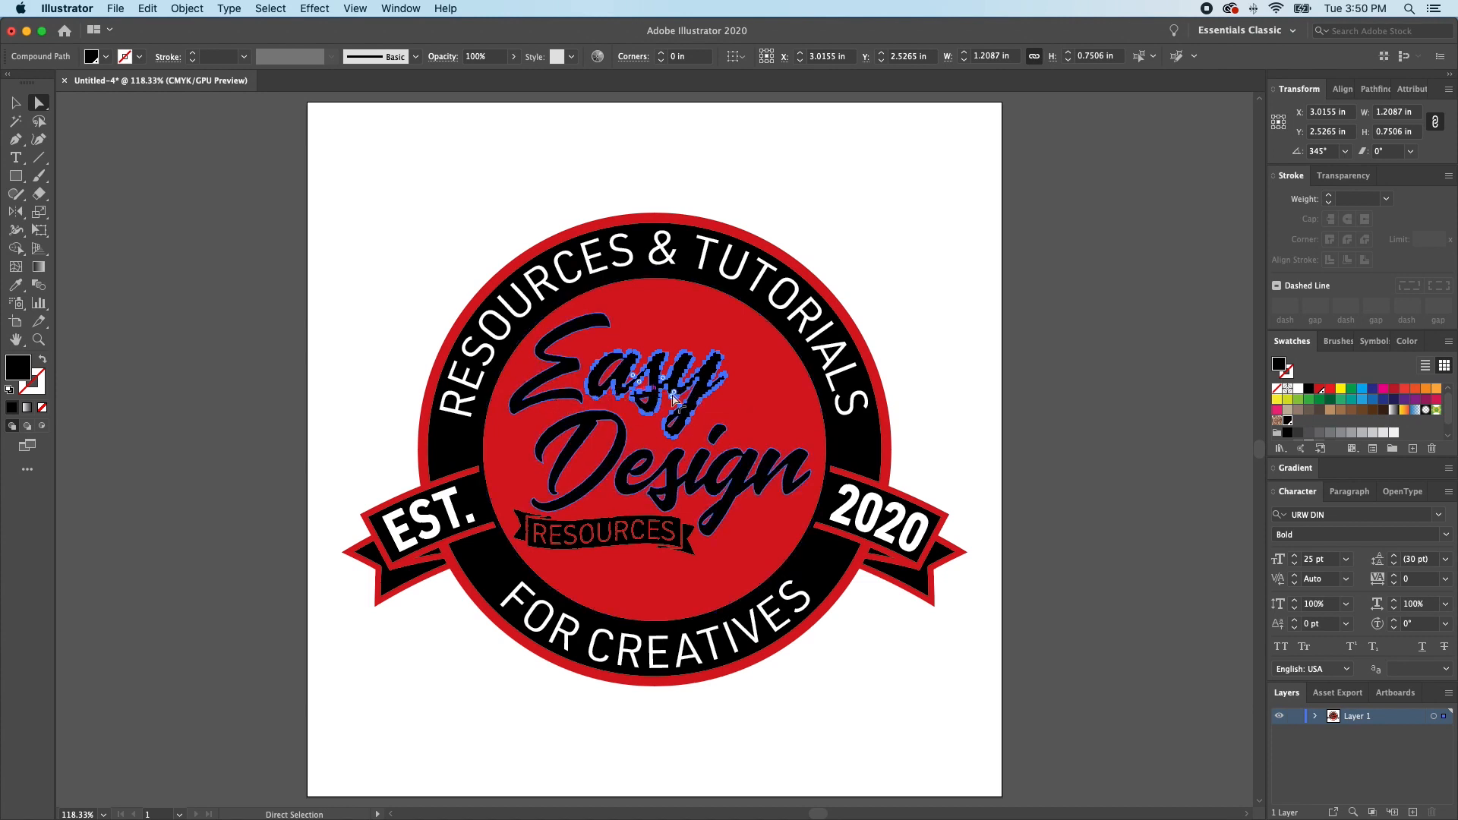
pyautogui.click(1299, 389)
pyautogui.click(945, 381)
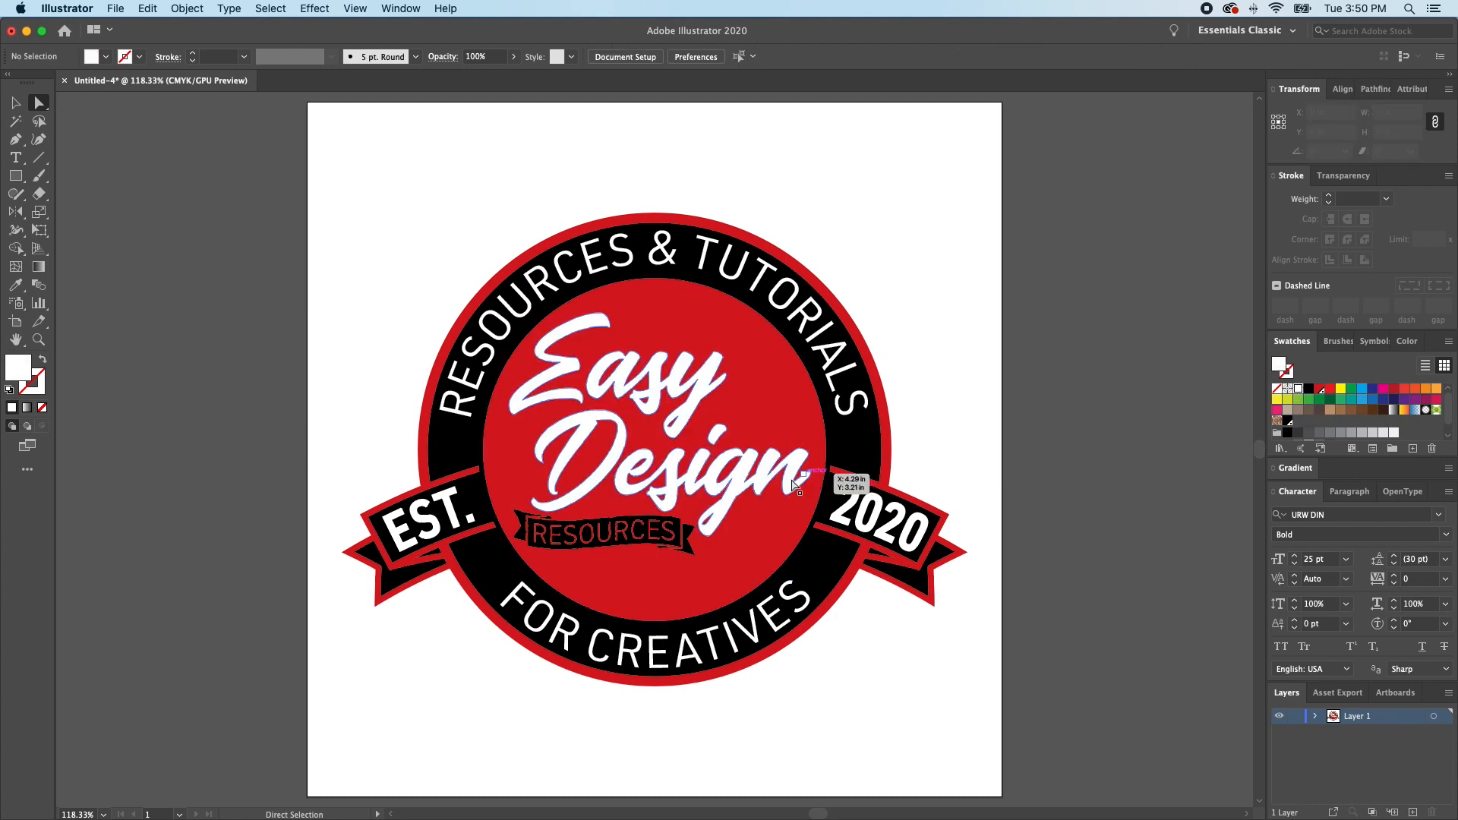
# - Add a drop shadow to the Easy Design lettering: duplicate it slightly offset diagonally down, send the copy backward and fill it black
pyautogui.click(738, 494)
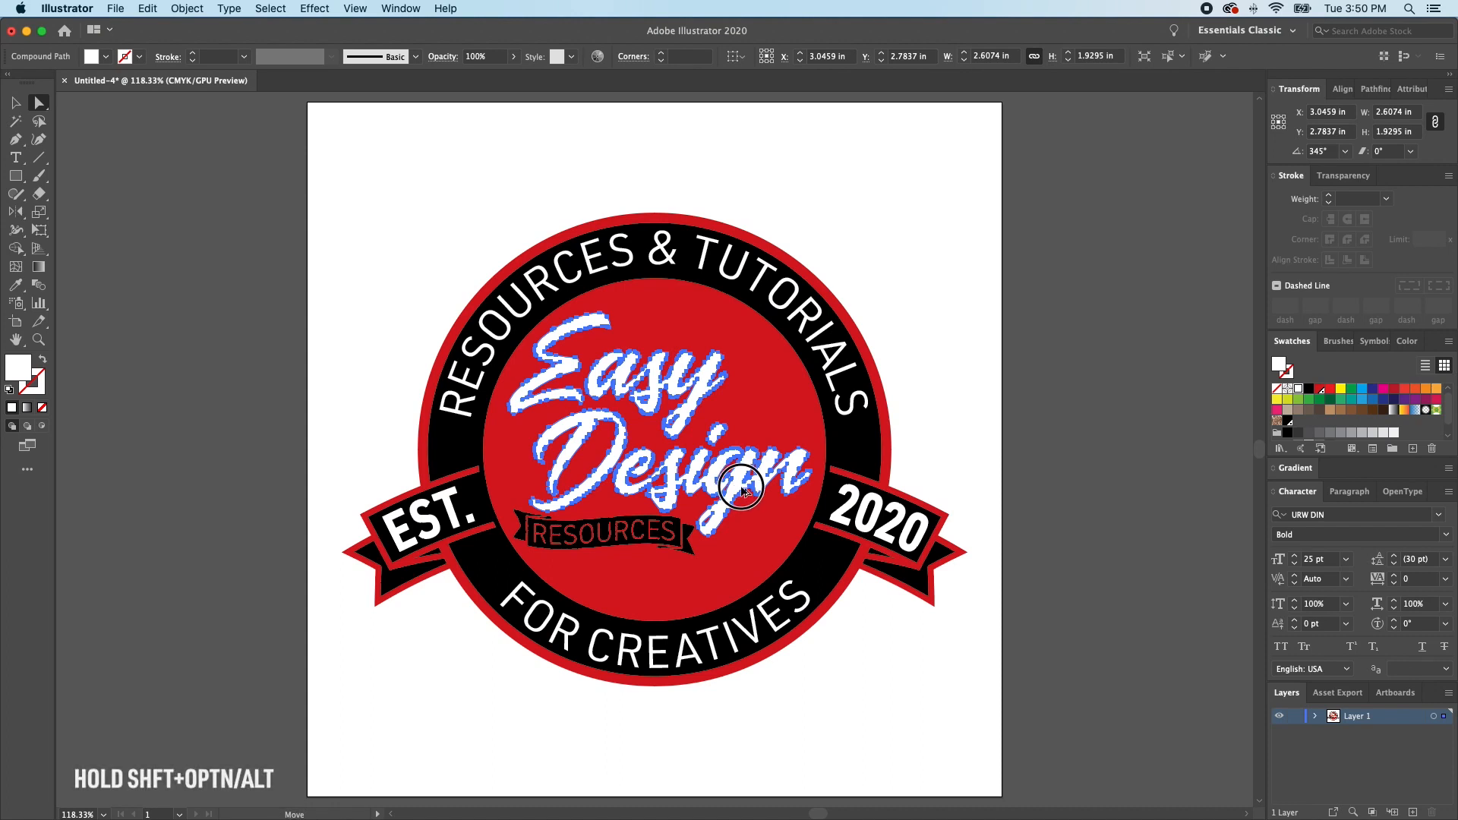
pyautogui.moveTo(741, 486); pyautogui.dragTo(743, 492)
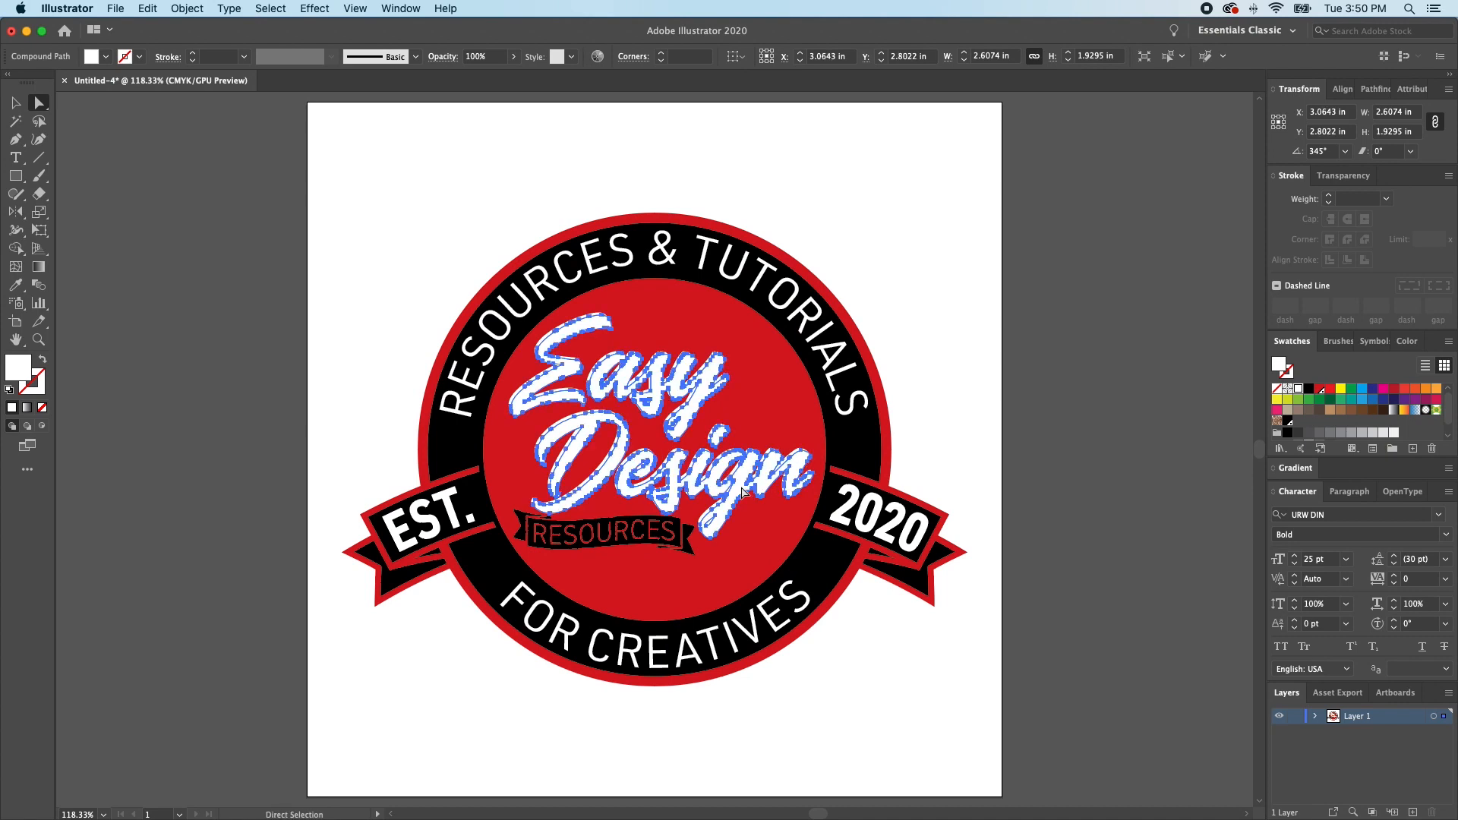
pyautogui.press('super+bracketleft')
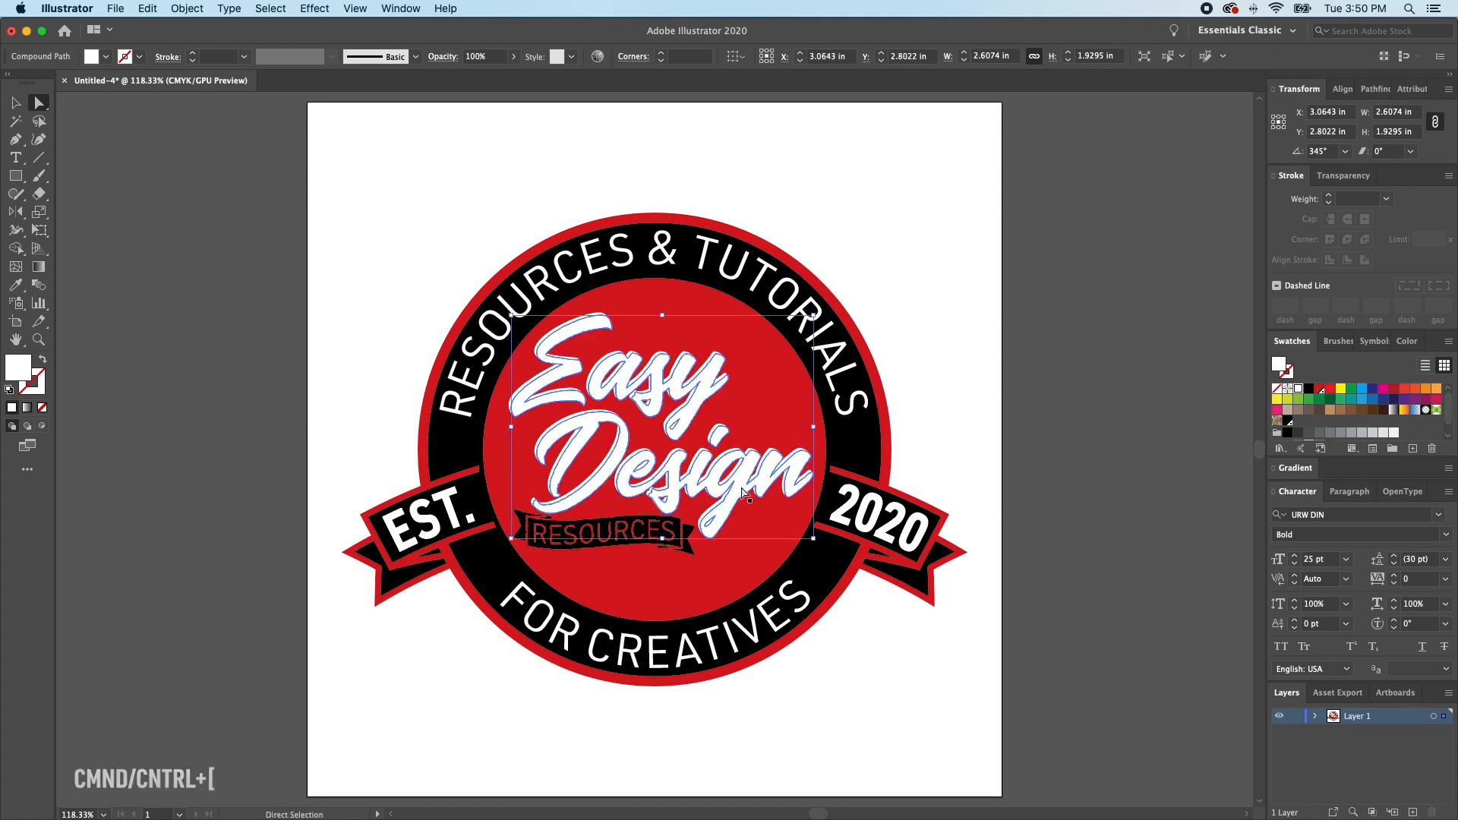
pyautogui.click(1308, 390)
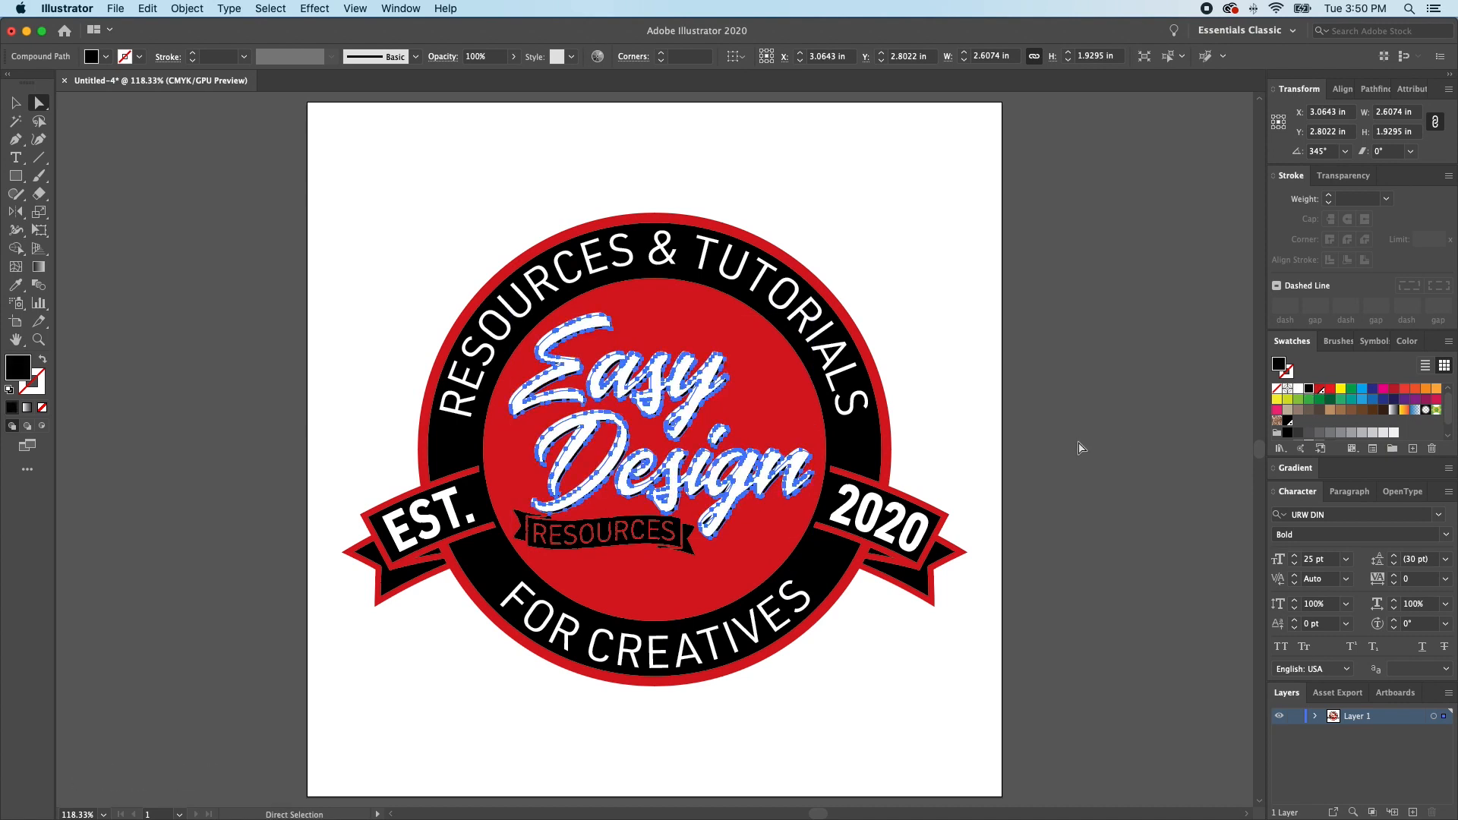
pyautogui.click(1075, 451)
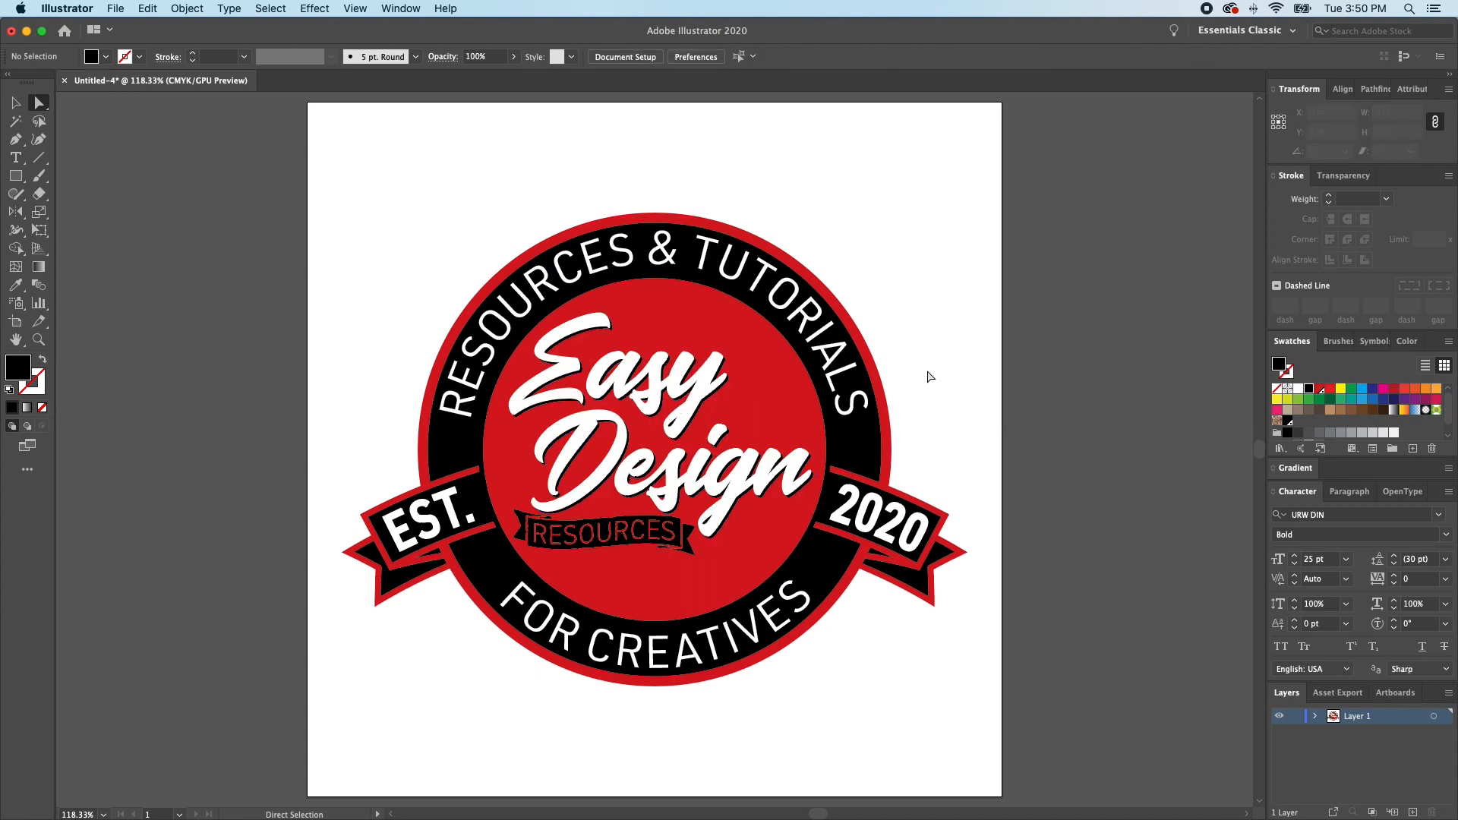
# - Align the black 3 pt stroke of the inner red circle to the inside of its path
pyautogui.click(736, 329)
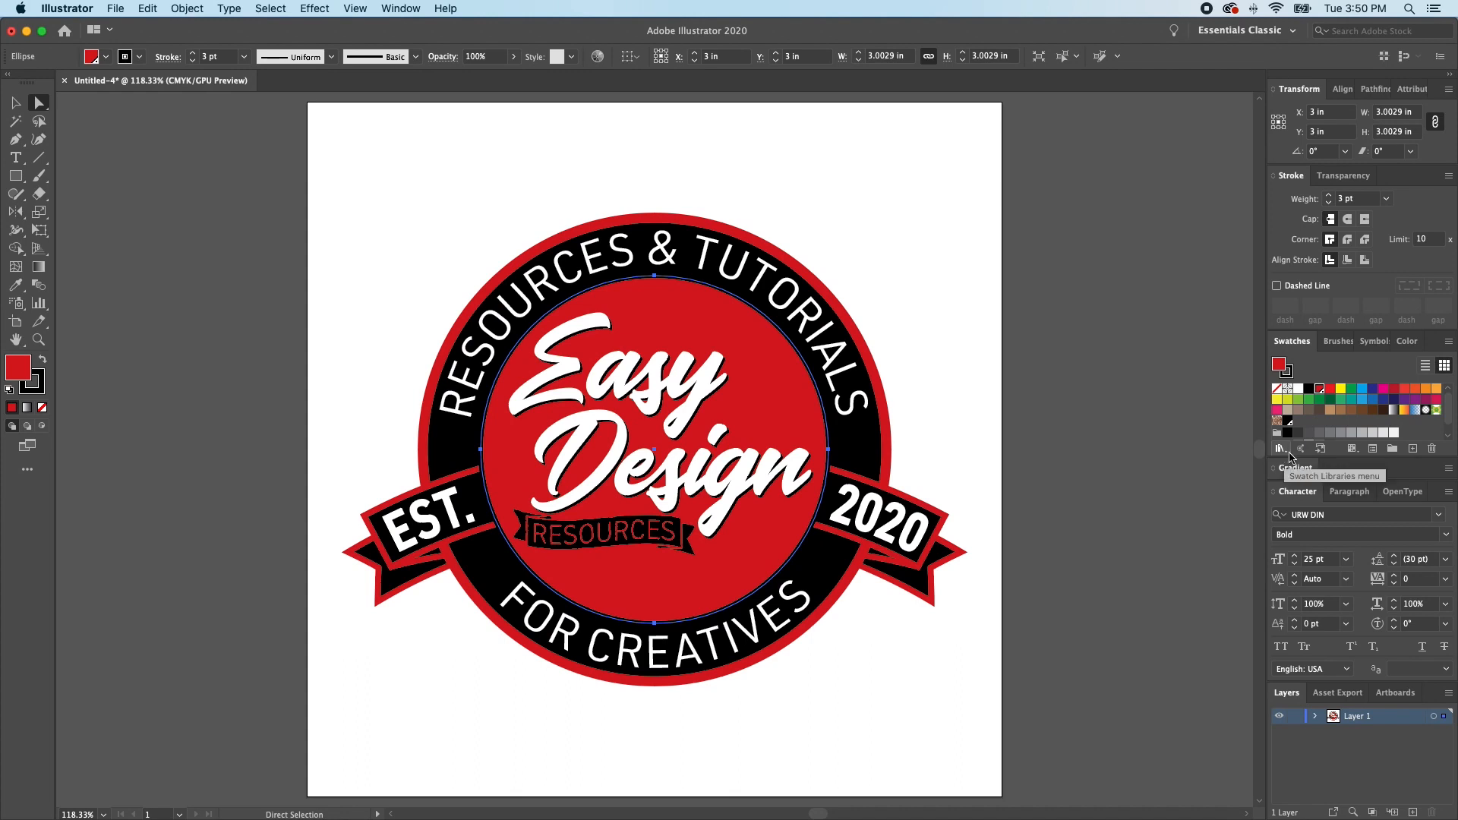
pyautogui.press('x')
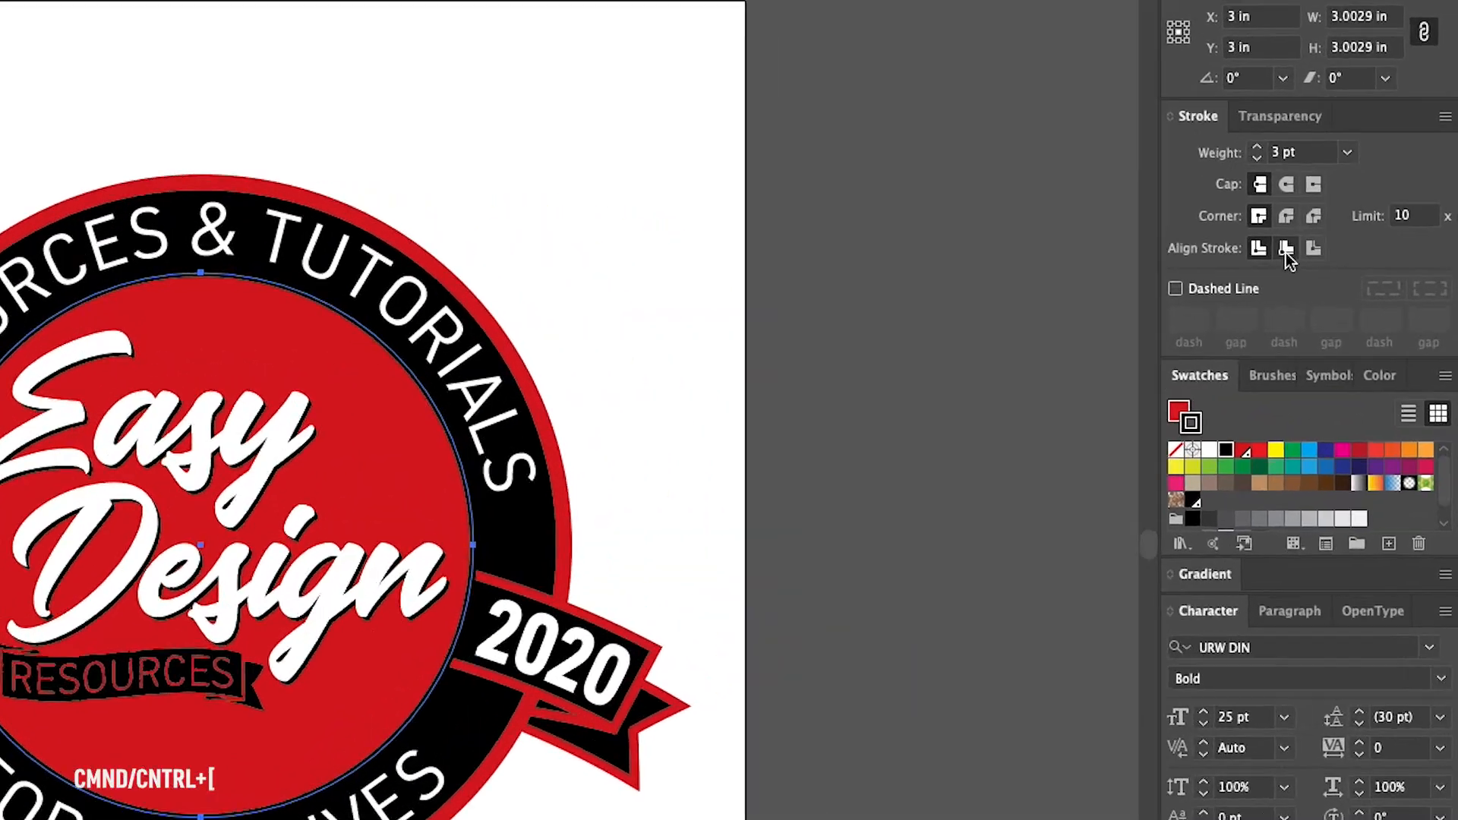
pyautogui.click(1347, 260)
# - Paste a copy of the inner circle directly behind it with a white, centre-aligned 4 pt stroke
pyautogui.press('super+c')
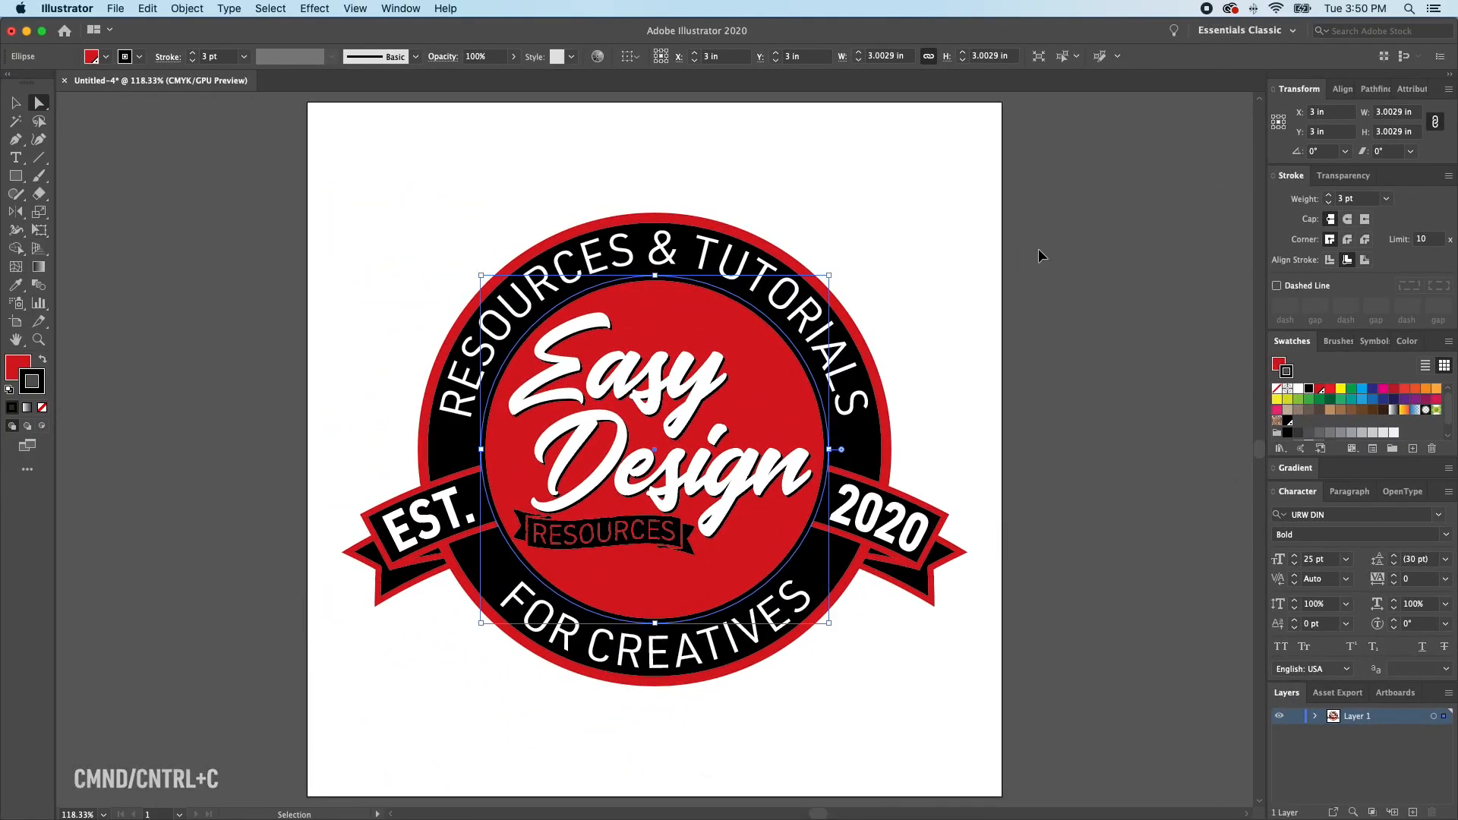
pyautogui.press('super+b')
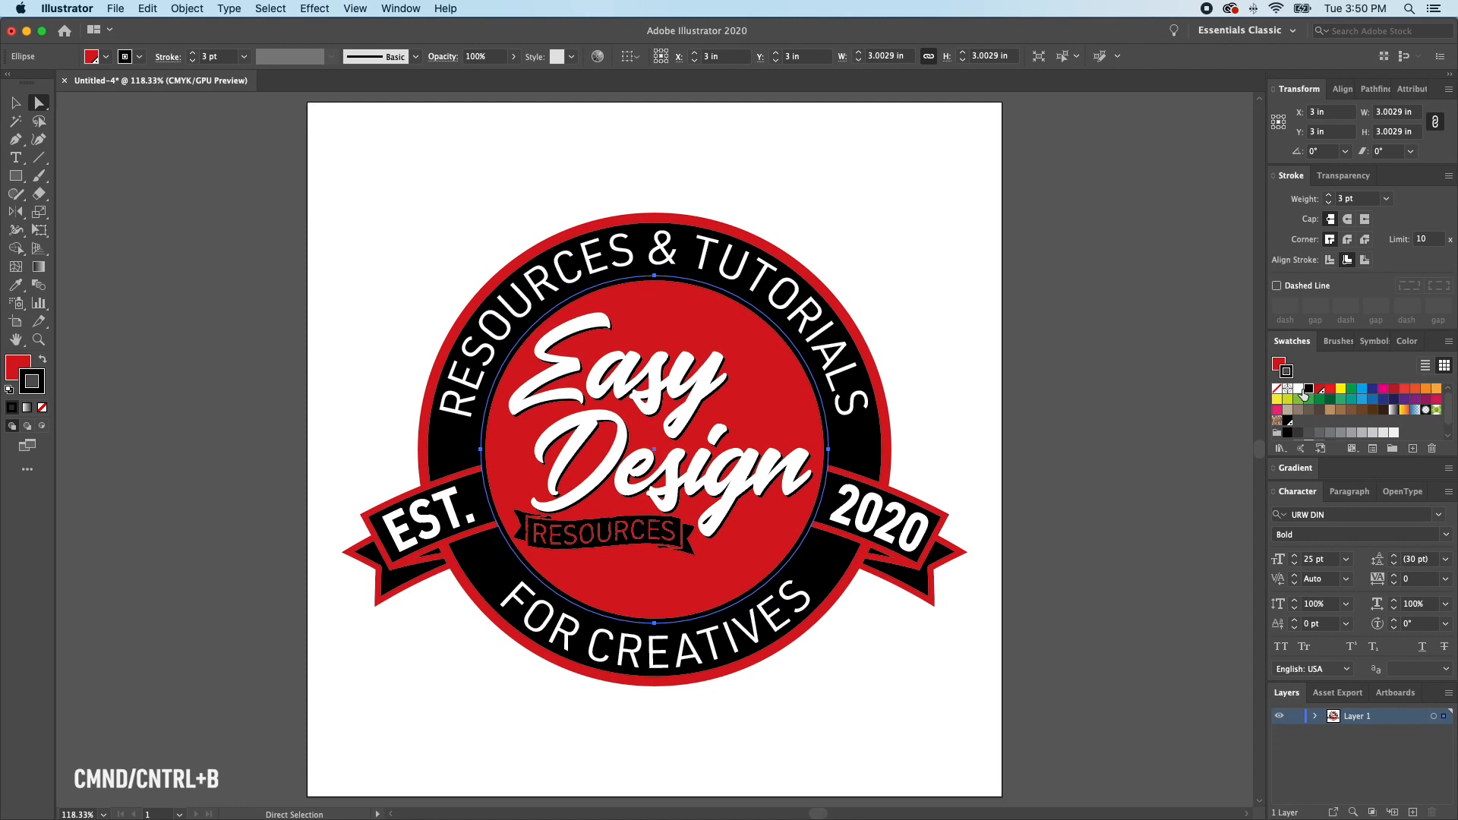
pyautogui.click(1298, 388)
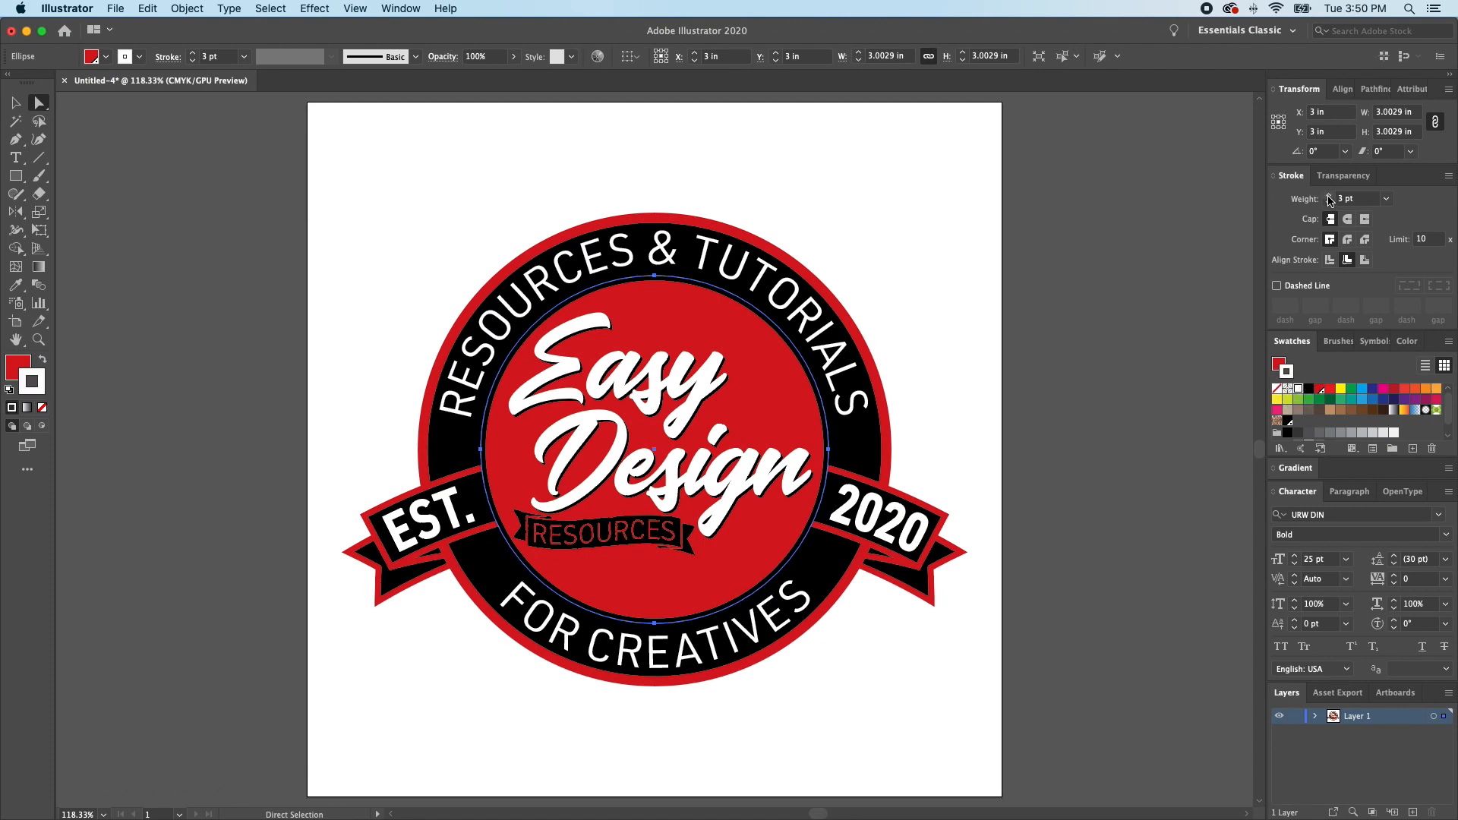
pyautogui.click(1328, 196)
pyautogui.click(1328, 196)
pyautogui.click(1328, 196)
pyautogui.click(1328, 196)
pyautogui.click(1329, 260)
pyautogui.click(1330, 203)
pyautogui.click(1329, 202)
pyautogui.click(1328, 201)
# - Place another copy of the circle behind the white ring with a black 11 pt stroke and deselect it
pyautogui.press('v')
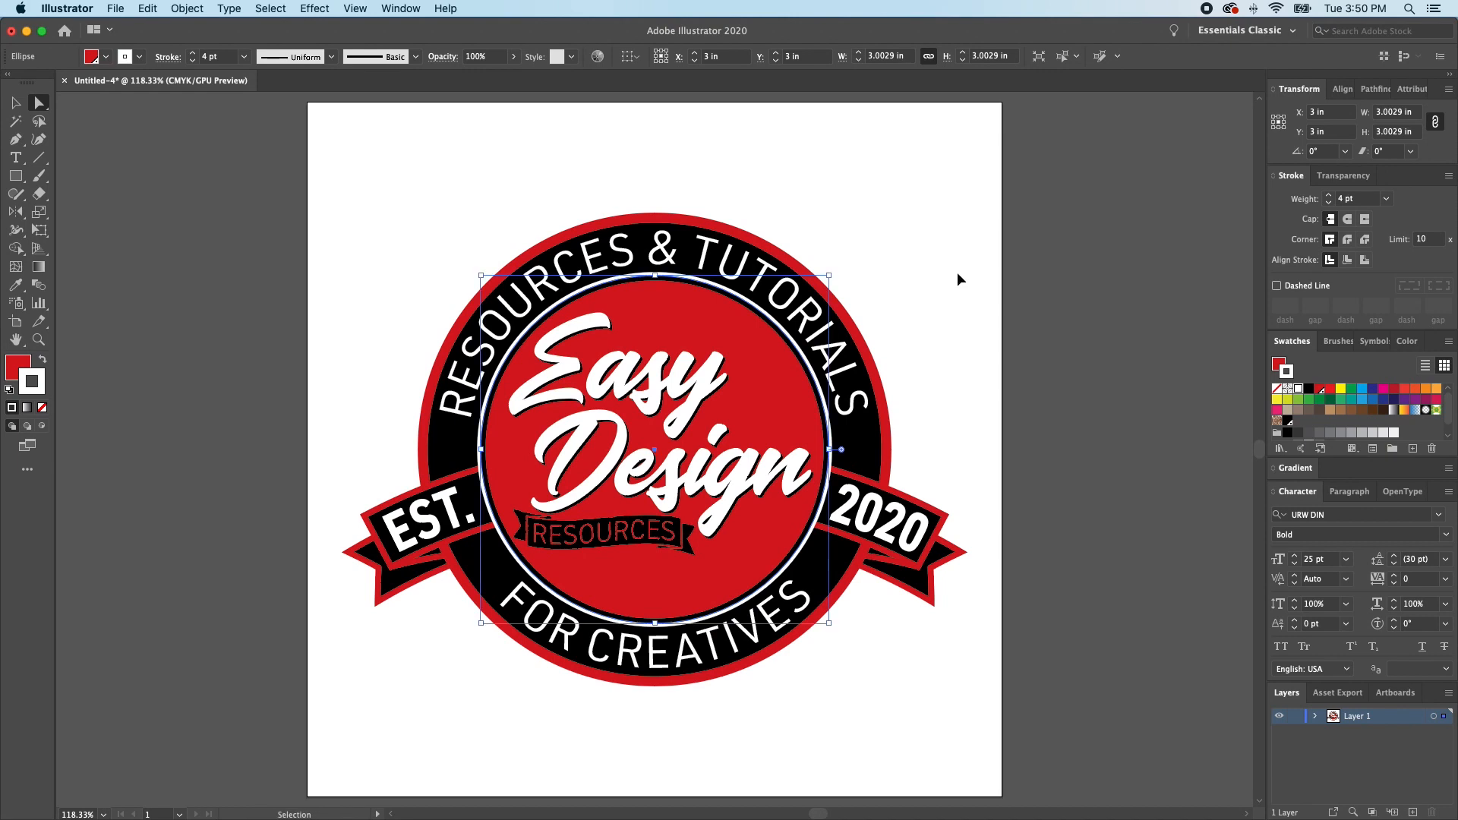
pyautogui.press('a')
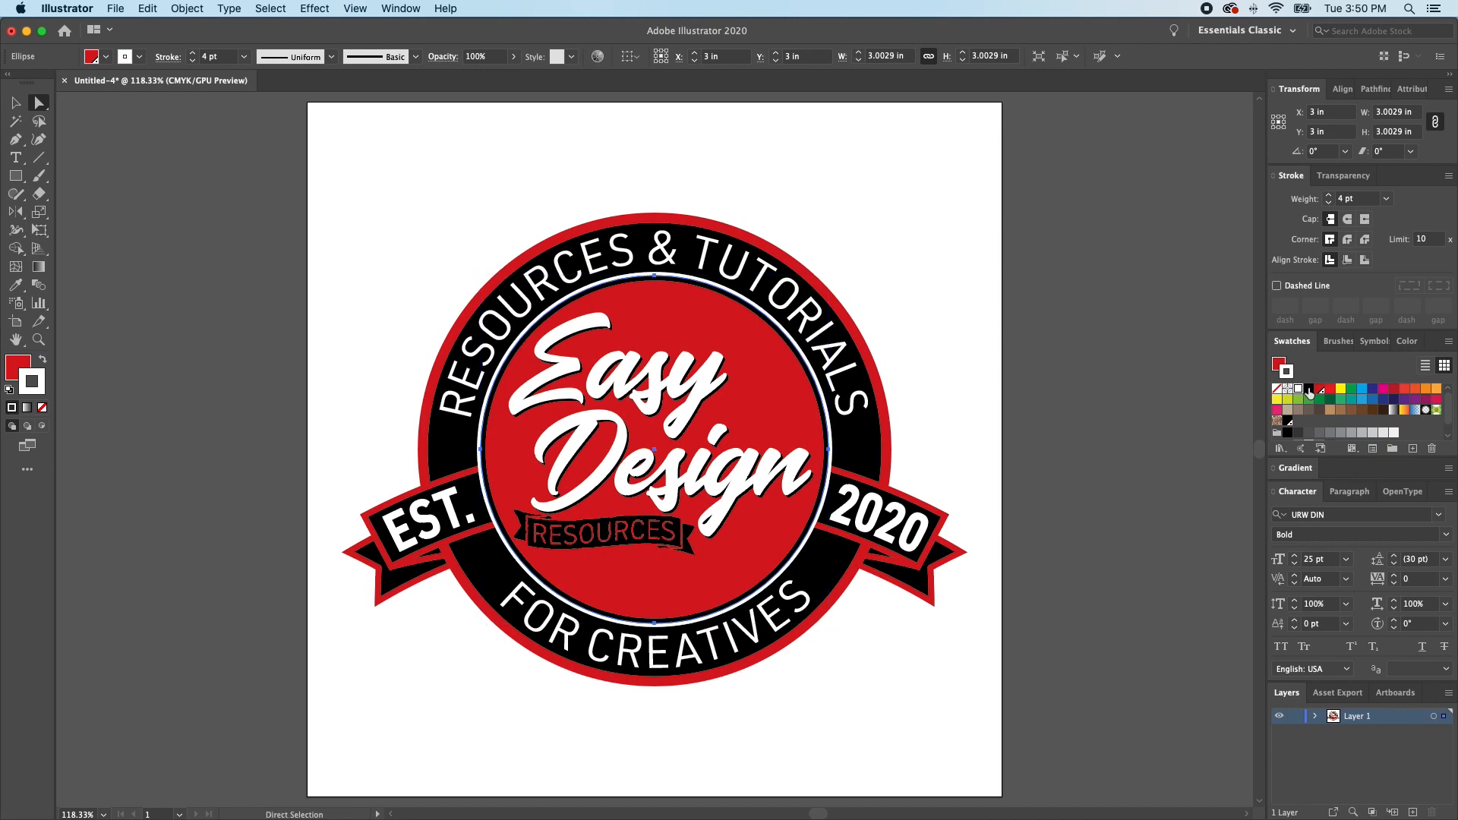
pyautogui.click(1309, 390)
pyautogui.click(400, 631)
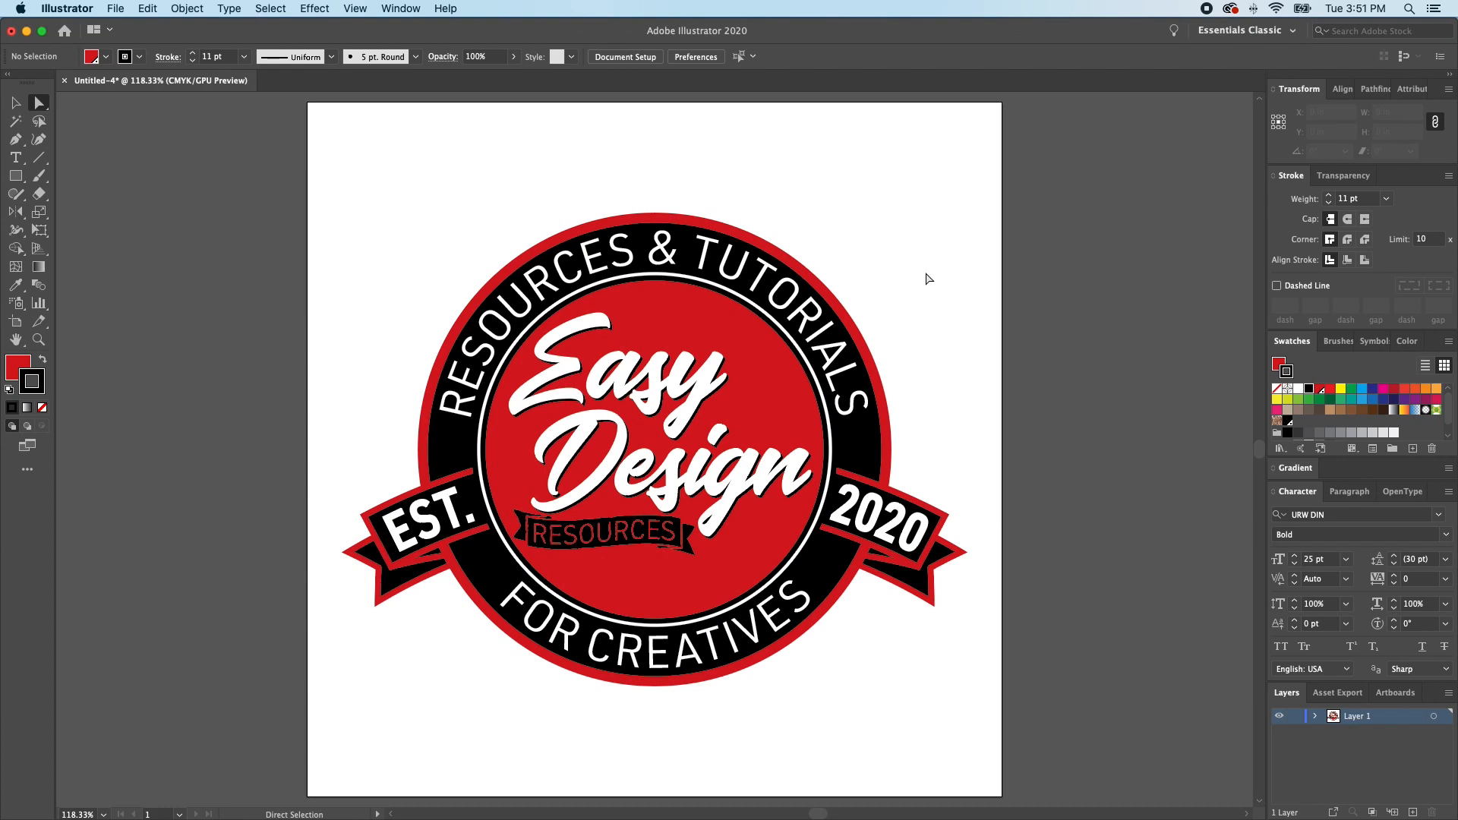
# - Create a 6 by 6 in rectangle starting at the artboard's upper-left corner
pyautogui.press('m')
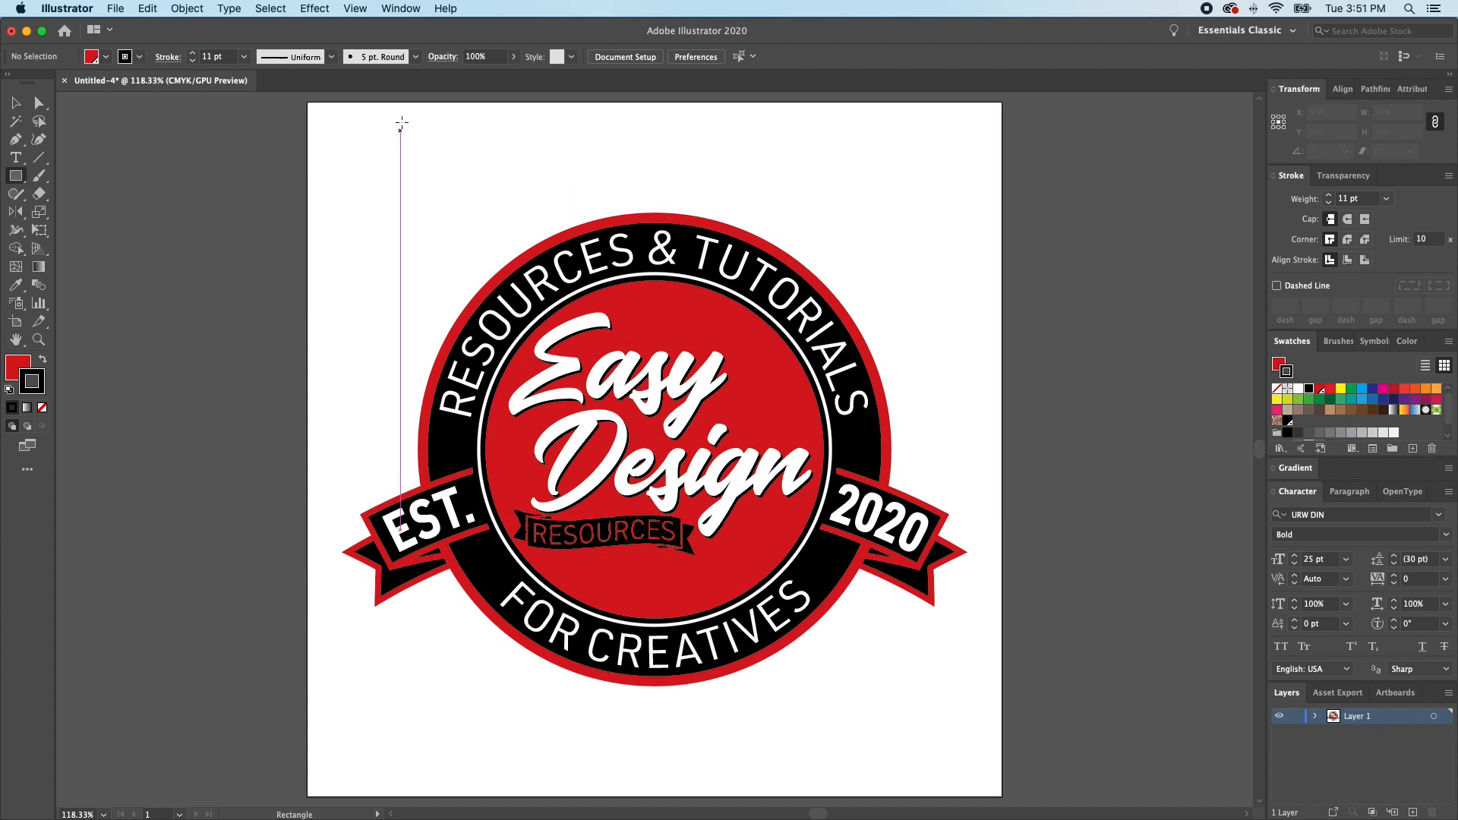
pyautogui.click(307, 101)
pyautogui.write('6')
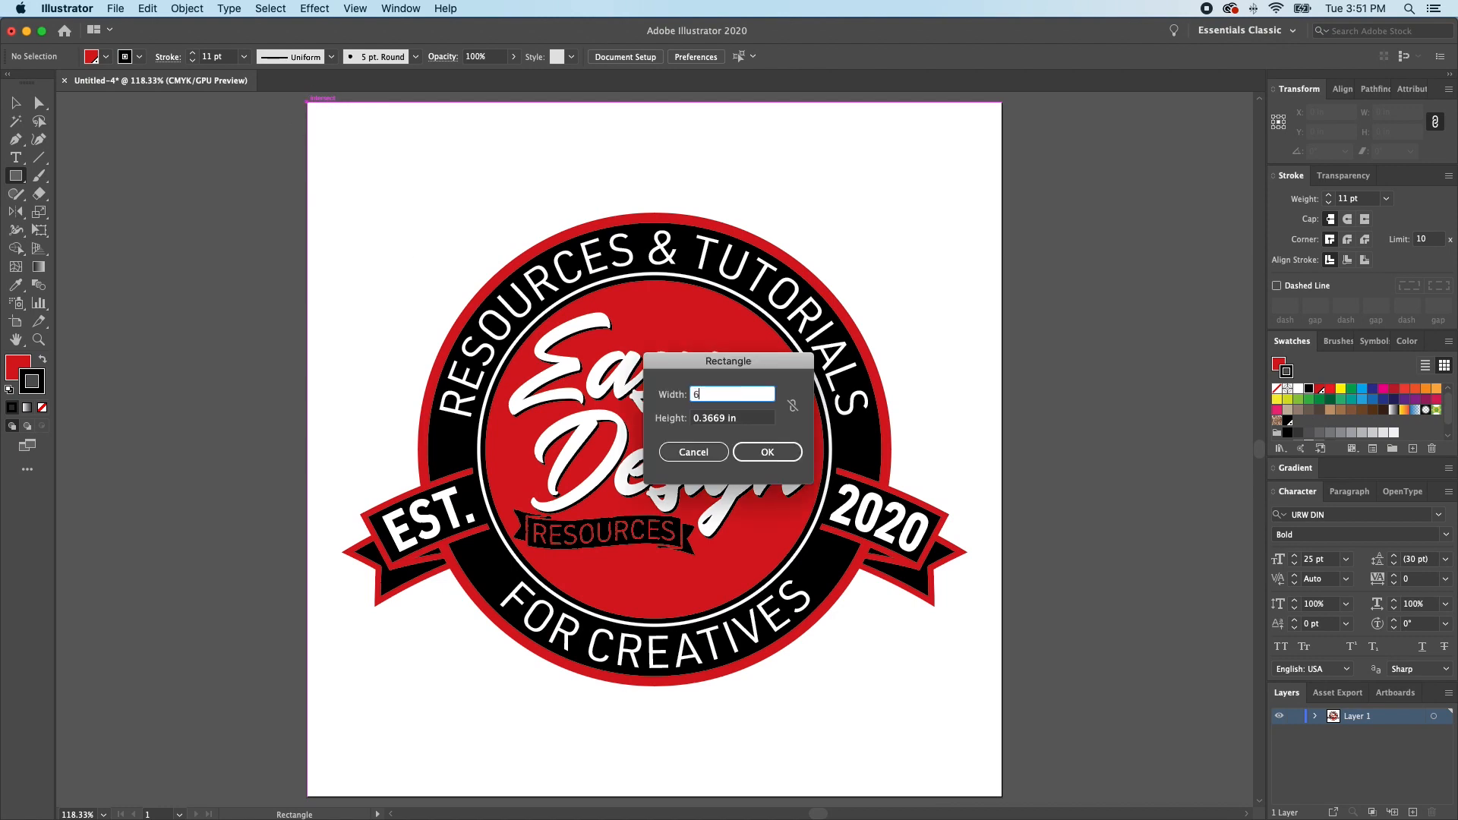
pyautogui.press('Tab')
pyautogui.write('6')
pyautogui.press('Tab')
pyautogui.press('Return')
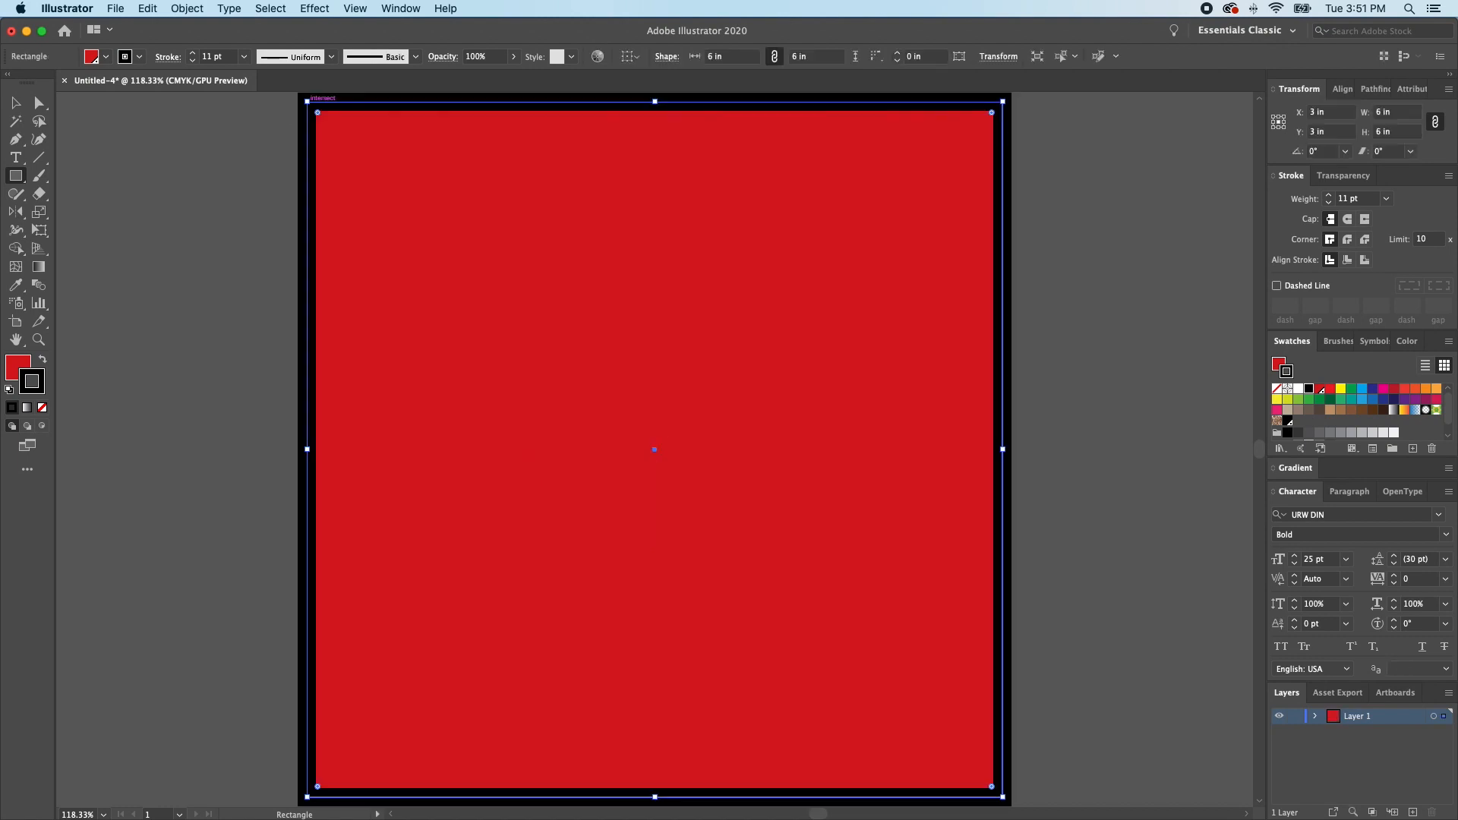
# - Make the square a black background without a stroke, send it behind the whole badge and deselect it
pyautogui.hotkey('shift', 'x')
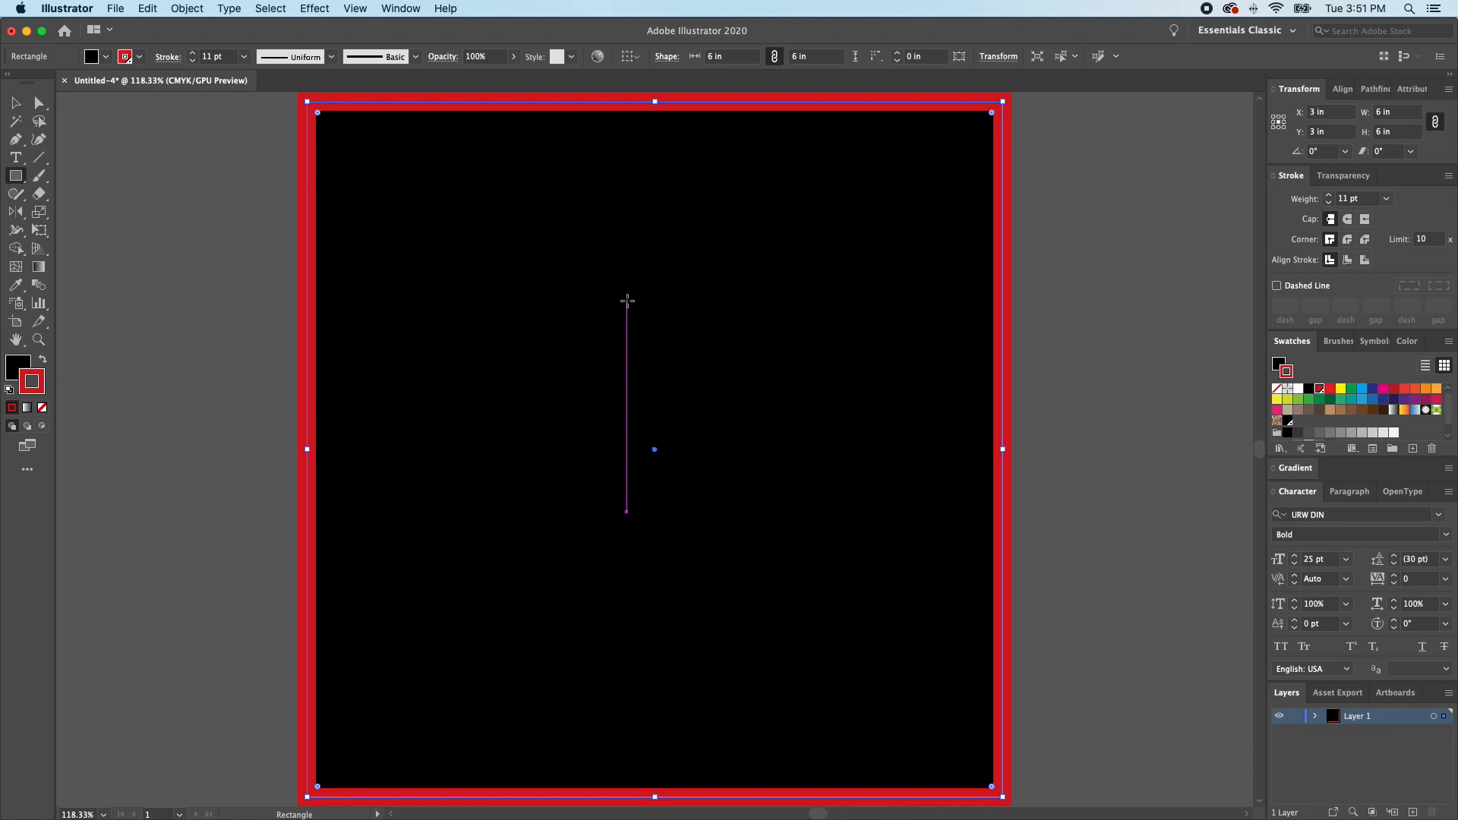
pyautogui.press('/')
pyautogui.press('v')
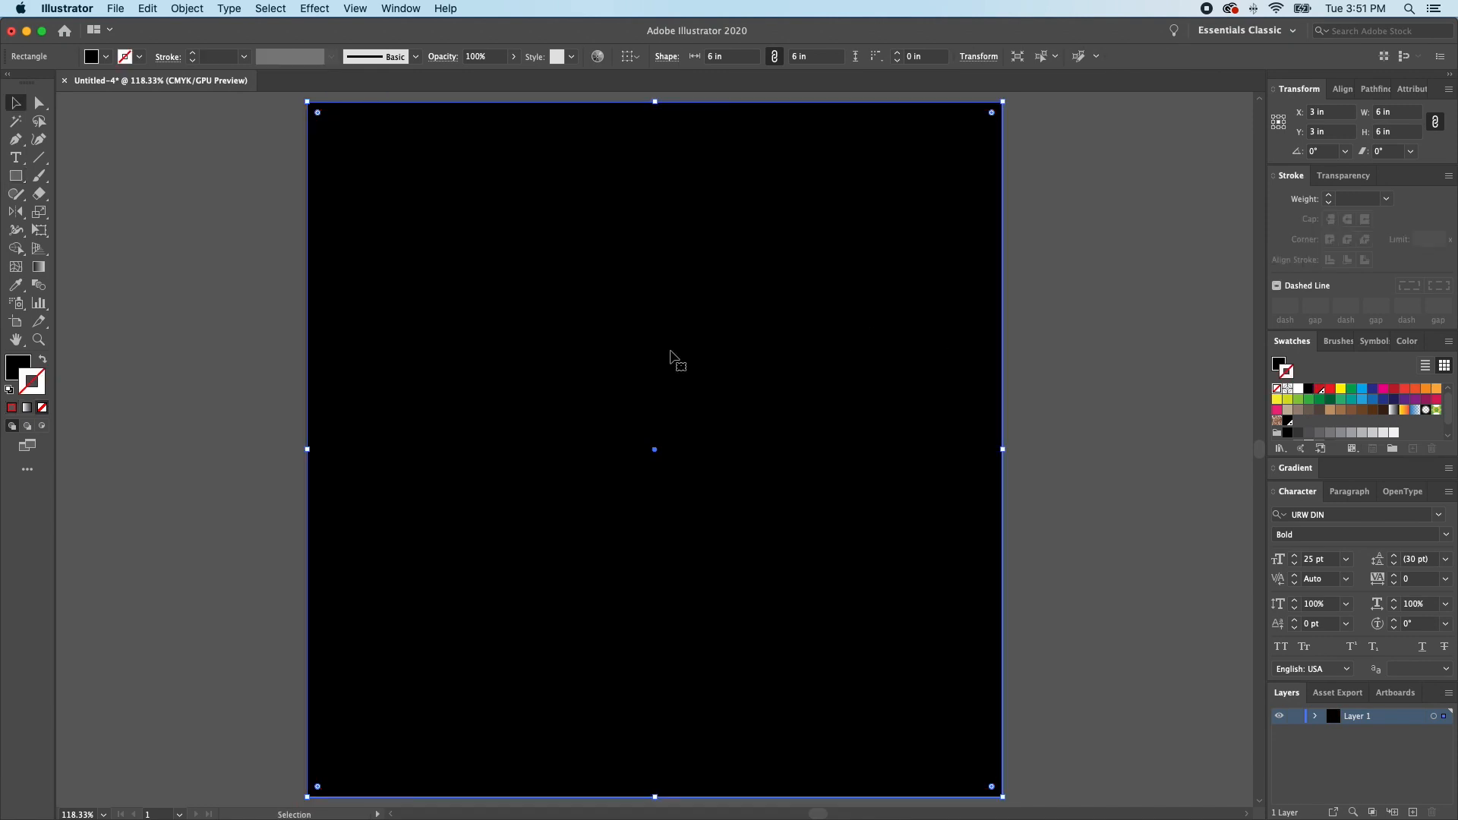
pyautogui.press('super+shift+bracketleft')
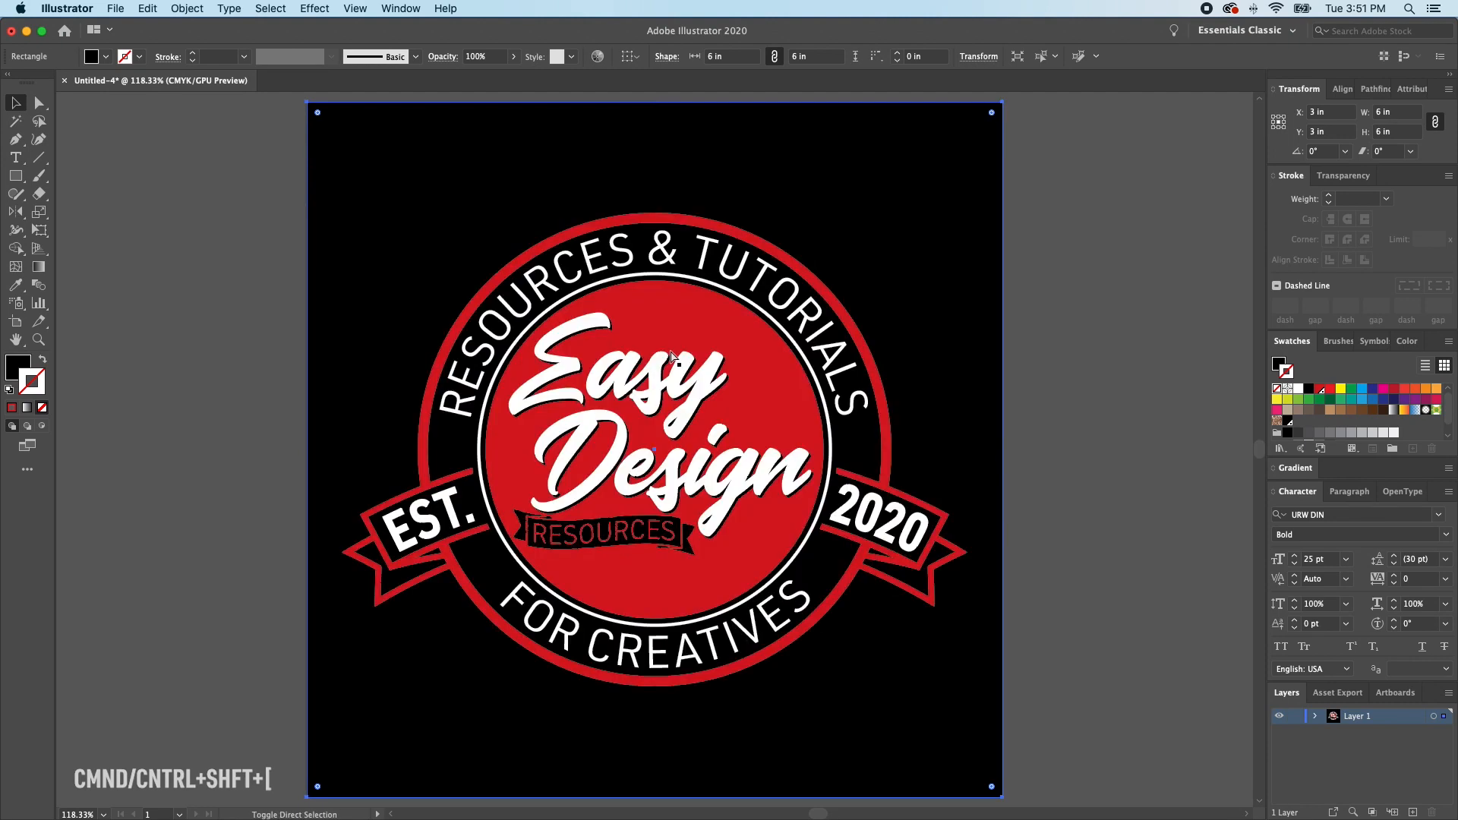
pyautogui.click(1104, 323)
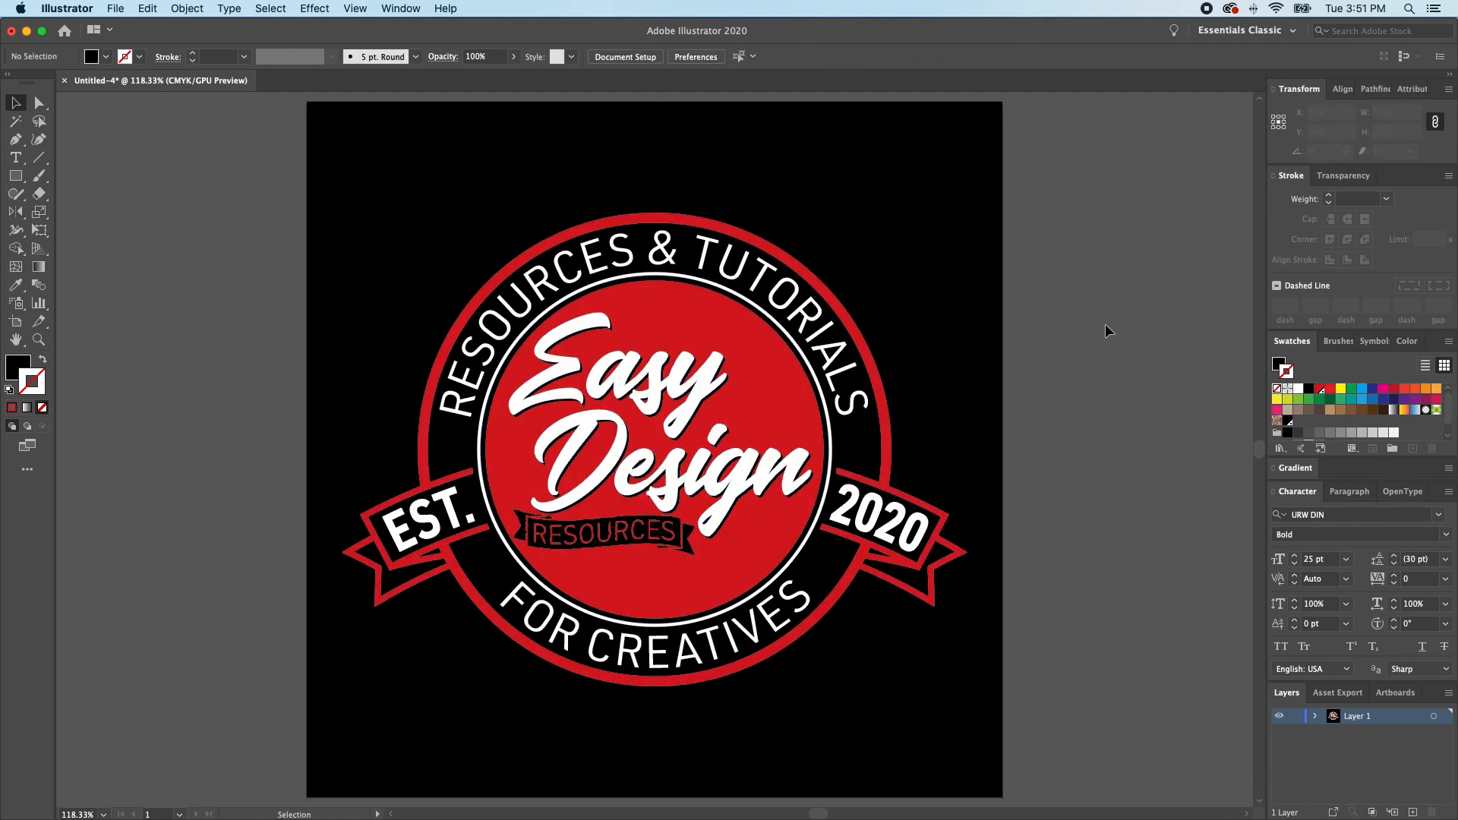